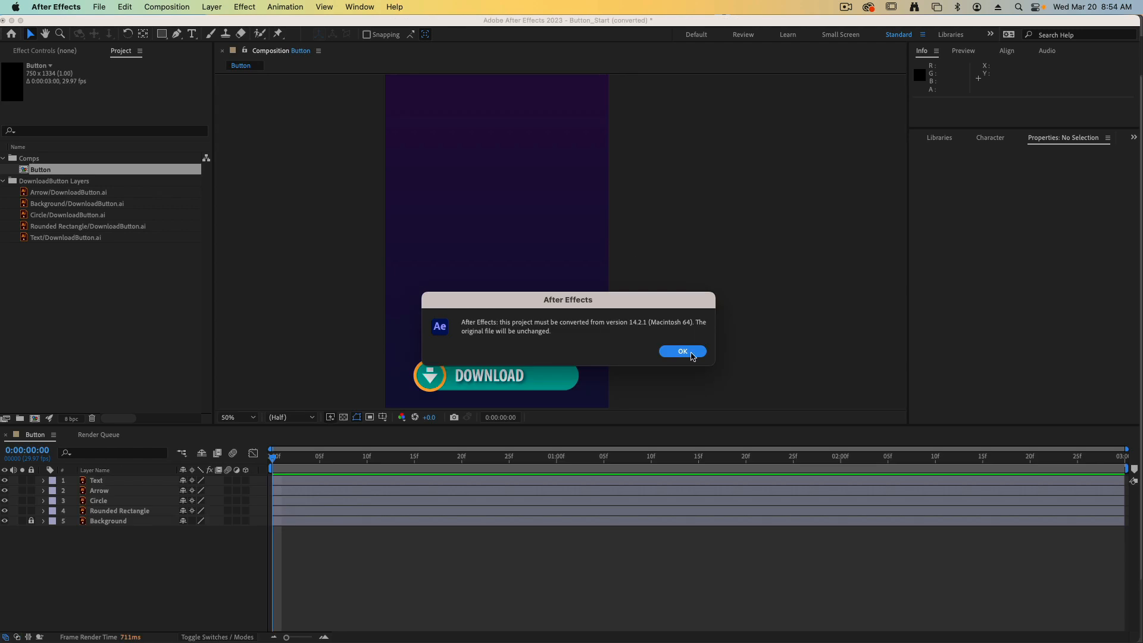
Accept the project version conversion and magnify the Button composition to 100%, framing the download button.
{"action": "left_click", "coordinate": [686, 352]}
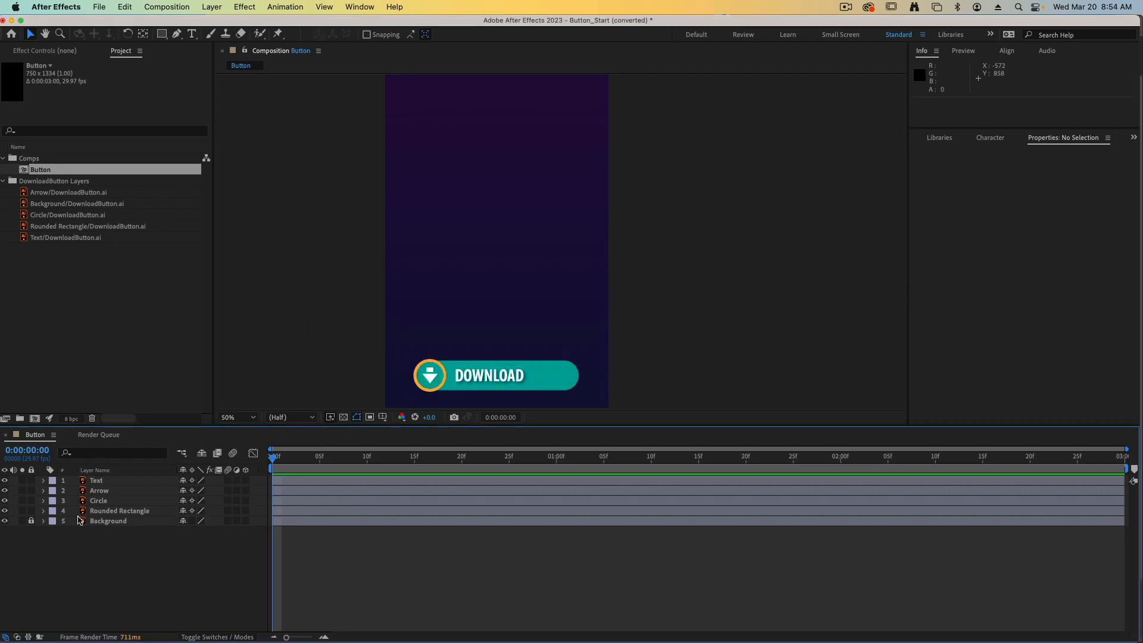
{"action": "left_click_drag", "start_coordinate": [331, 322], "coordinate": [372, 245]}
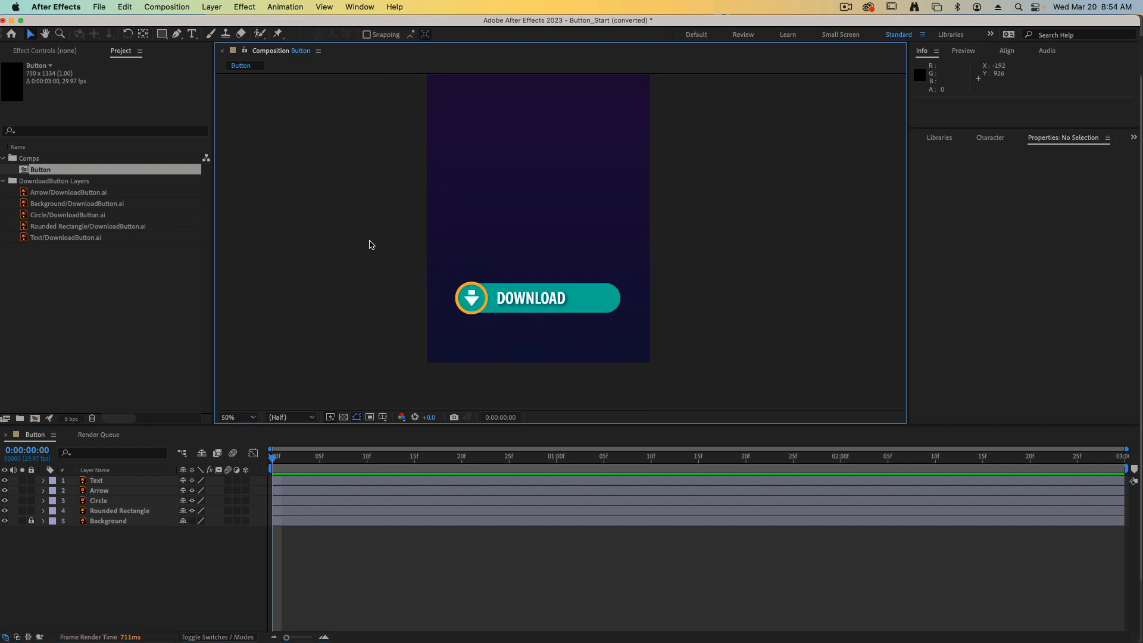
{"action": "key", "text": "."}
{"action": "key", "text": "."}
{"action": "key", "text": "space"}
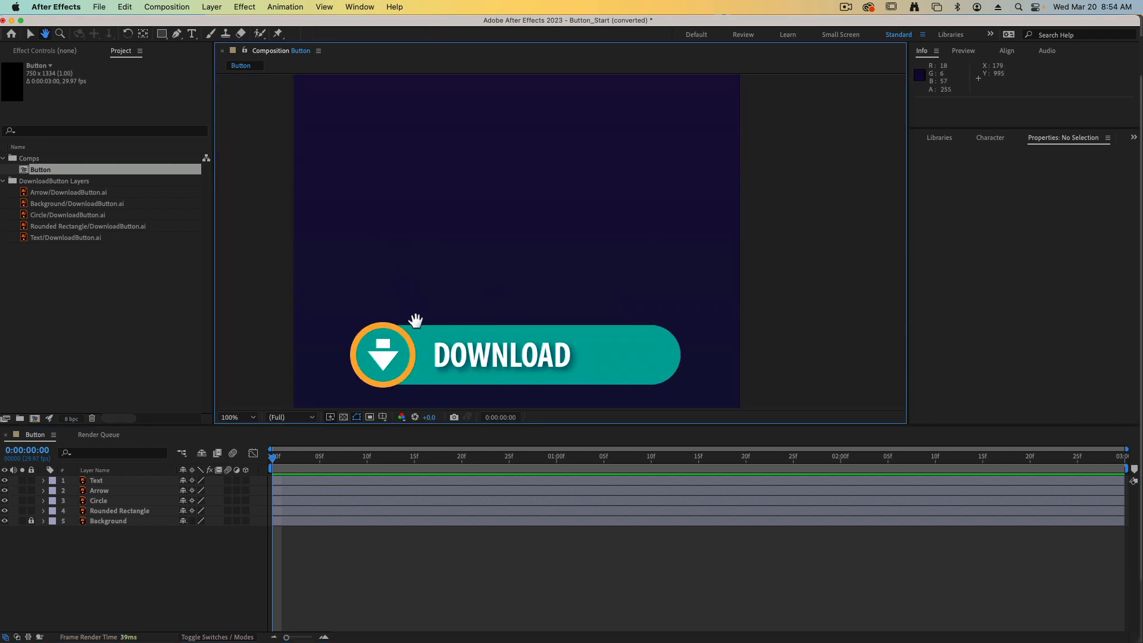
{"action": "left_click_drag", "start_coordinate": [415, 321], "coordinate": [450, 192]}
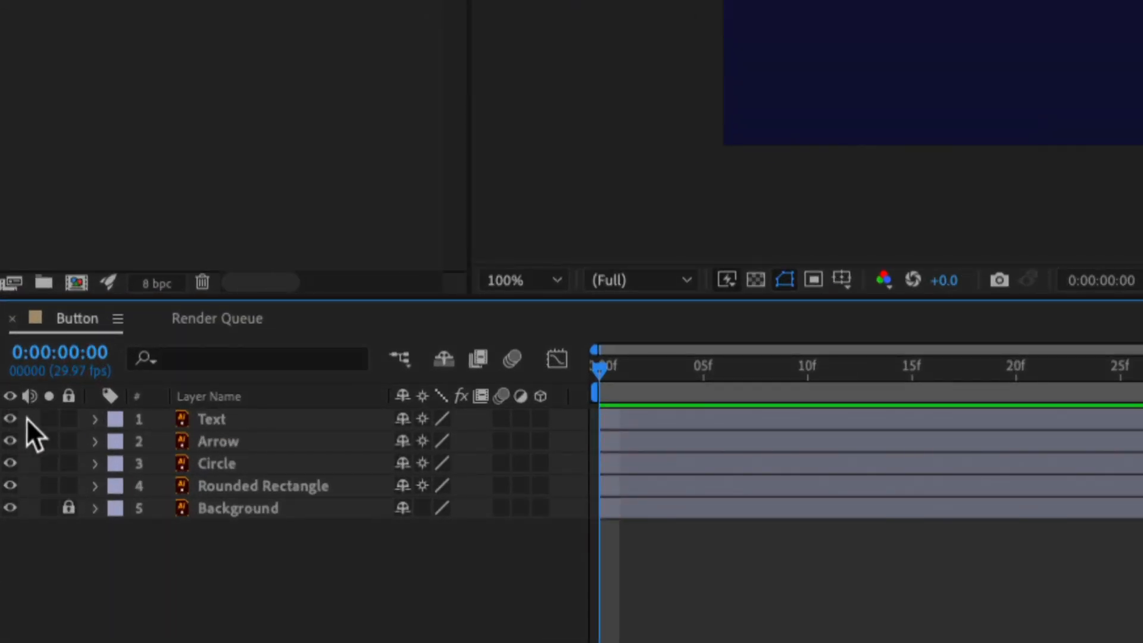
Hide the Text and Rounded Rectangle layers so only the arrow and circle show over the background.
{"action": "left_click", "coordinate": [11, 419]}
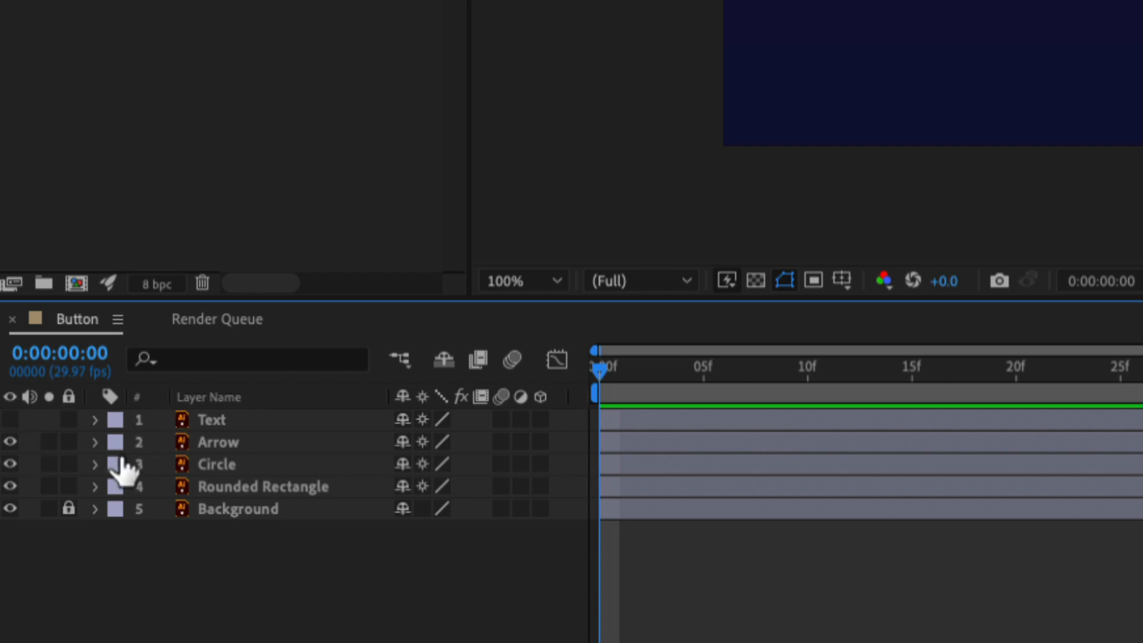
{"action": "left_click", "coordinate": [9, 487]}
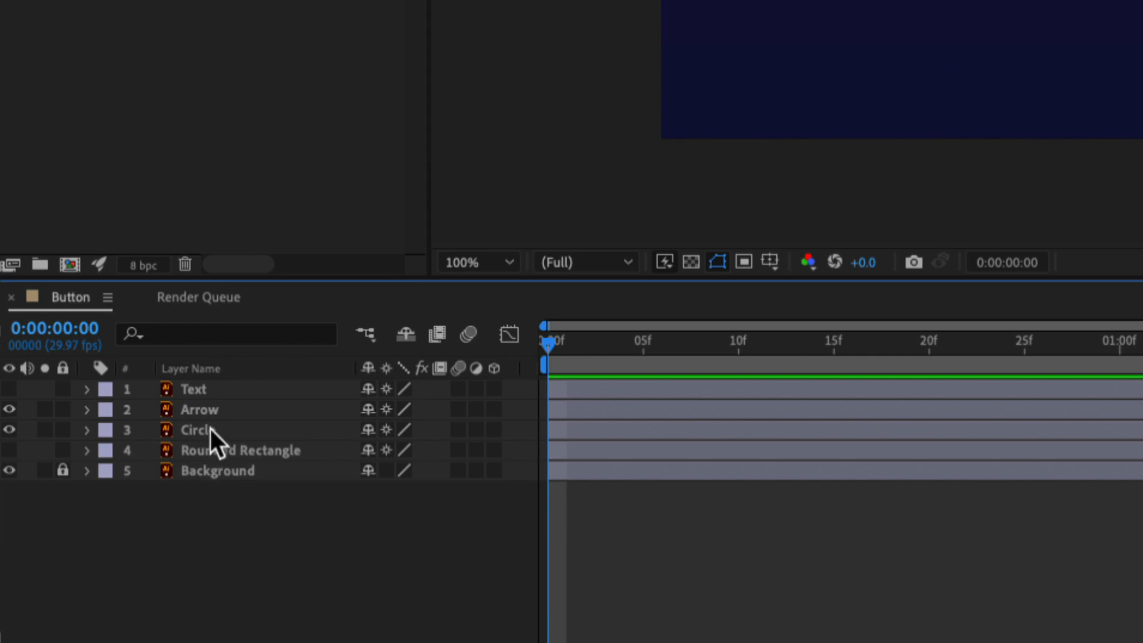
Set the Circle layer's scale to 0% and start keyframing it at 0:00:00:00.
{"action": "left_click", "coordinate": [194, 430]}
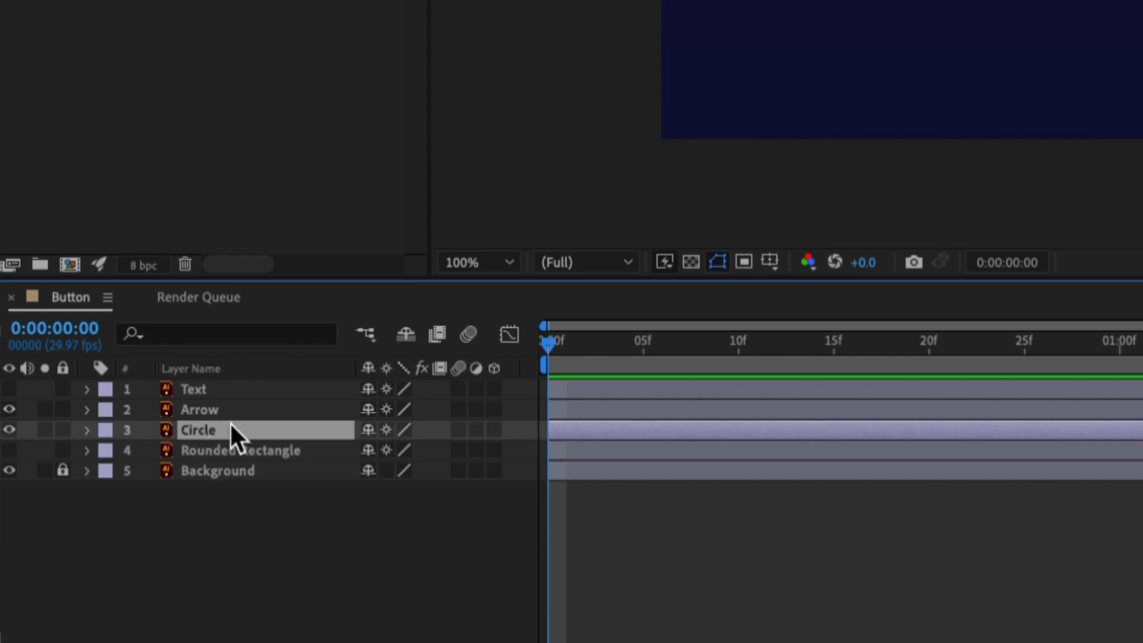
{"action": "key", "text": "s"}
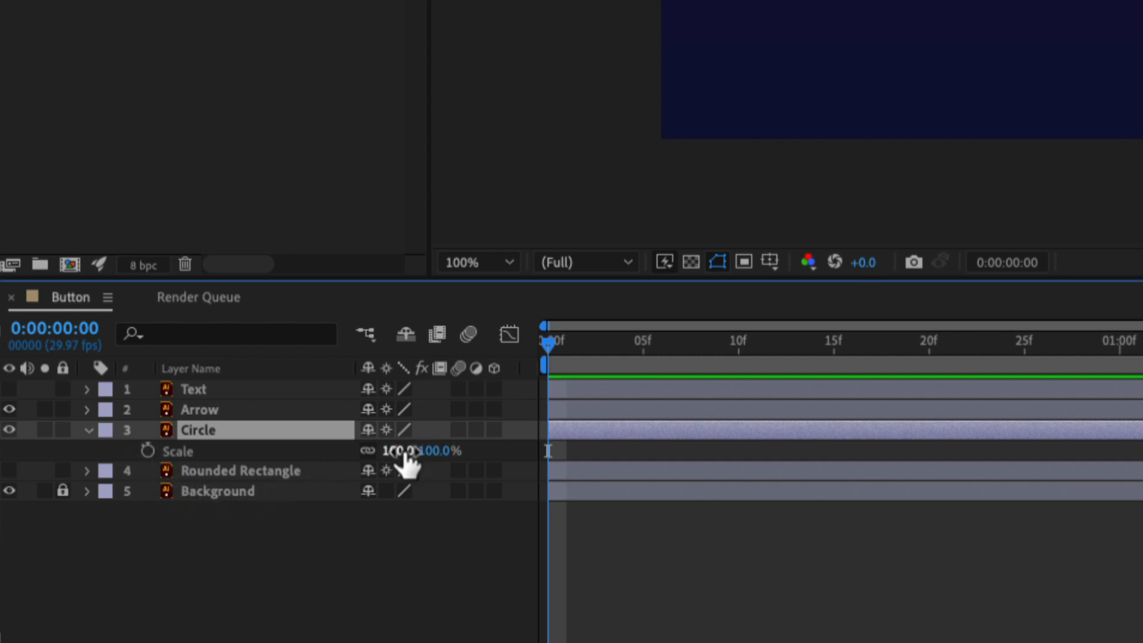
{"action": "mouse_move", "coordinate": [408, 454]}
{"action": "left_mouse_down"}
{"action": "mouse_move", "coordinate": [122, 462]}
{"action": "mouse_move", "coordinate": [424, 461]}
{"action": "left_mouse_up"}
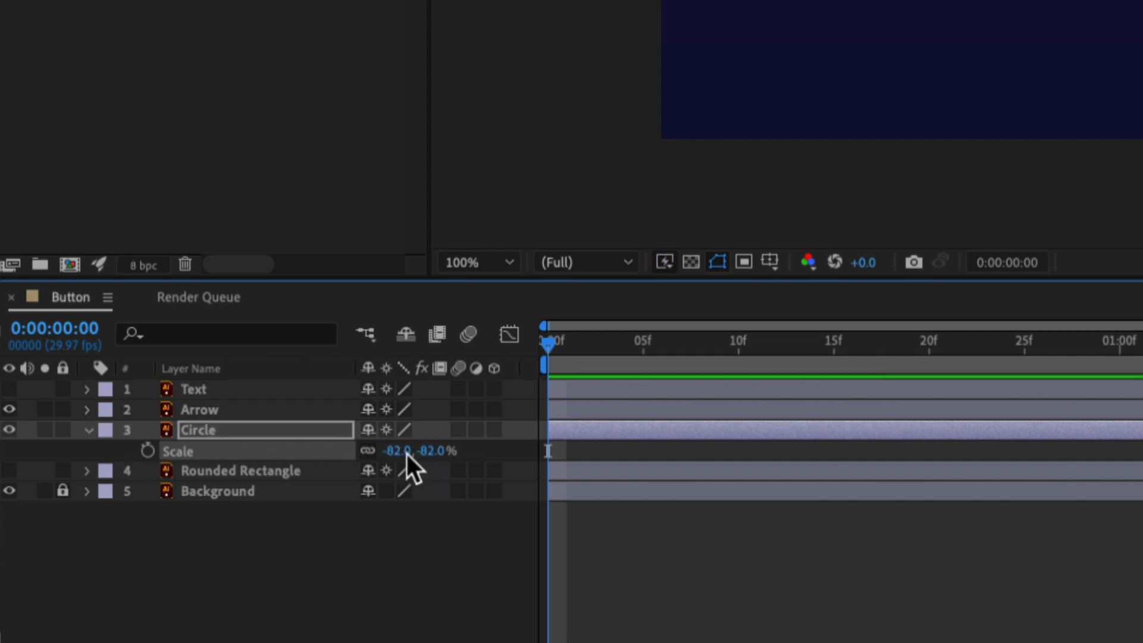
{"action": "left_click", "coordinate": [400, 452]}
{"action": "type", "text": "0"}
{"action": "key", "text": "Return"}
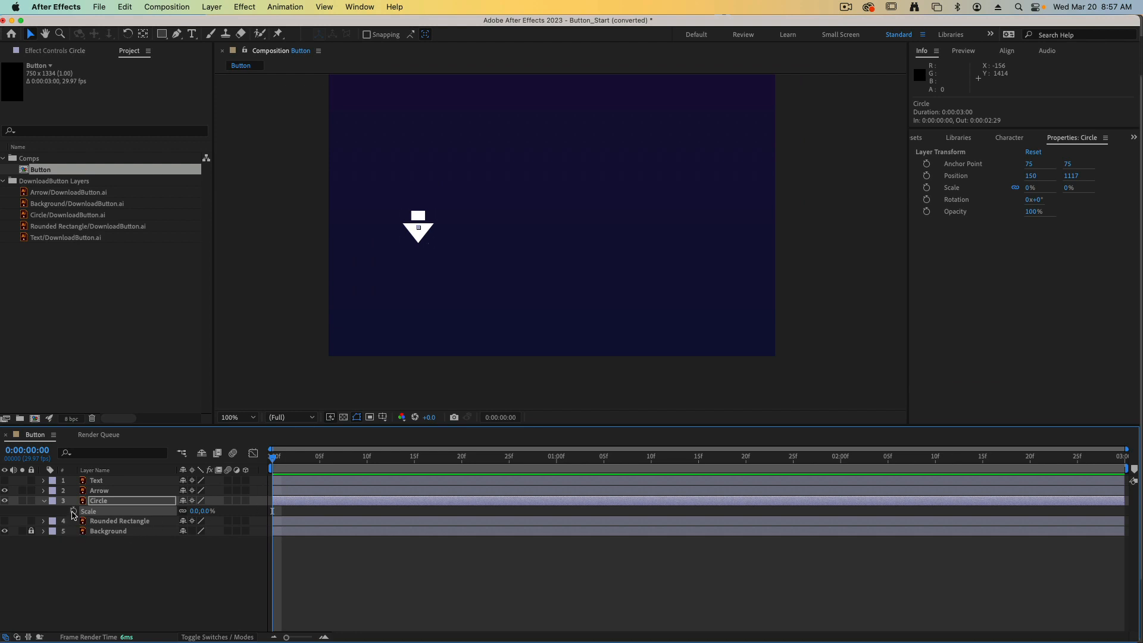
{"action": "left_click", "coordinate": [72, 511]}
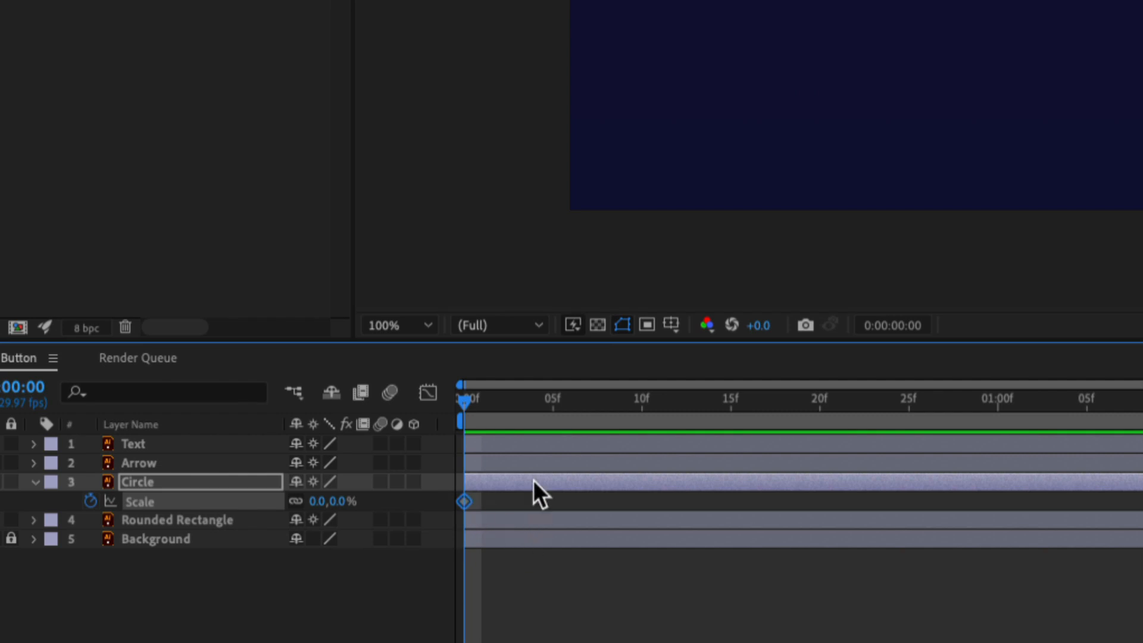
Add a 120% scale keyframe to the Circle layer at frame 10.
{"action": "left_click_drag", "start_coordinate": [467, 407], "coordinate": [648, 401]}
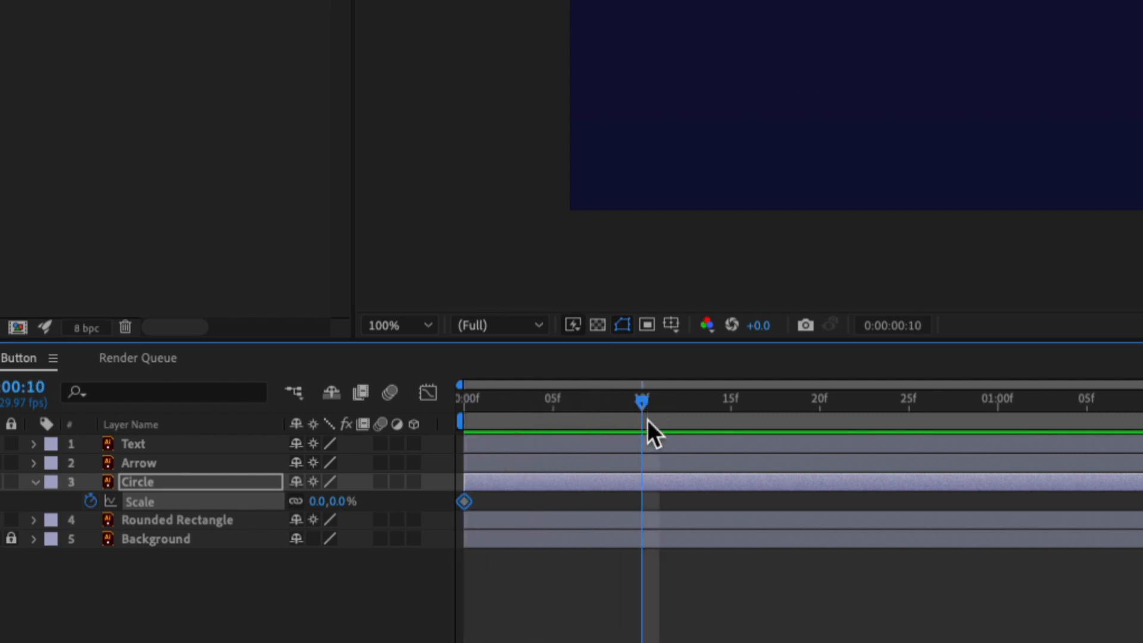
{"action": "left_click", "coordinate": [315, 502]}
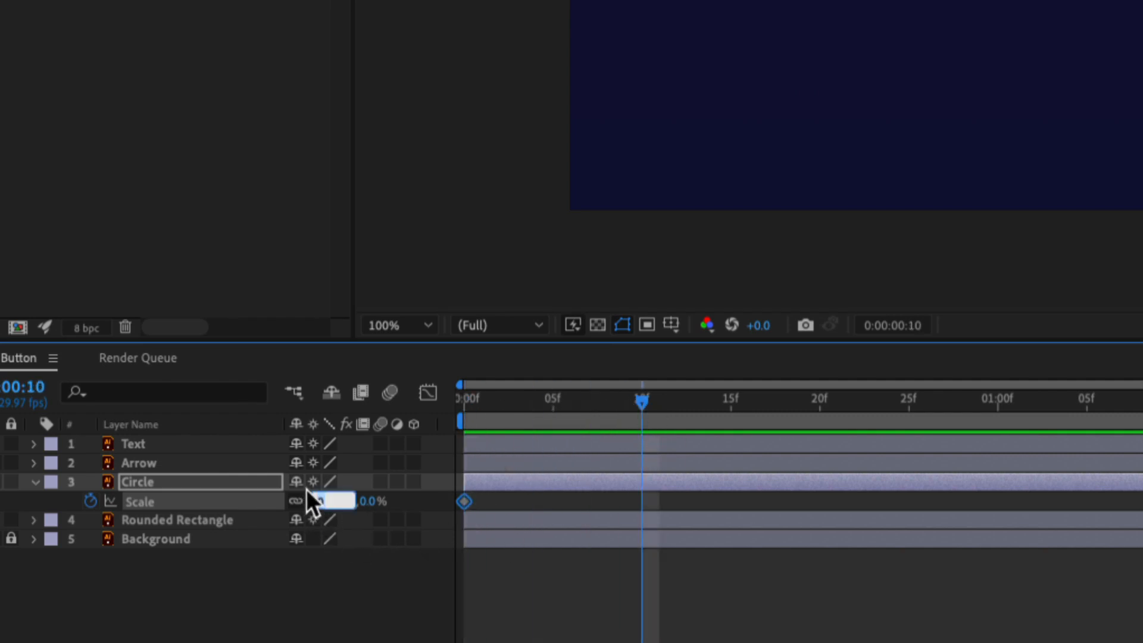
{"action": "type", "text": "120"}
{"action": "key", "text": "Tab"}
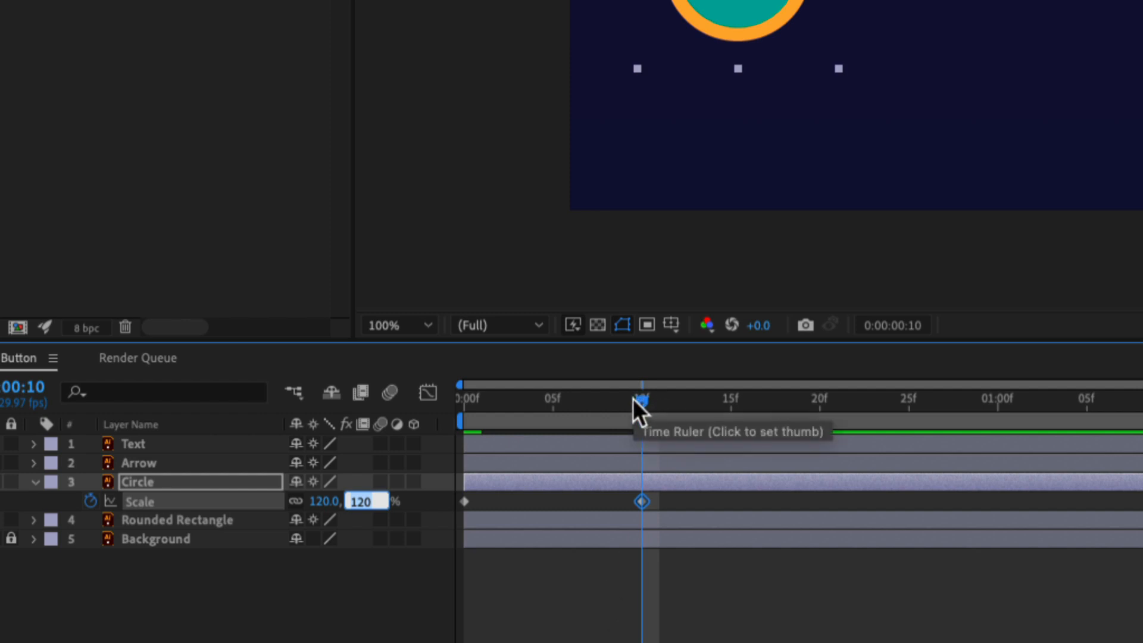
Add a 100% scale keyframe to the Circle layer at frame 20.
{"action": "left_click_drag", "start_coordinate": [635, 401], "coordinate": [820, 409]}
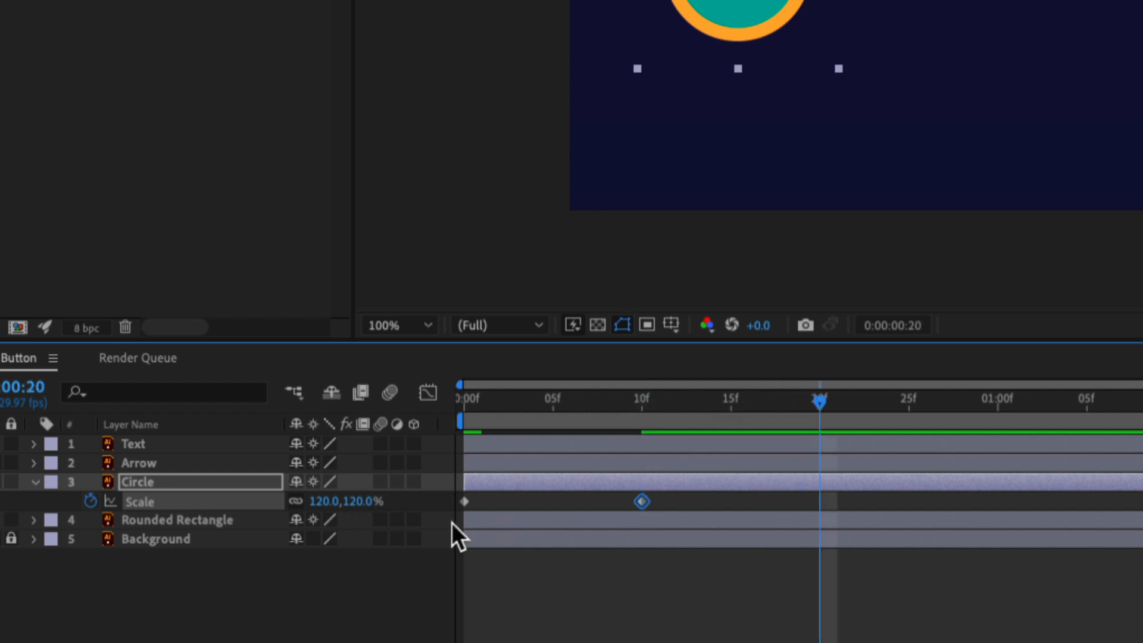
{"action": "left_click", "coordinate": [322, 502]}
{"action": "type", "text": "100"}
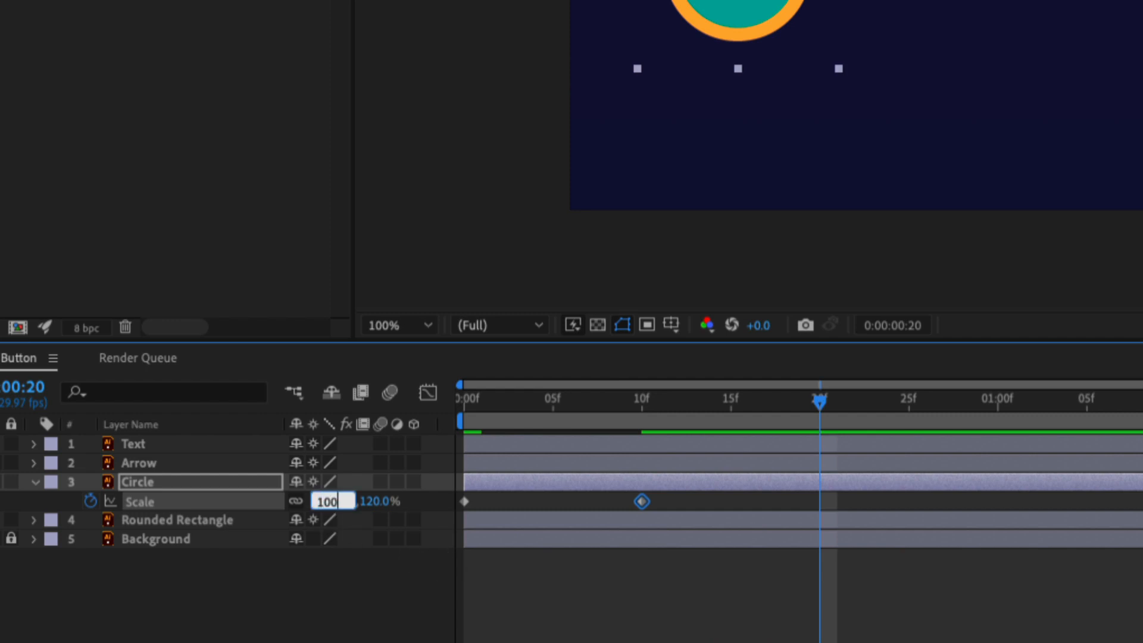
{"action": "key", "text": "Tab"}
{"action": "left_click", "coordinate": [796, 560]}
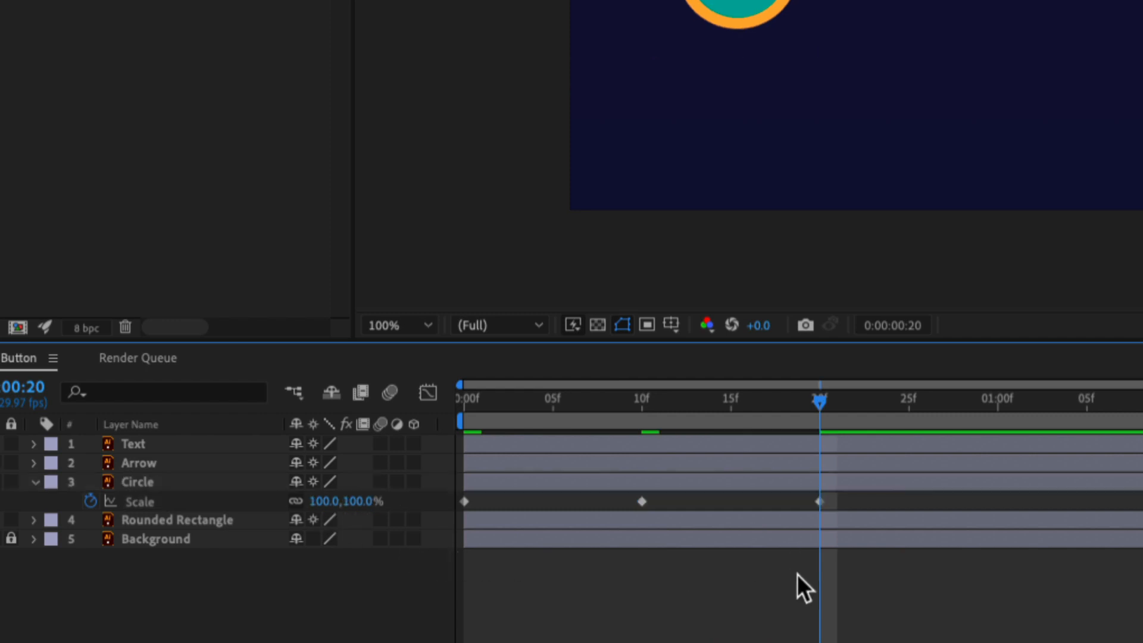
Apply Easy Ease to all three Circle scale keyframes, preview the animation, and return to the first frame.
{"action": "left_click_drag", "start_coordinate": [843, 499], "coordinate": [427, 519]}
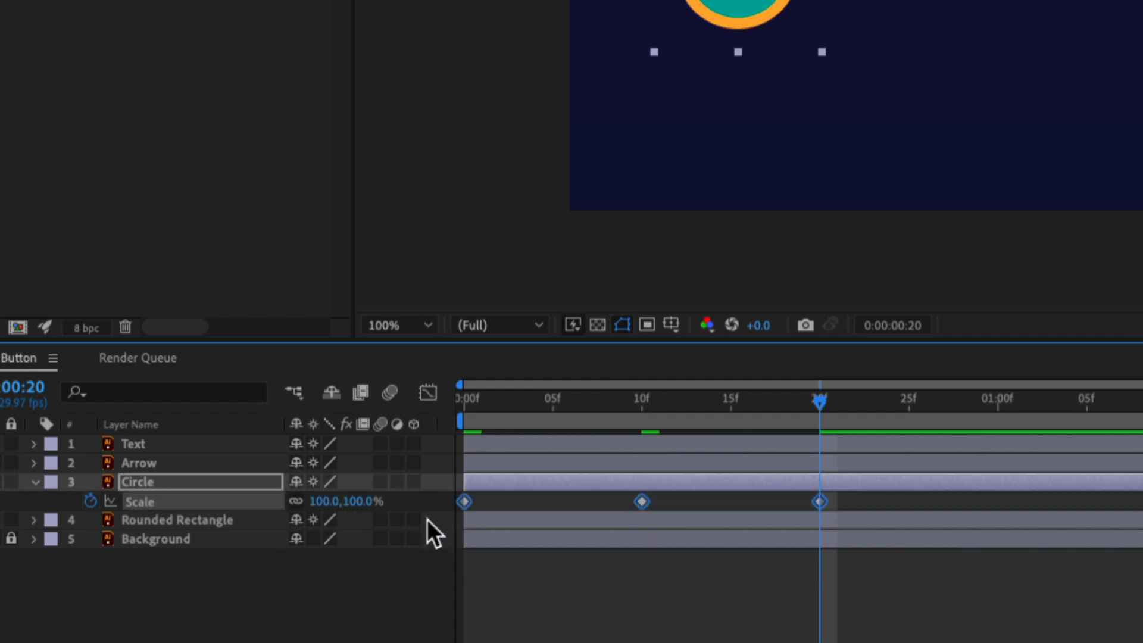
{"action": "key", "text": "F9"}
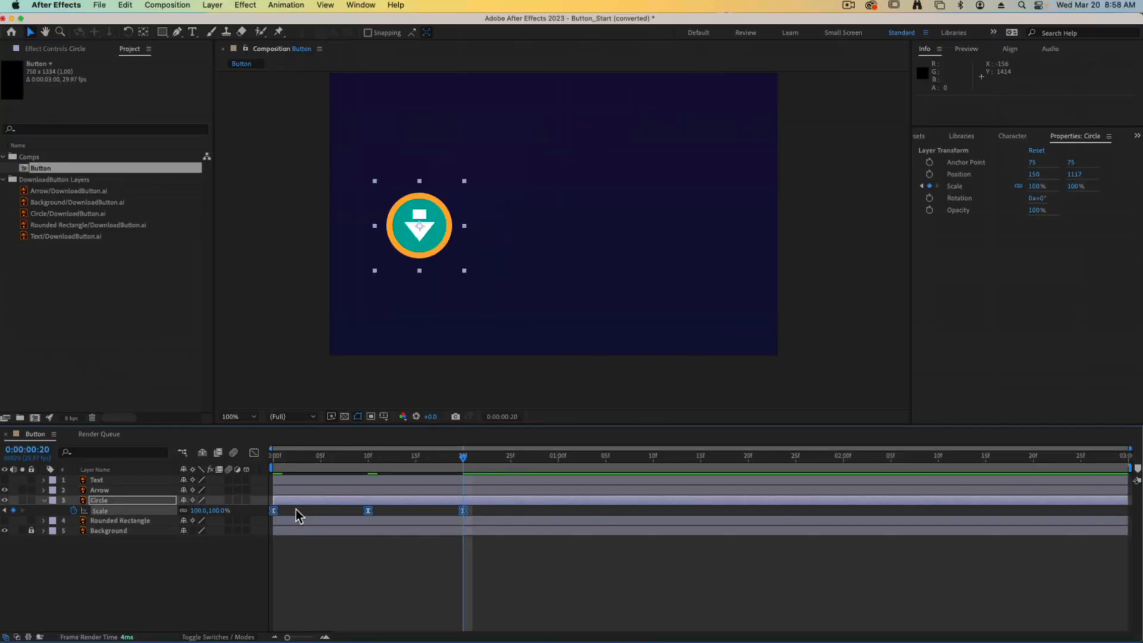
{"action": "key", "text": "space"}
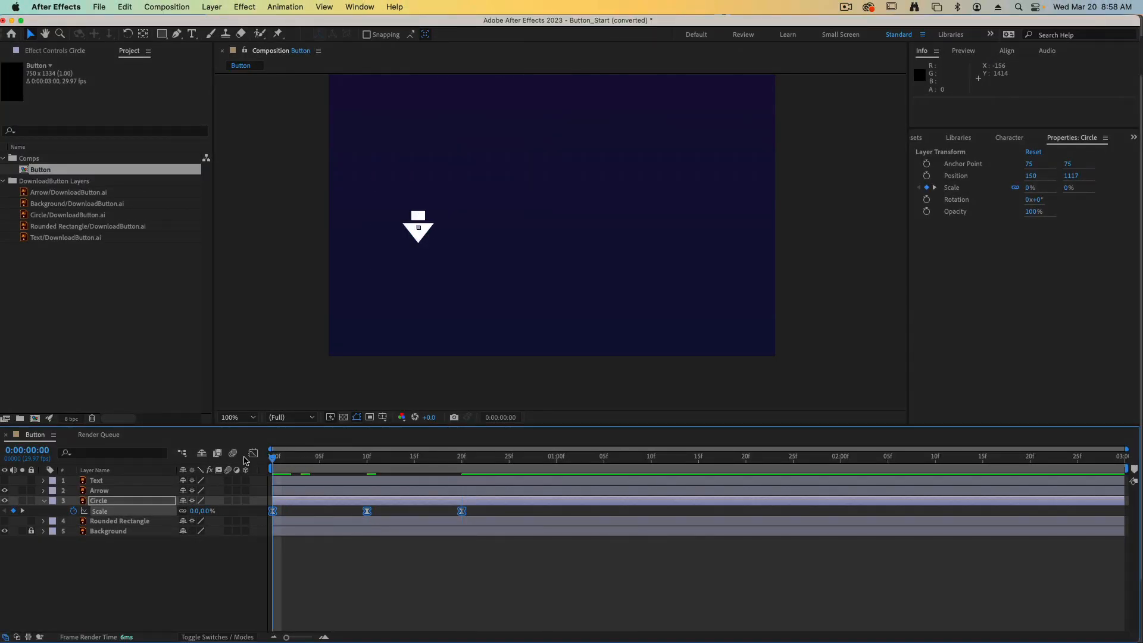
{"action": "key", "text": "space"}
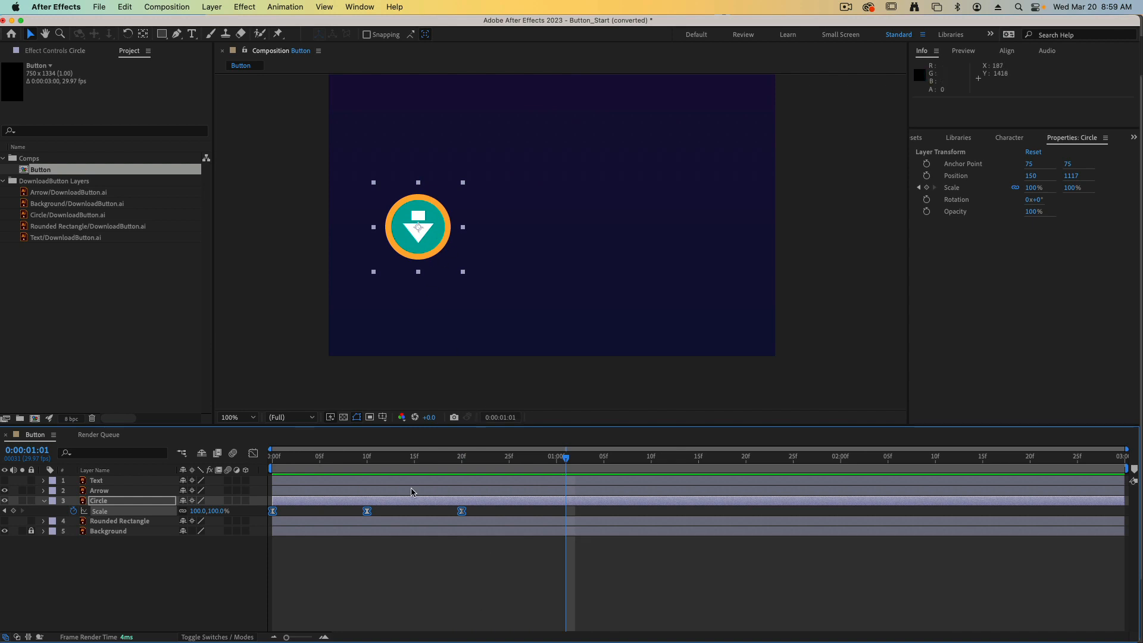
{"action": "left_click", "coordinate": [387, 459]}
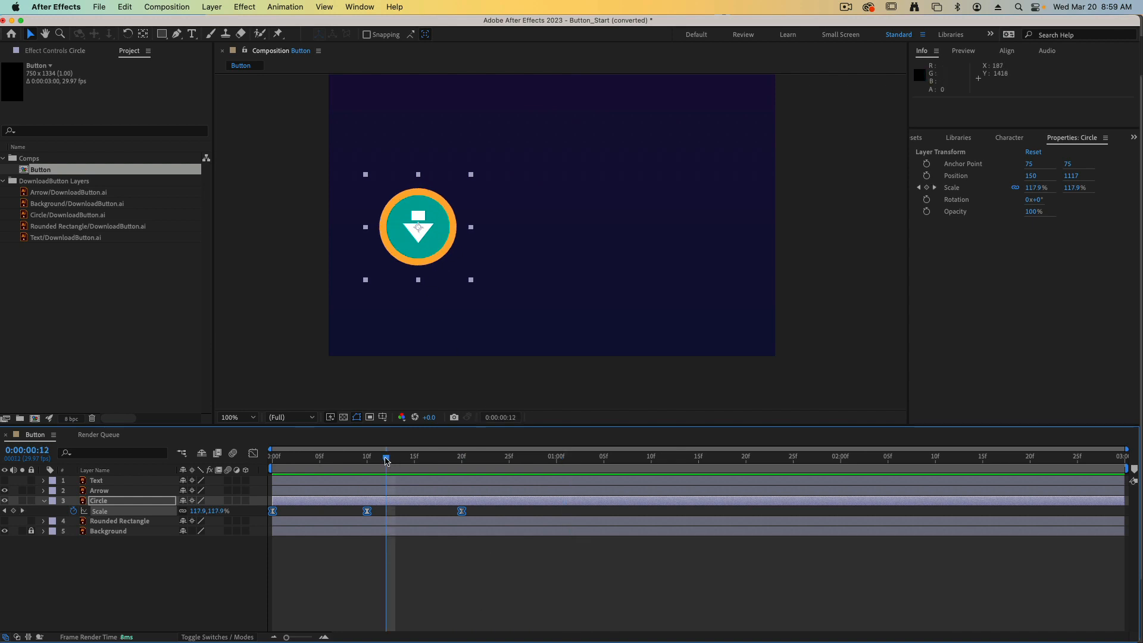
{"action": "left_click", "coordinate": [348, 459]}
{"action": "left_click_drag", "start_coordinate": [332, 460], "coordinate": [253, 464]}
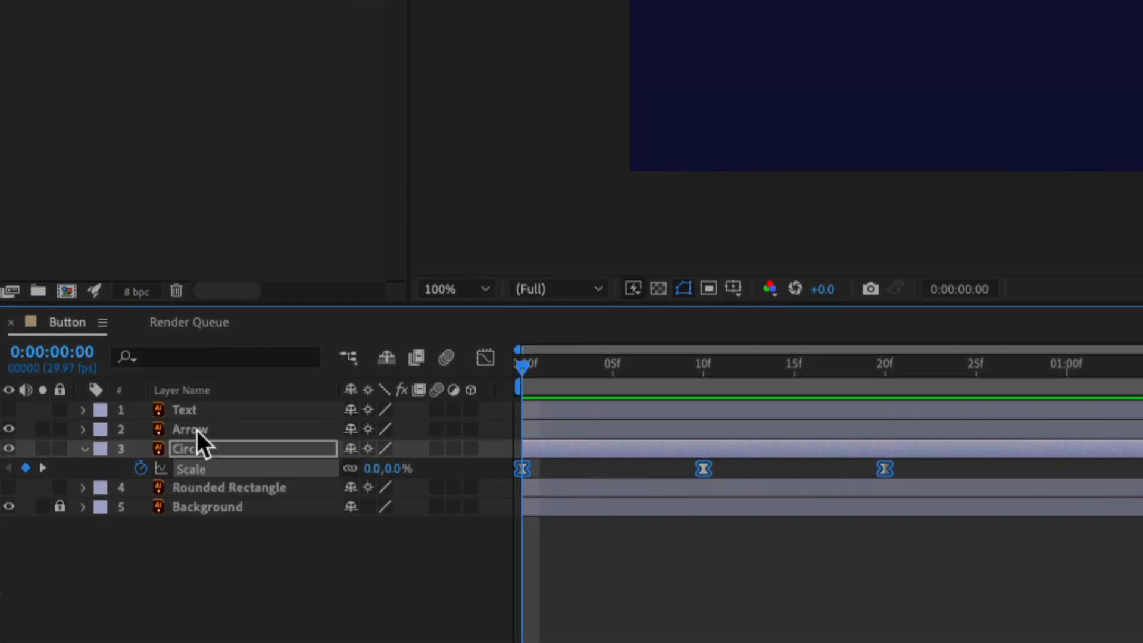
Copy the Circle's three scale keyframes onto the Arrow layer's scale, starting at 0:00:00:00, and preview the result.
{"action": "left_click", "coordinate": [216, 431]}
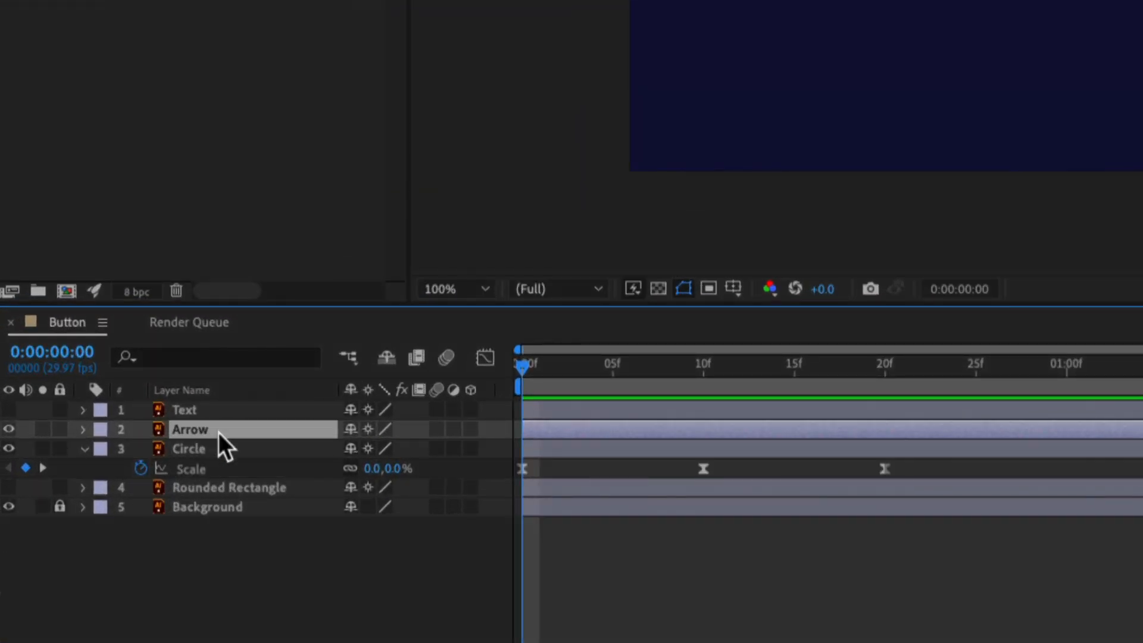
{"action": "key", "text": "s"}
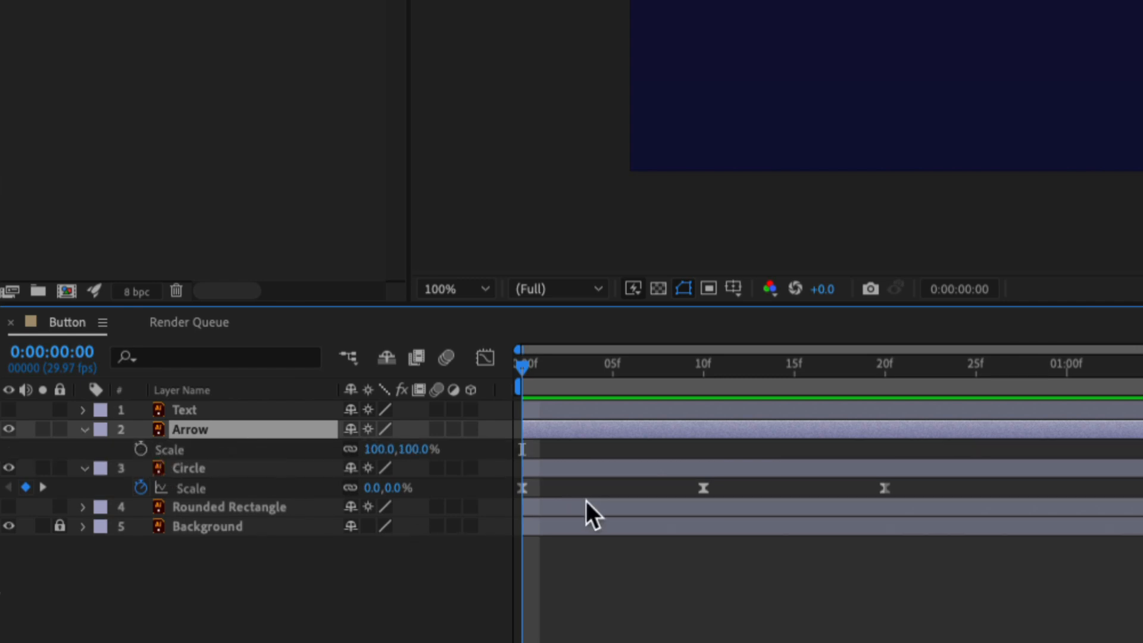
{"action": "left_click_drag", "start_coordinate": [901, 482], "coordinate": [513, 505]}
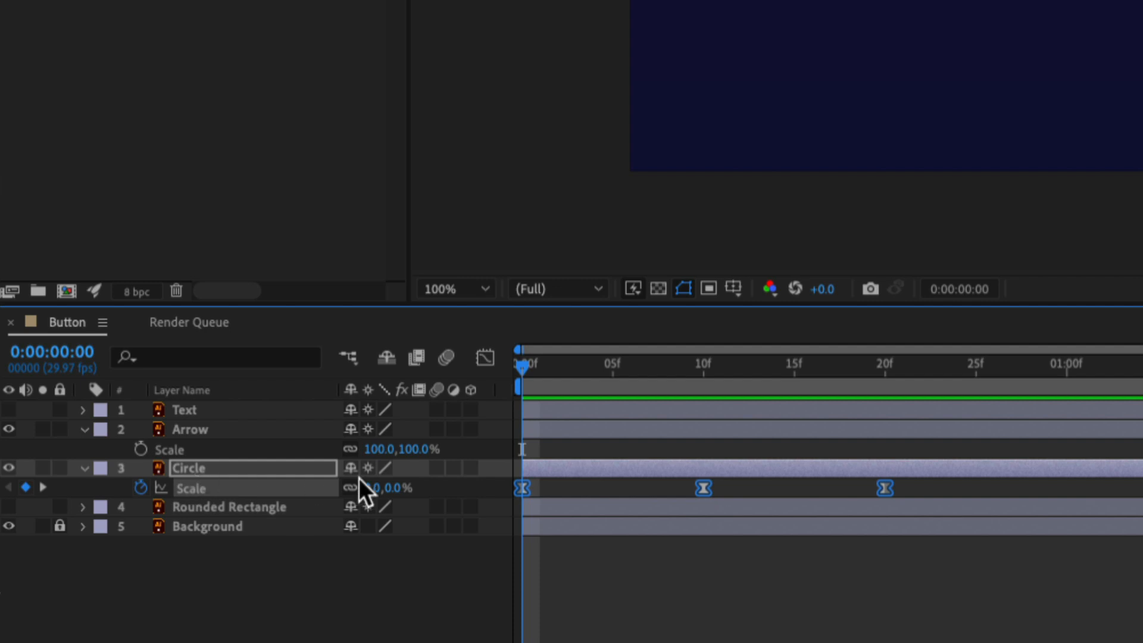
{"action": "left_click", "coordinate": [194, 449]}
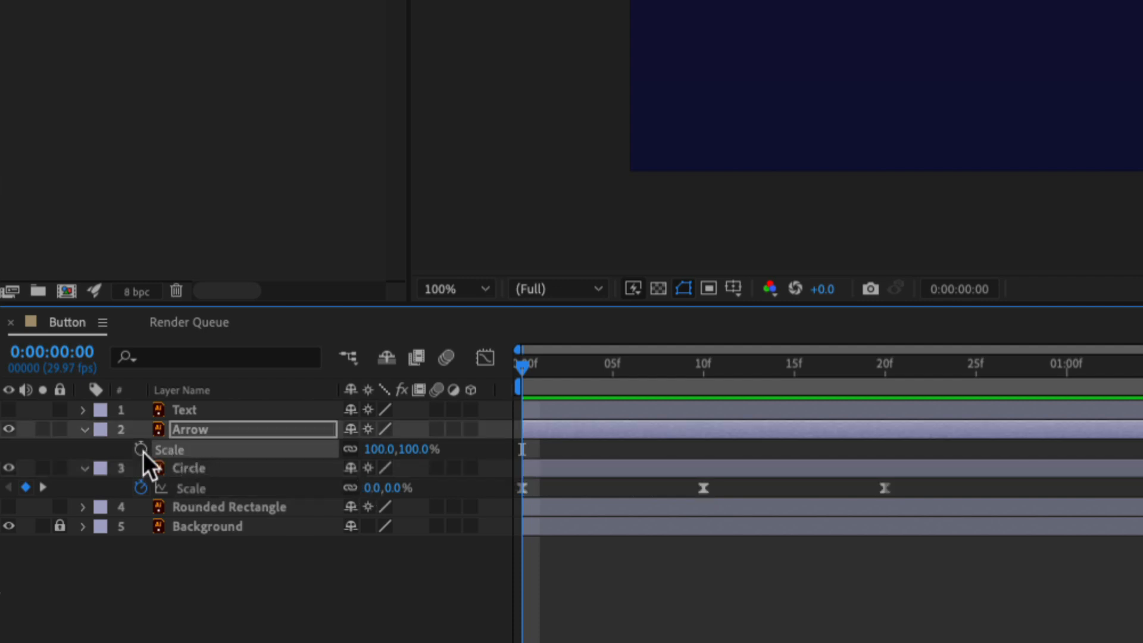
{"action": "left_click", "coordinate": [141, 449]}
{"action": "left_click", "coordinate": [530, 429]}
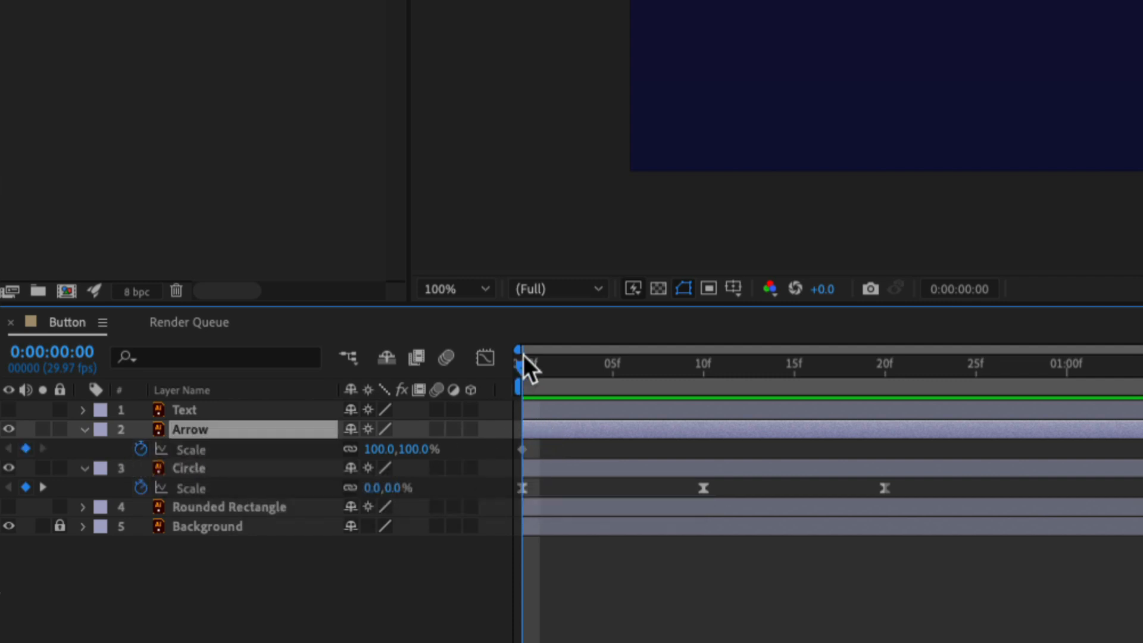
{"action": "key", "text": "ctrl+v"}
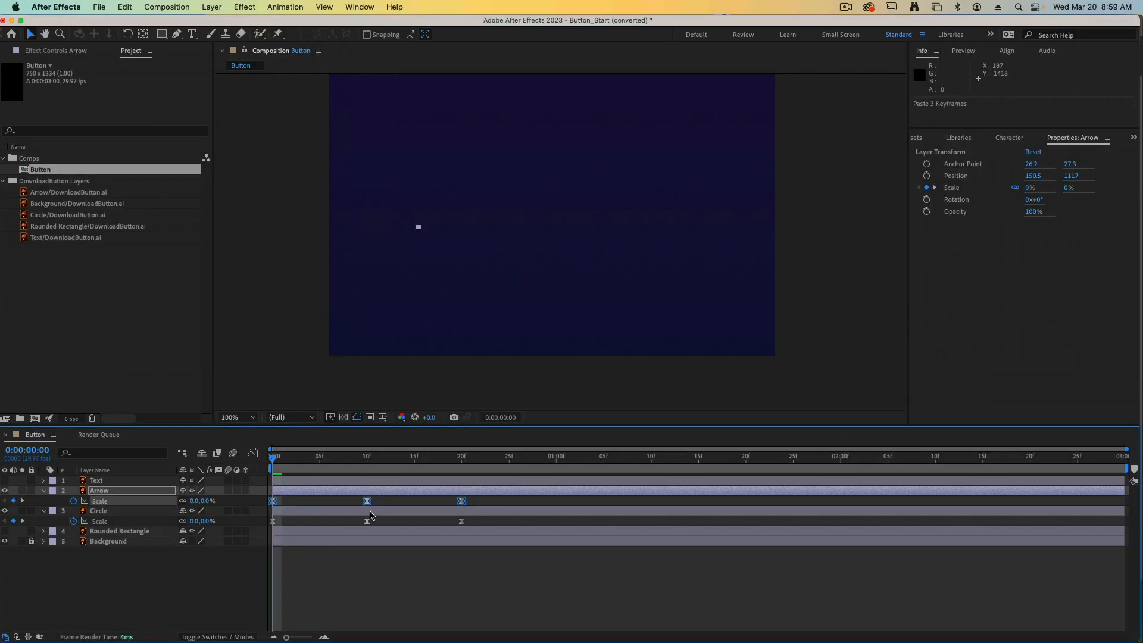
{"action": "key", "text": "space"}
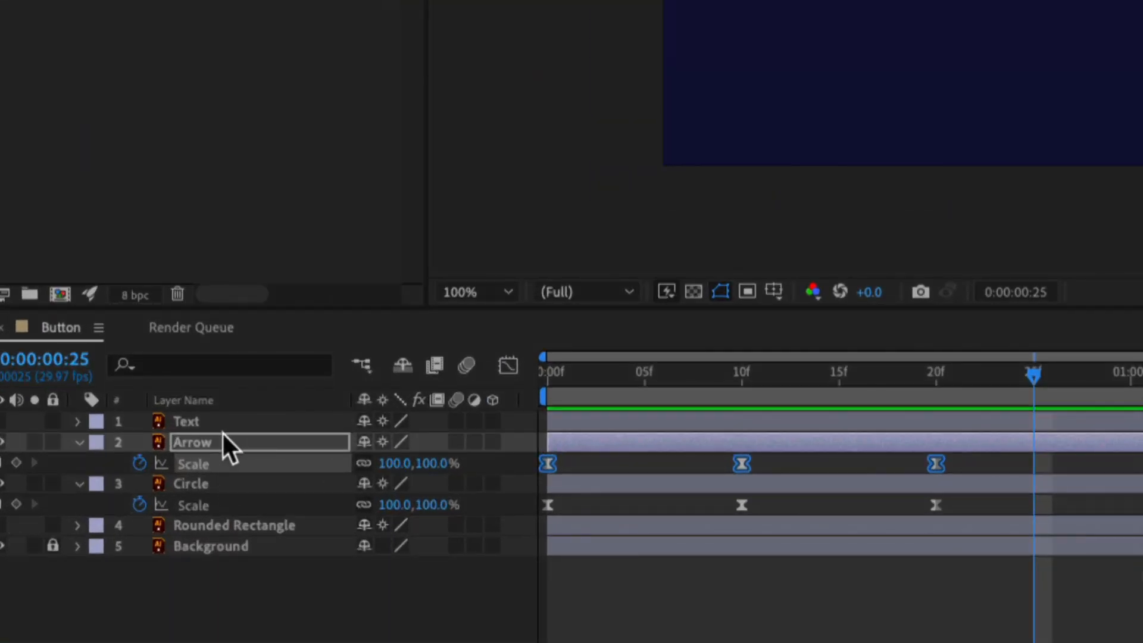
Reveal the Arrow layer's rotation alongside its scale and keyframe it at -180° at 0:00:00:00.
{"action": "left_click", "coordinate": [183, 442]}
{"action": "key", "text": "shift+r"}
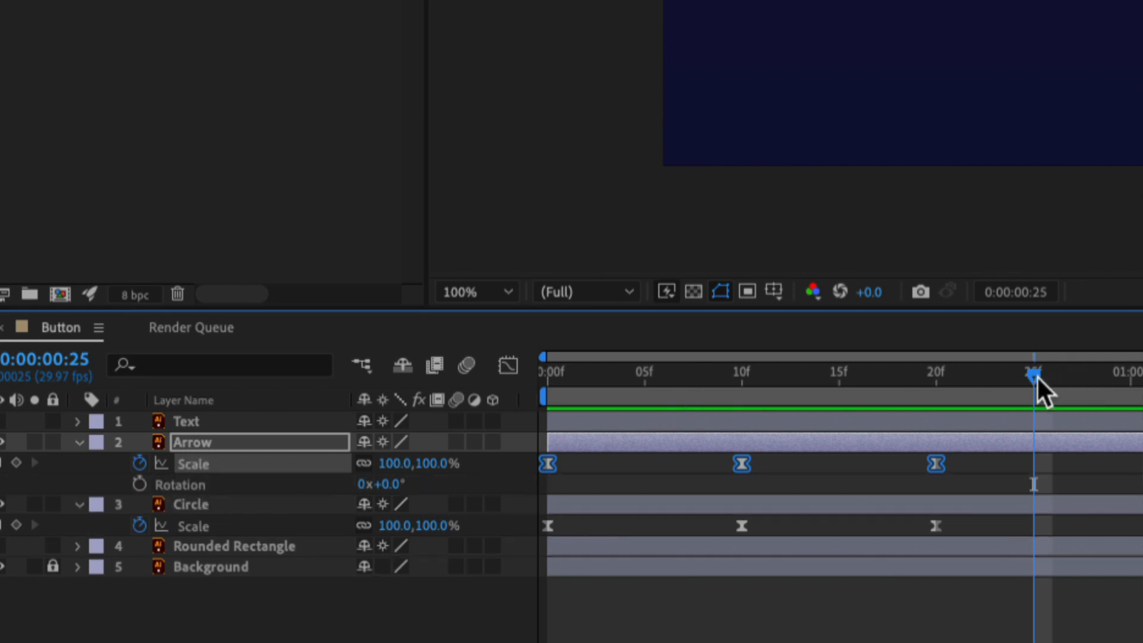
{"action": "left_click_drag", "start_coordinate": [1037, 375], "coordinate": [524, 344]}
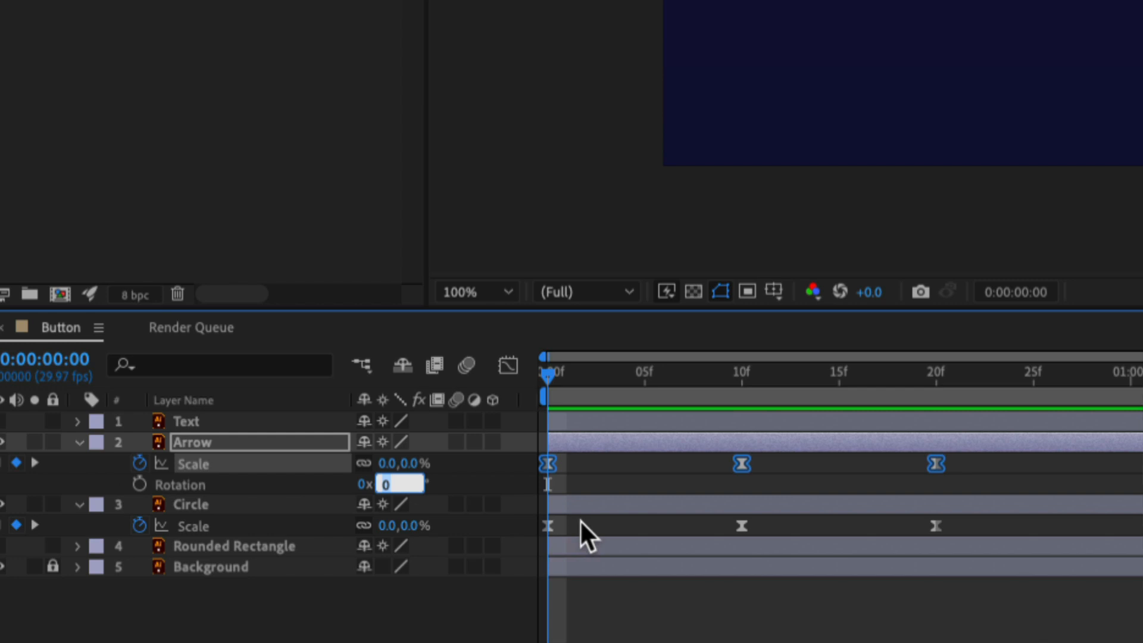
{"action": "type", "text": "-180"}
{"action": "key", "text": "Return"}
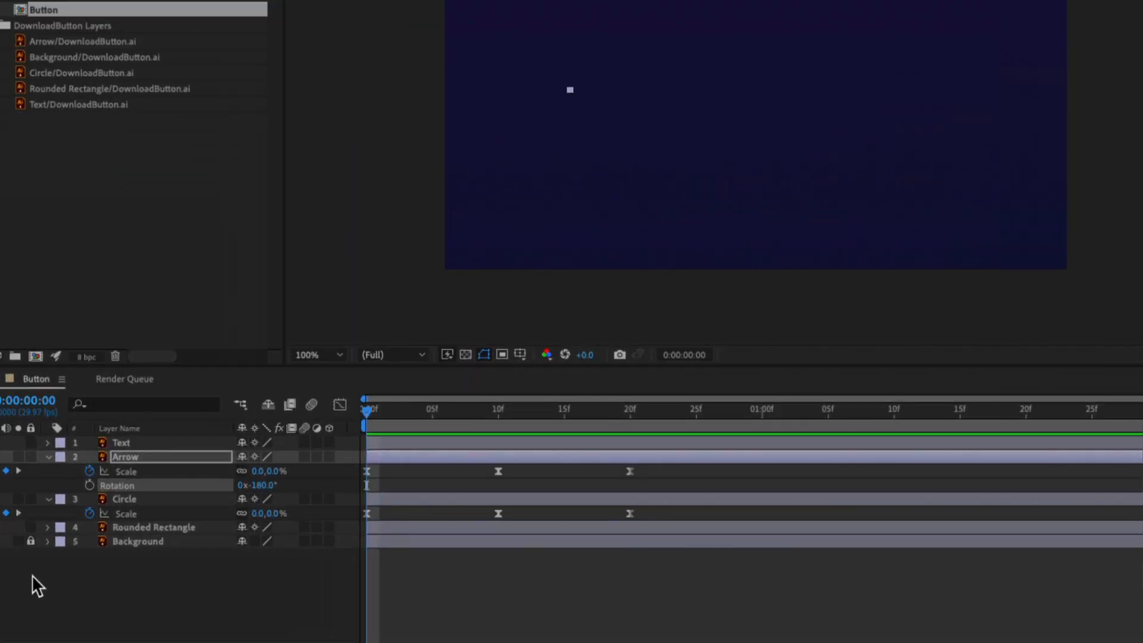
{"action": "left_click", "coordinate": [90, 485]}
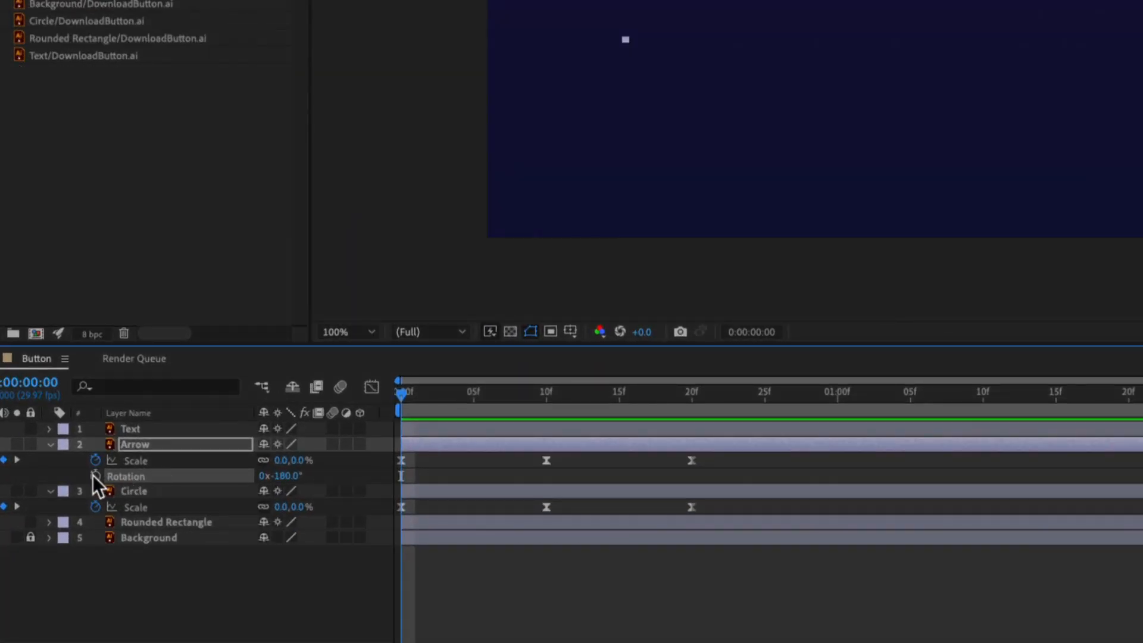
{"action": "left_click", "coordinate": [94, 476]}
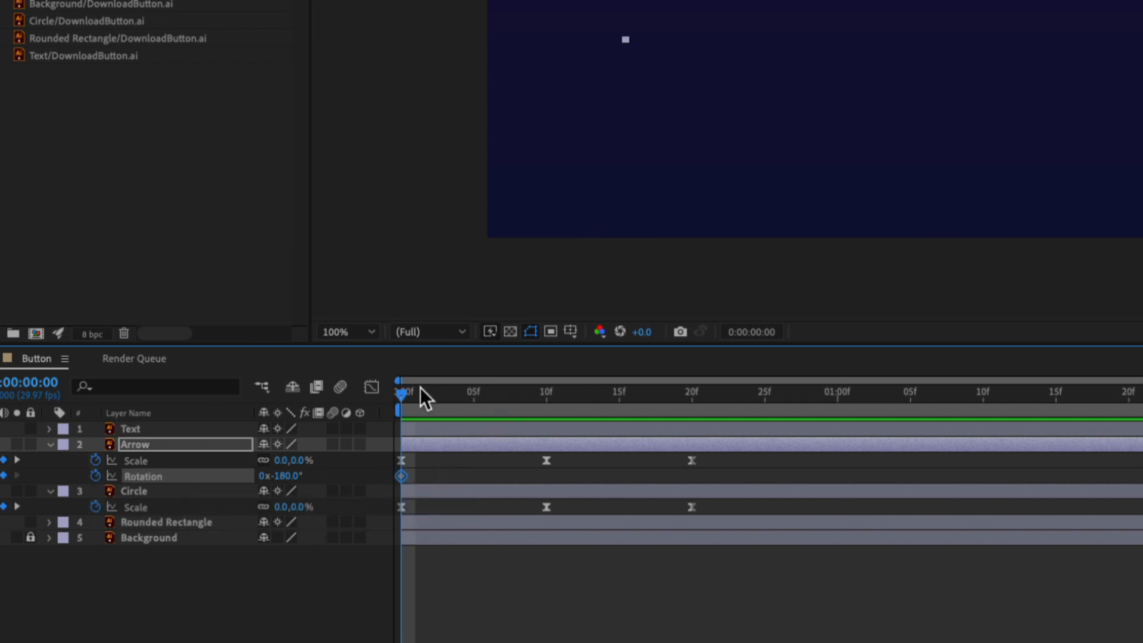
Keyframe the Arrow layer's rotation at 10° at frame 15 and at -10° at frame 20.
{"action": "left_click_drag", "start_coordinate": [401, 394], "coordinate": [616, 403]}
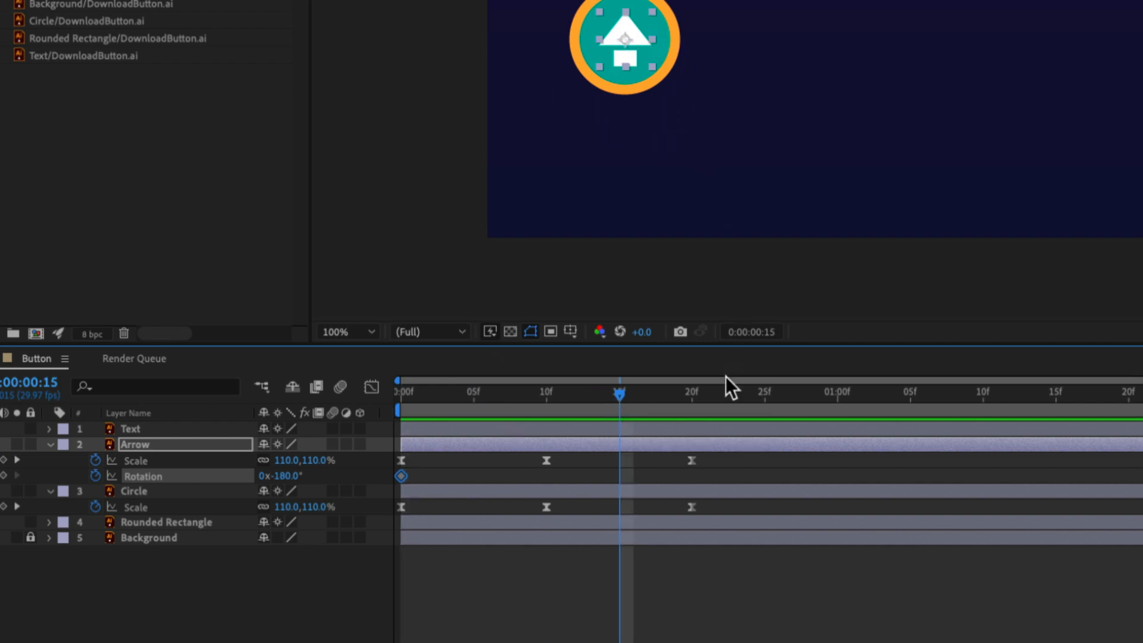
{"action": "left_click", "coordinate": [318, 461]}
{"action": "left_click", "coordinate": [279, 475]}
{"action": "type", "text": "10"}
{"action": "key", "text": "Return"}
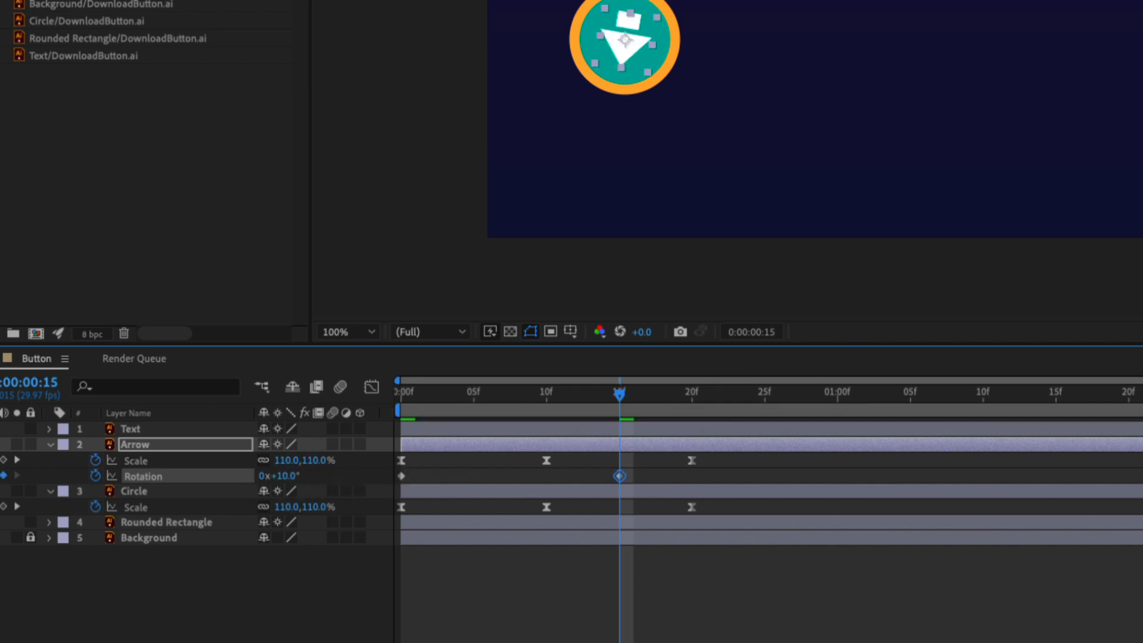
{"action": "left_click_drag", "start_coordinate": [617, 398], "coordinate": [695, 399]}
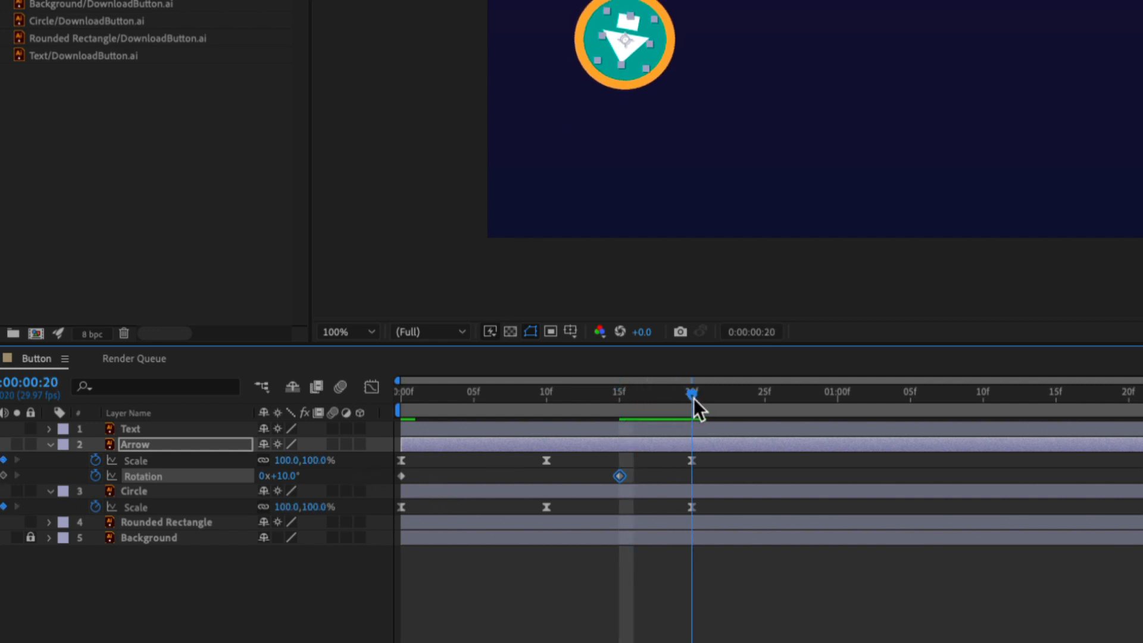
{"action": "left_click", "coordinate": [290, 476]}
{"action": "type", "text": "-10"}
{"action": "key", "text": "Return"}
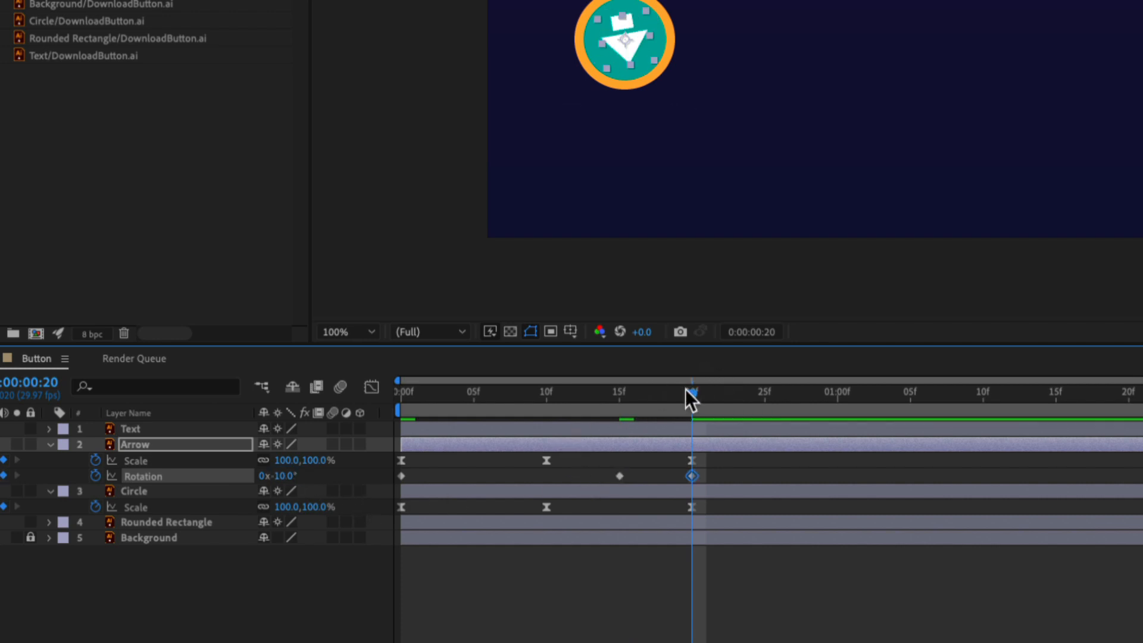
Keyframe the Arrow layer's rotation at 5° at frame 25 and at -5° at 0:00:01:00.
{"action": "left_click_drag", "start_coordinate": [685, 389], "coordinate": [762, 398]}
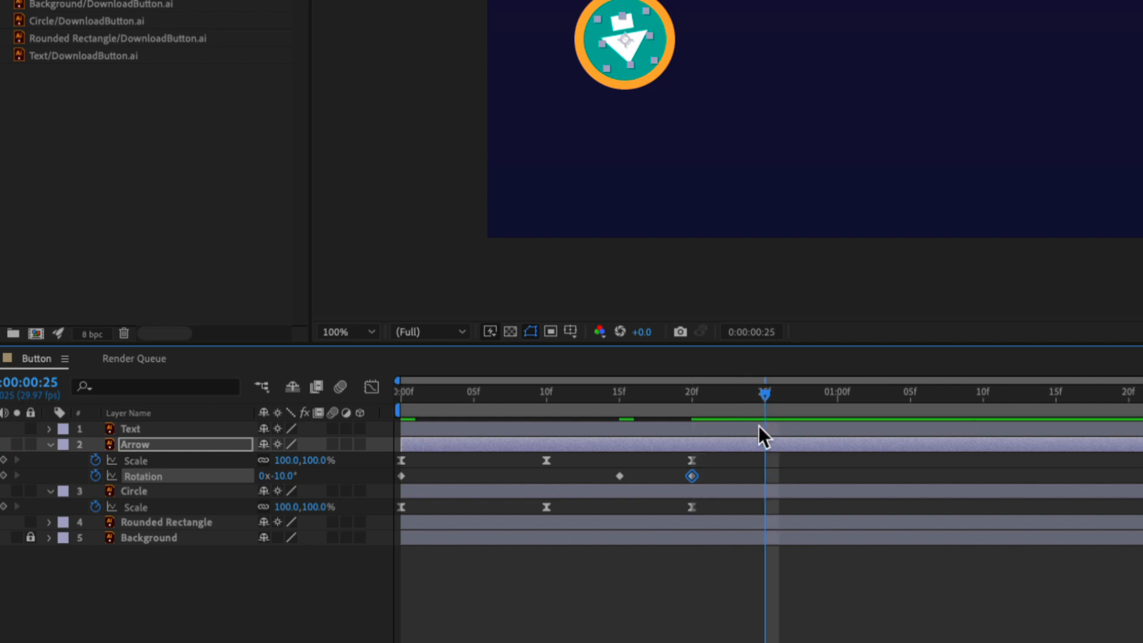
{"action": "left_click", "coordinate": [282, 476]}
{"action": "type", "text": "5"}
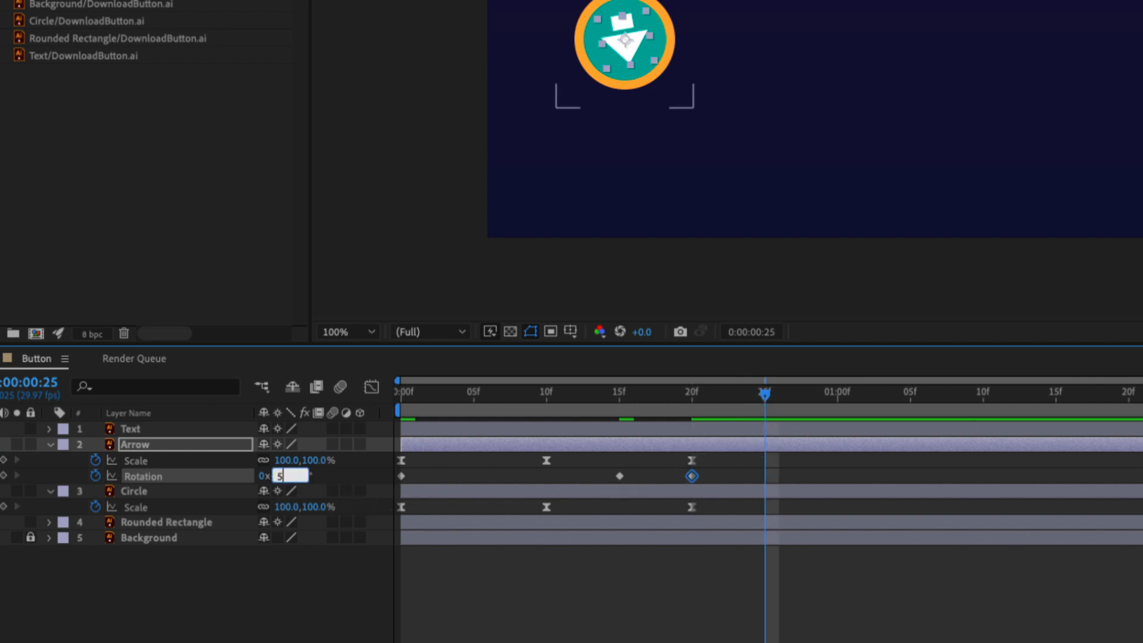
{"action": "key", "text": "Return"}
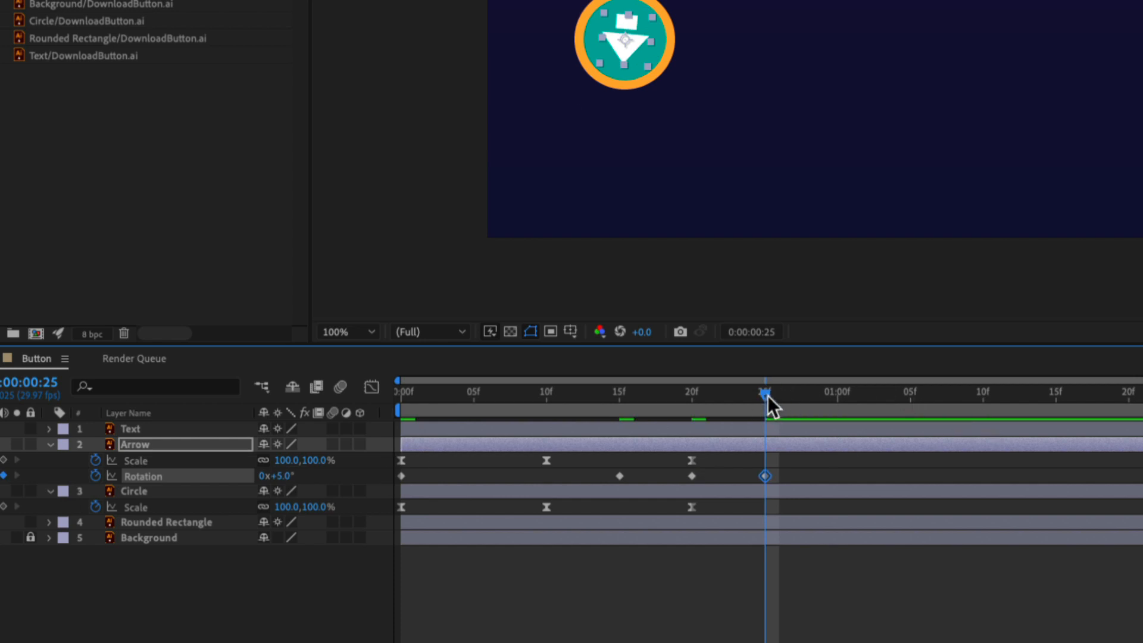
{"action": "left_click_drag", "start_coordinate": [766, 396], "coordinate": [839, 399]}
{"action": "left_click", "coordinate": [296, 474]}
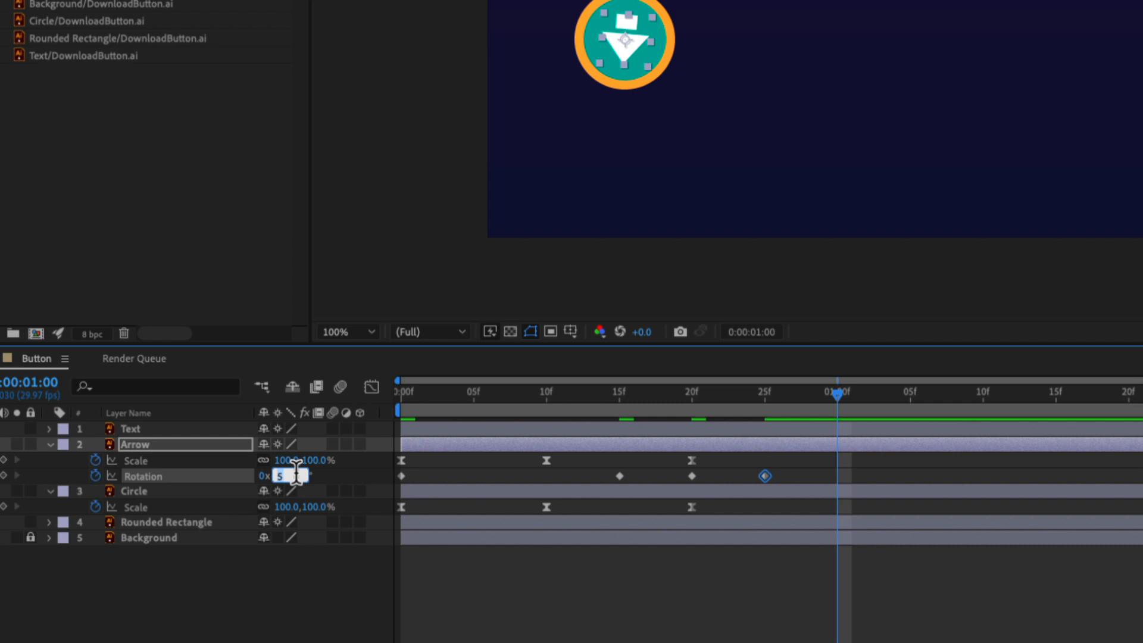
{"action": "type", "text": "-5"}
{"action": "key", "text": "Return"}
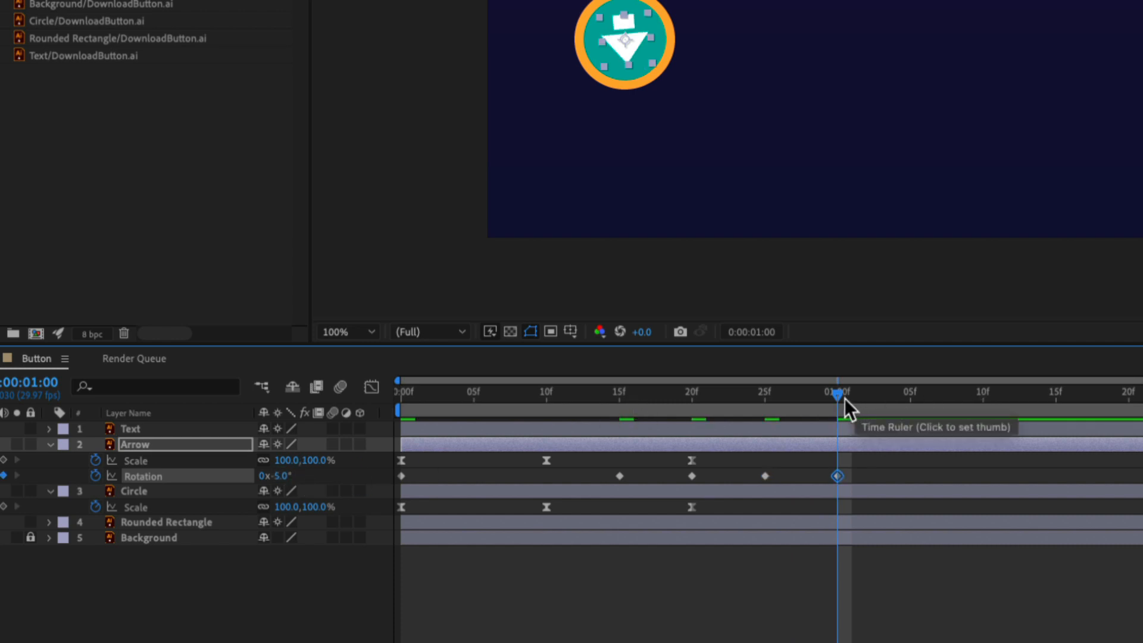
Add a final 0° rotation keyframe to the Arrow layer at 0:00:01:05.
{"action": "left_click_drag", "start_coordinate": [841, 399], "coordinate": [909, 397]}
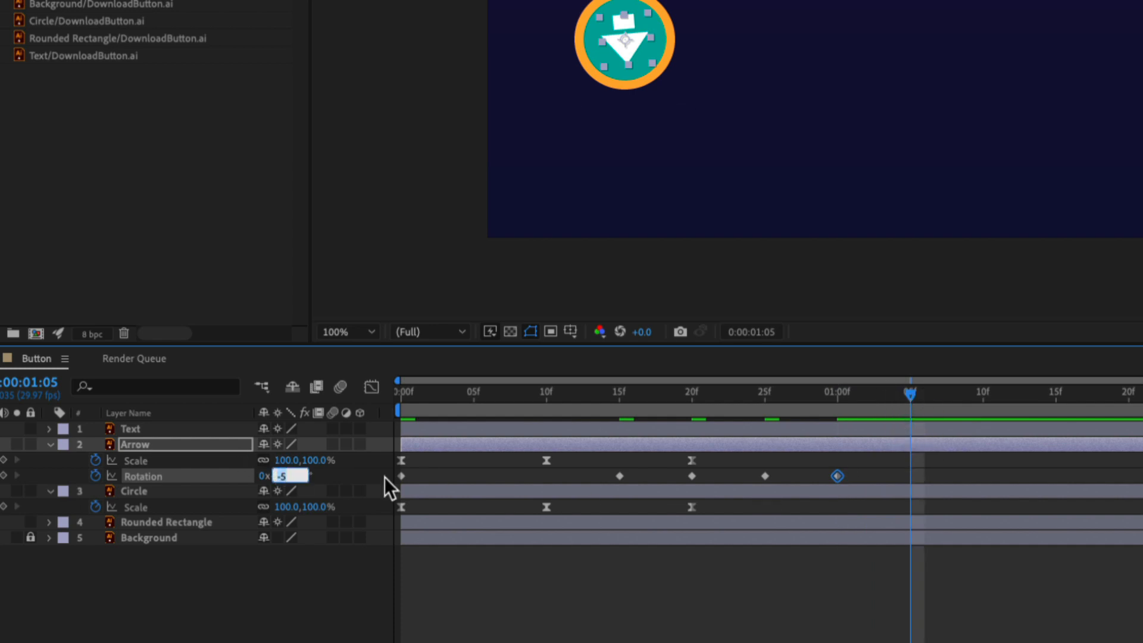
{"action": "type", "text": "0"}
{"action": "key", "text": "Return"}
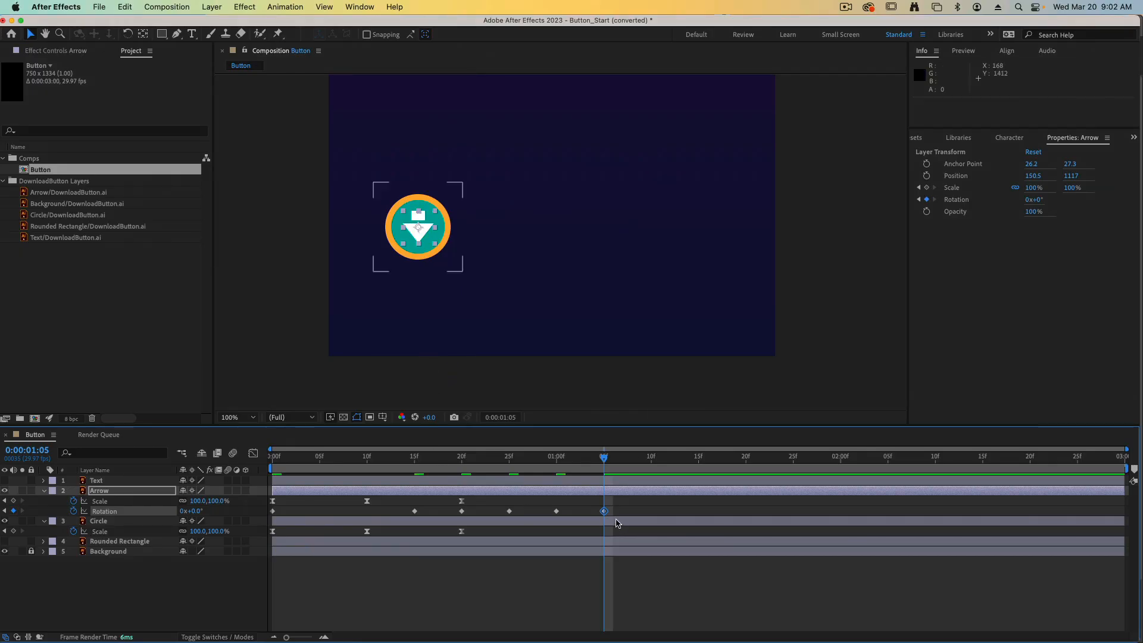
Apply Easy Ease to all of the Arrow's rotation keyframes, preview the animation, and return to the first frame.
{"action": "left_click_drag", "start_coordinate": [619, 514], "coordinate": [268, 519]}
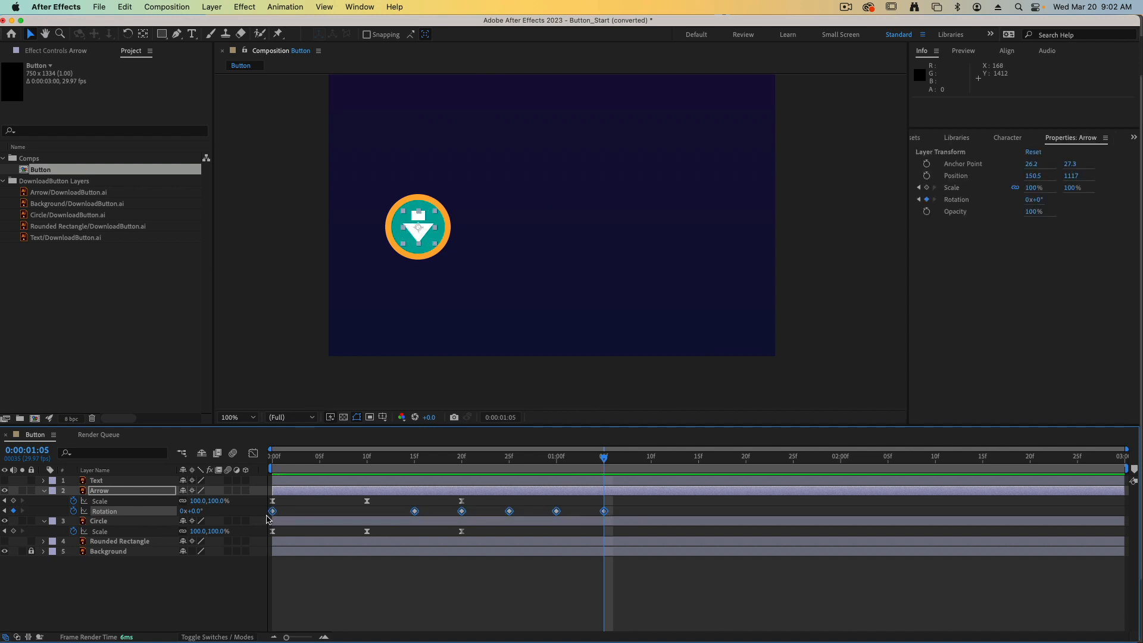
{"action": "key", "text": "F9"}
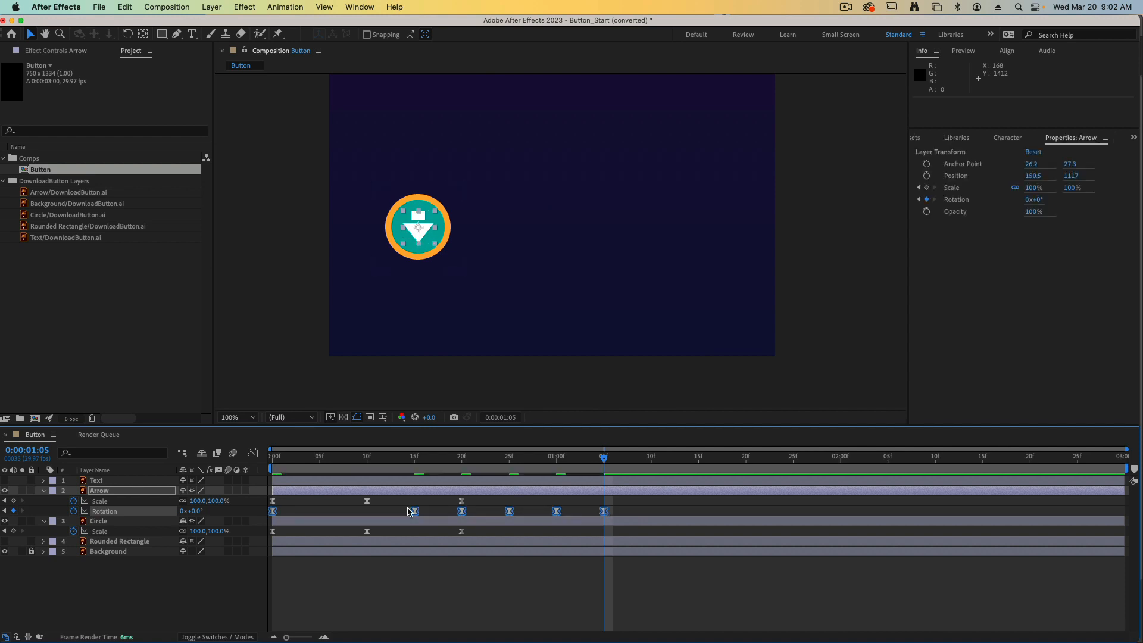
{"action": "left_click_drag", "start_coordinate": [604, 458], "coordinate": [273, 458]}
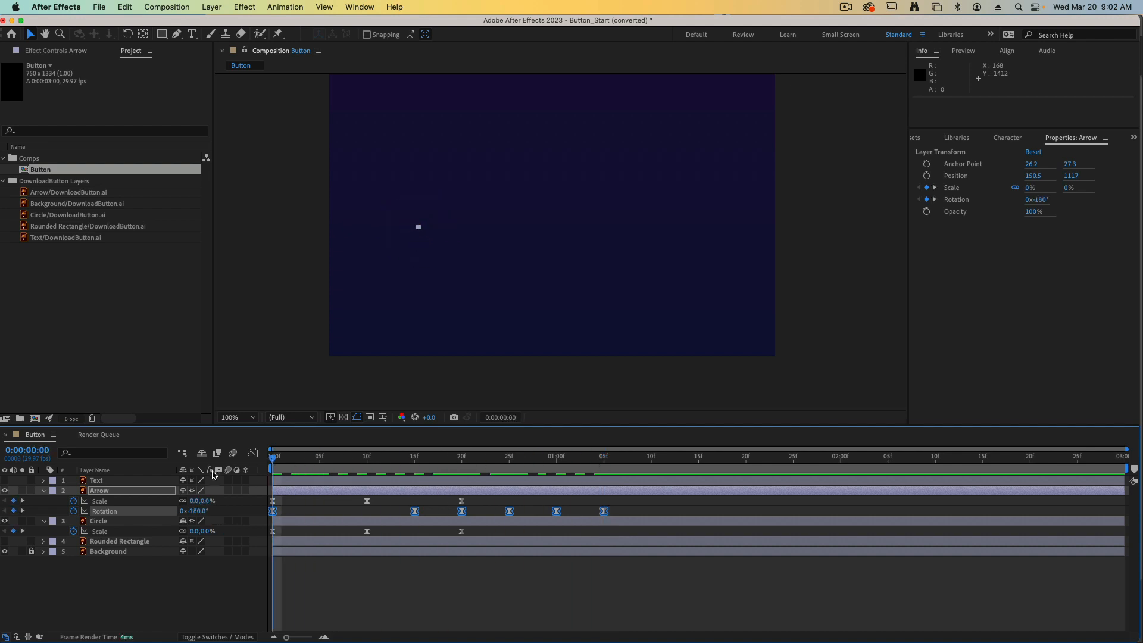
{"action": "key", "text": "space"}
{"action": "key", "text": "space"}
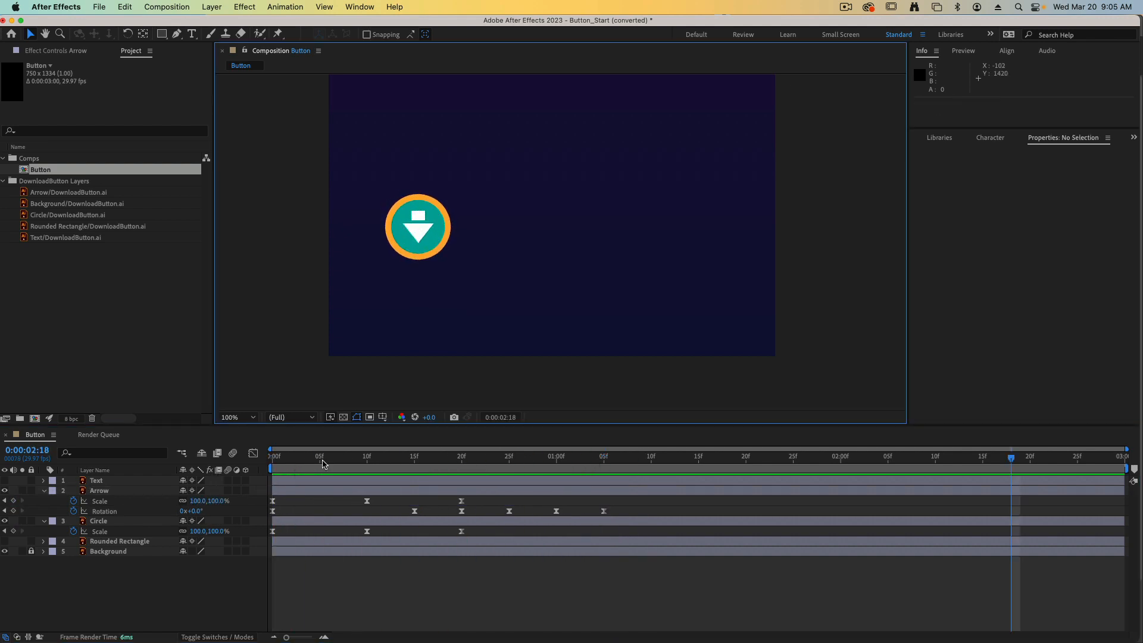
{"action": "left_click_drag", "start_coordinate": [319, 458], "coordinate": [273, 459]}
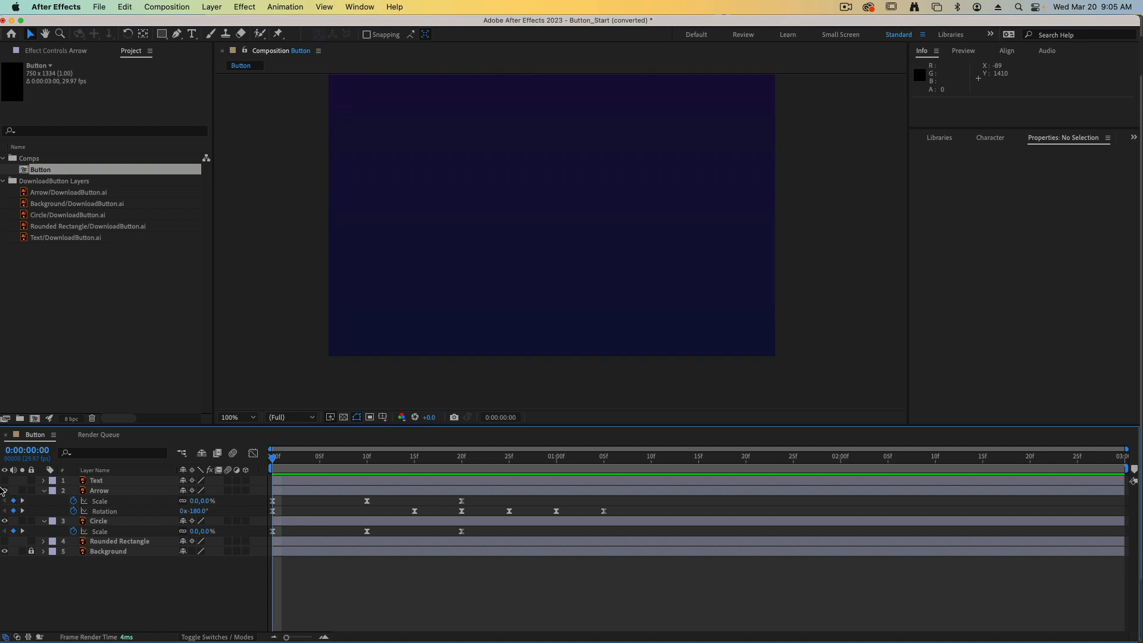
Make the Text and Rounded Rectangle layers visible and preview the animation with the whole button.
{"action": "left_click", "coordinate": [6, 481]}
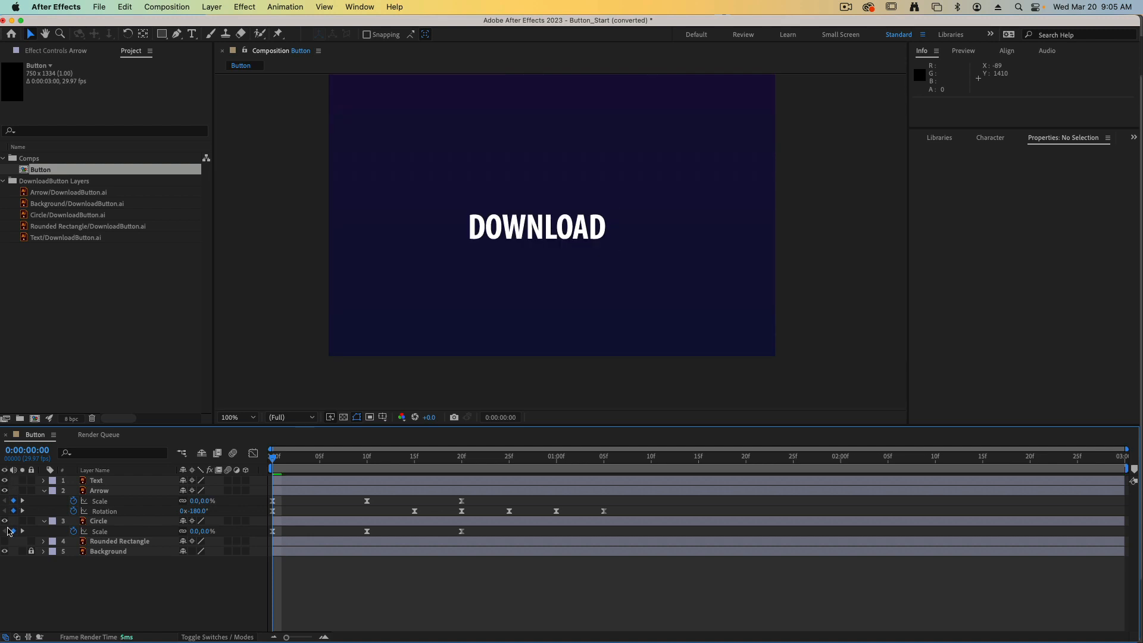
{"action": "left_click", "coordinate": [5, 541]}
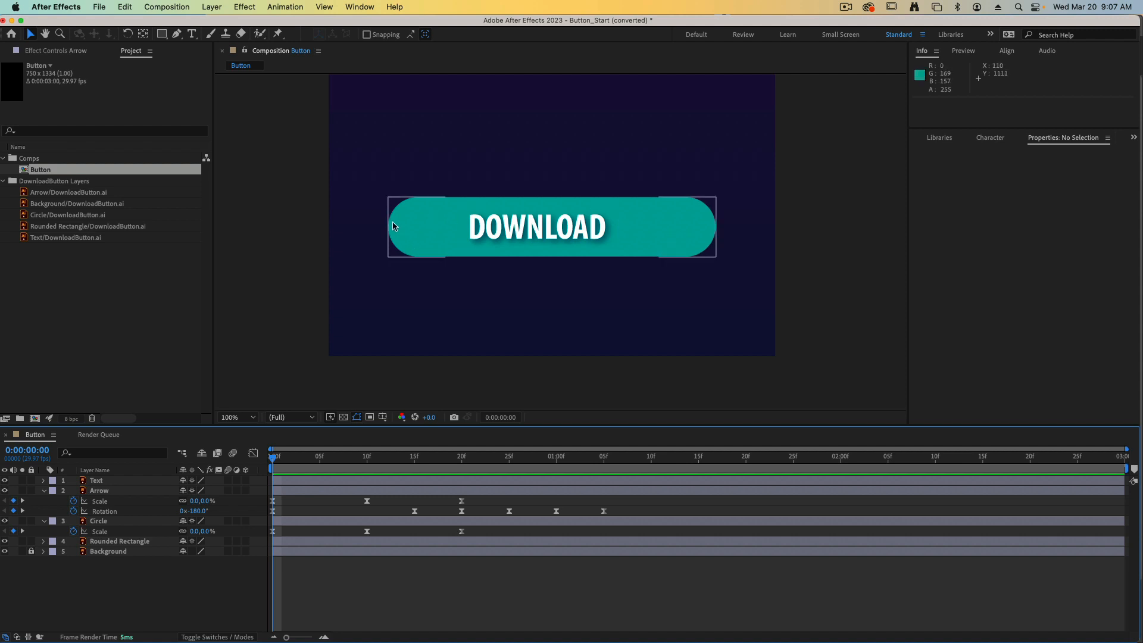
{"action": "key", "text": "space"}
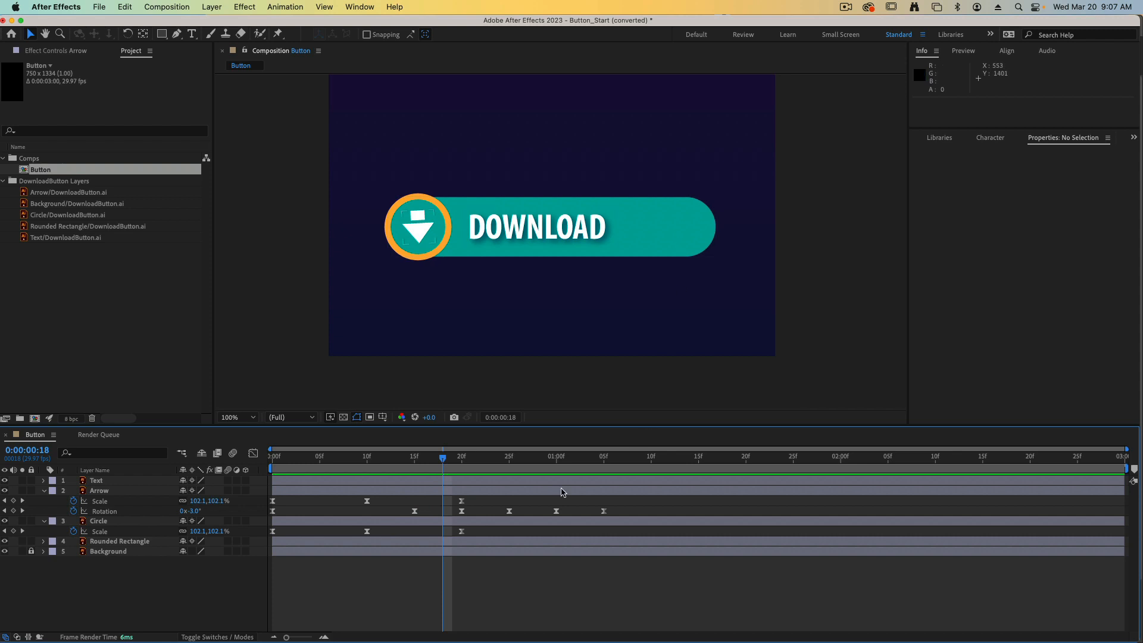
{"action": "left_click", "coordinate": [680, 213]}
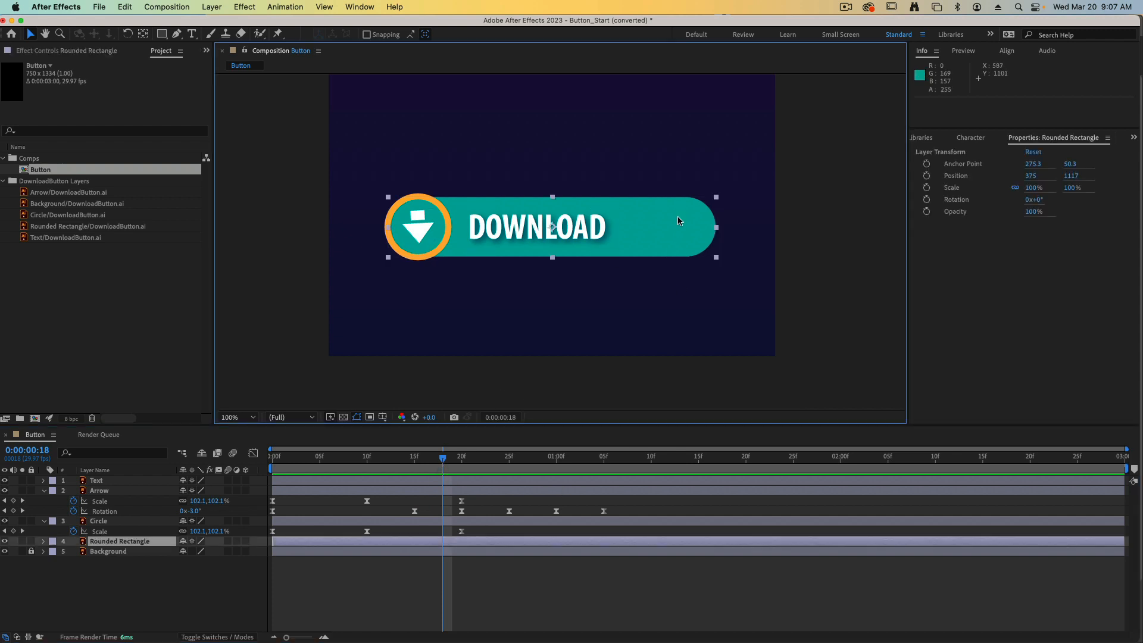
{"action": "key", "text": "super+y"}
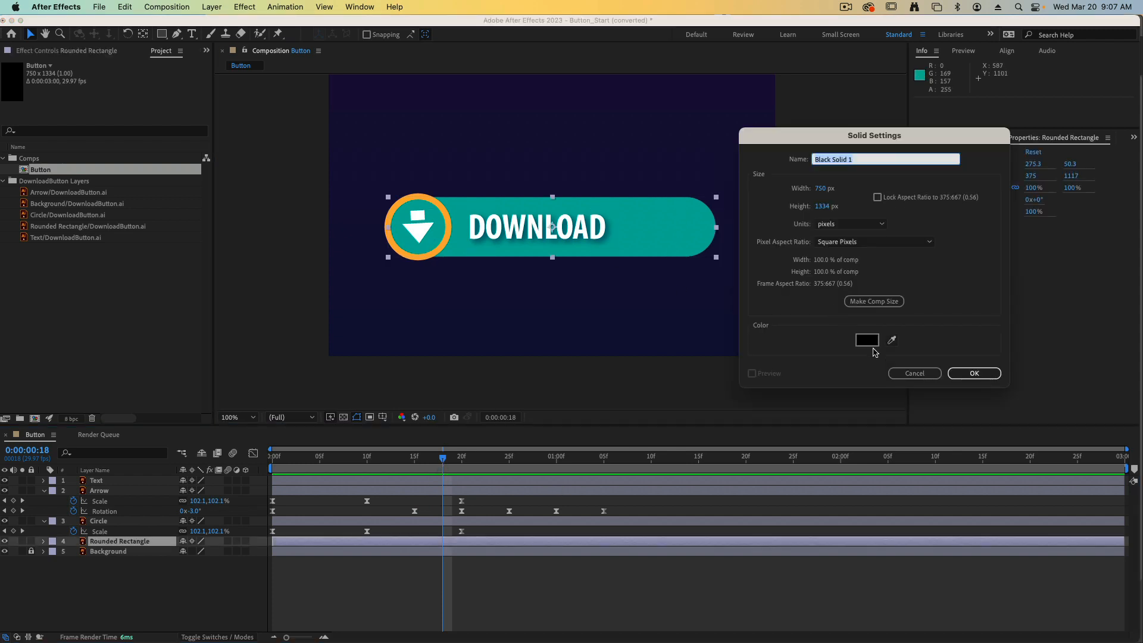
{"action": "left_click", "coordinate": [938, 373]}
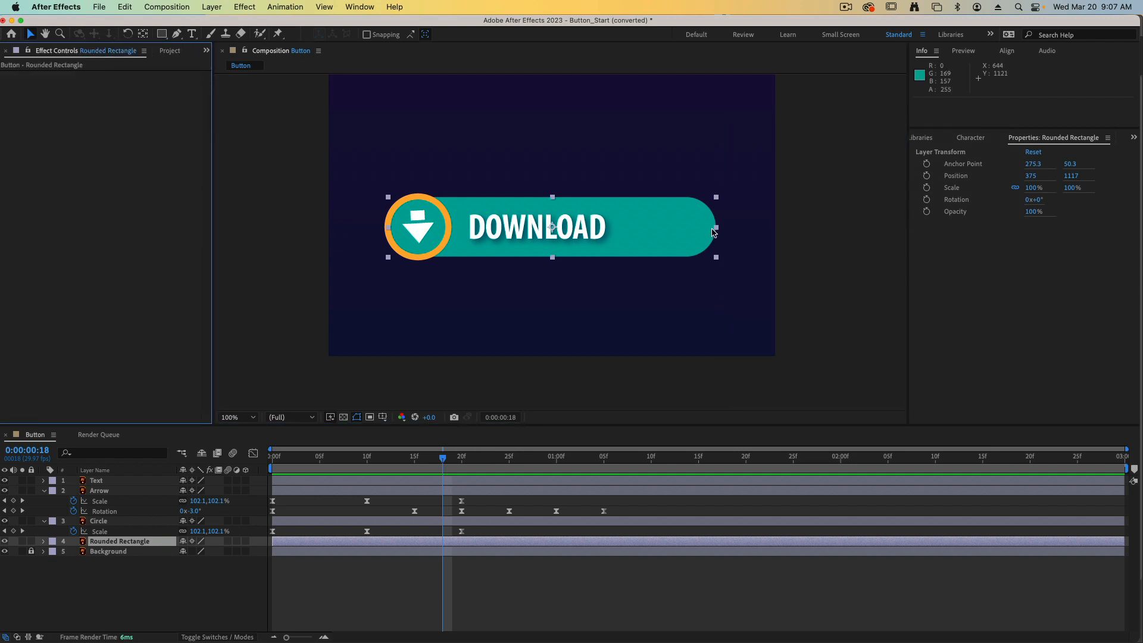
Try squeezing the Rounded Rectangle layer horizontally to about 14% scale, undo the scaling, and deselect the layer.
{"action": "left_click_drag", "start_coordinate": [718, 231], "coordinate": [575, 230]}
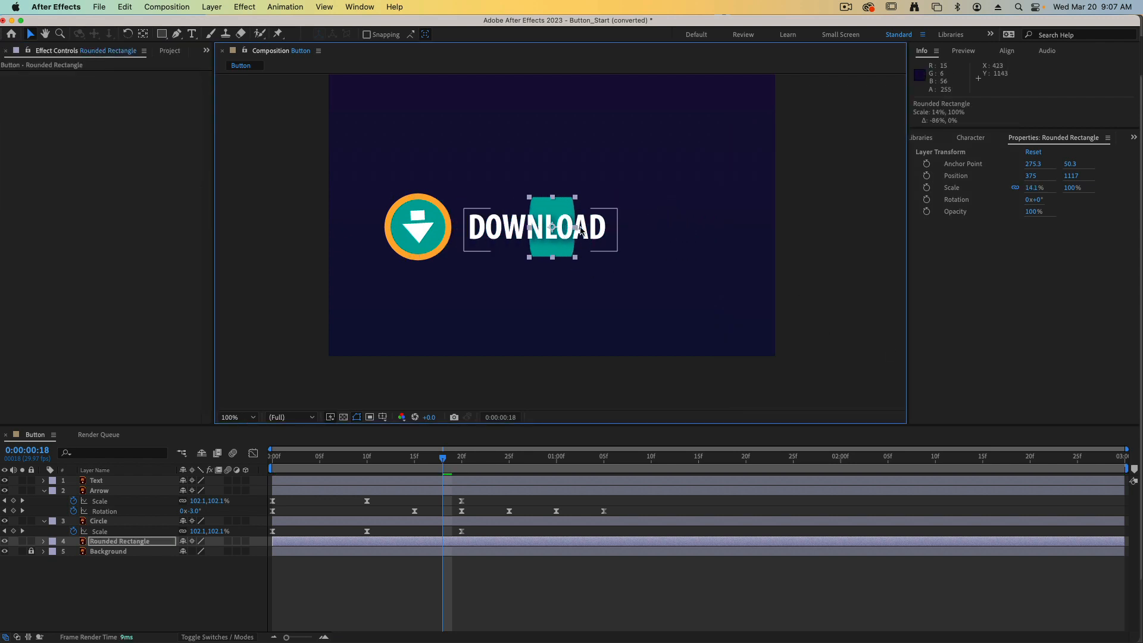
{"action": "key", "text": "super+z"}
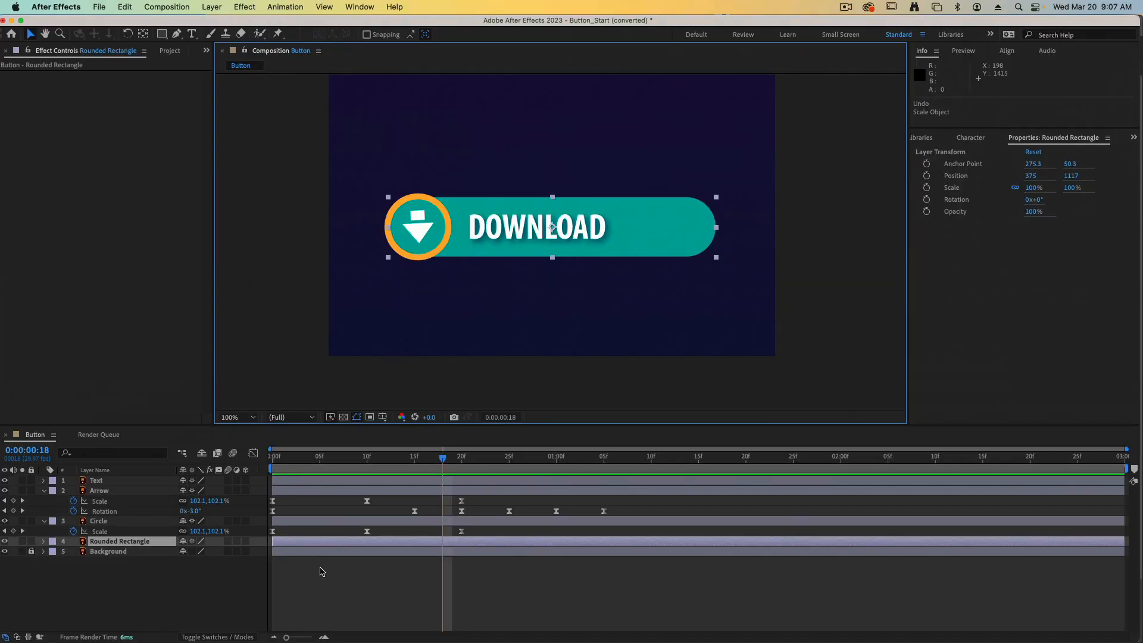
{"action": "left_click", "coordinate": [351, 571]}
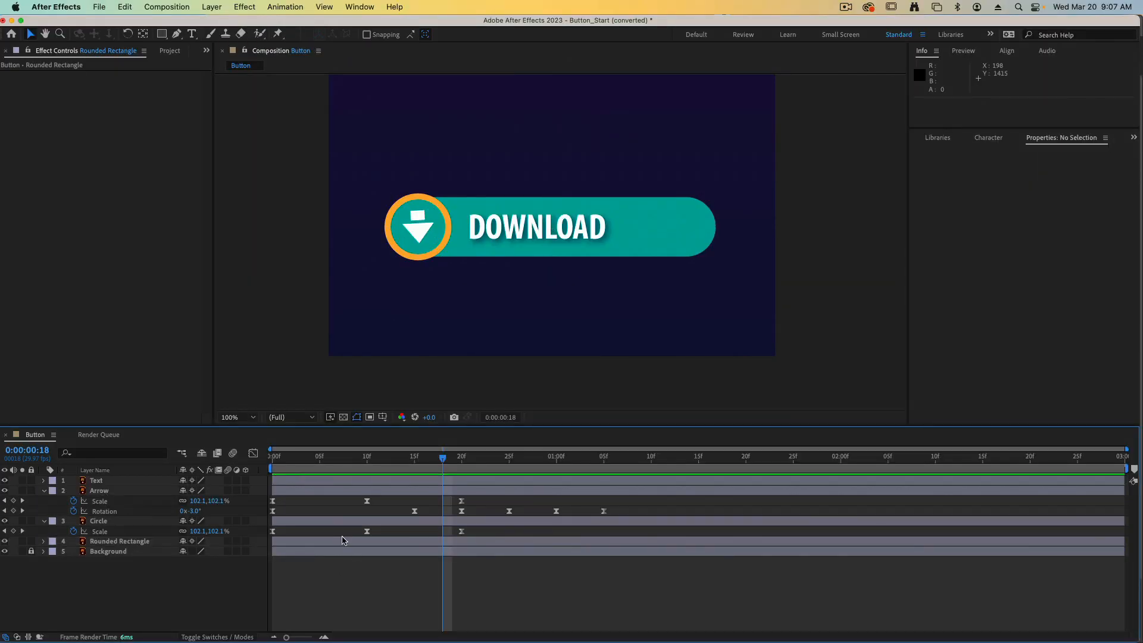
Convert the Rounded Rectangle layer to a shape layer with Create Shapes from Vector Layer.
{"action": "left_click", "coordinate": [107, 543]}
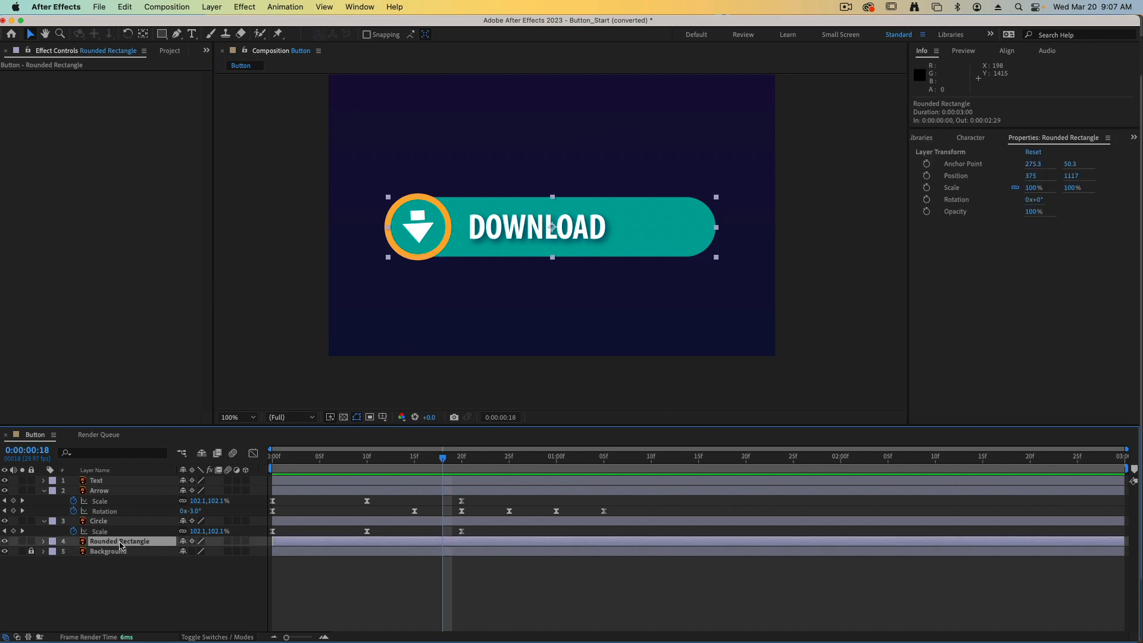
{"action": "left_click", "coordinate": [210, 5]}
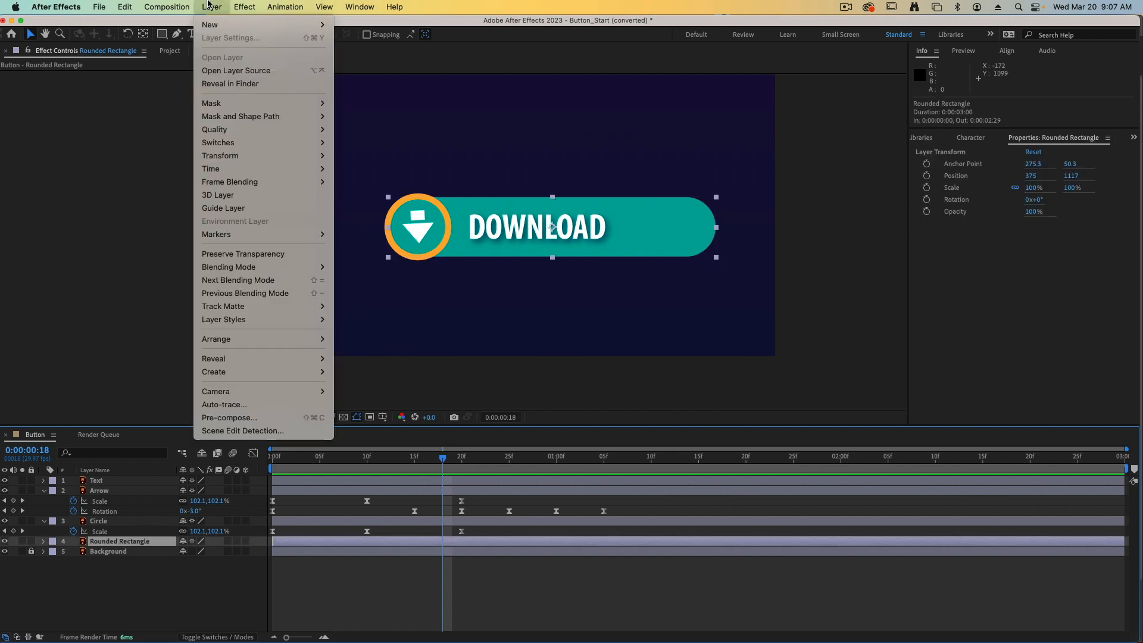
{"action": "mouse_move", "coordinate": [228, 372]}
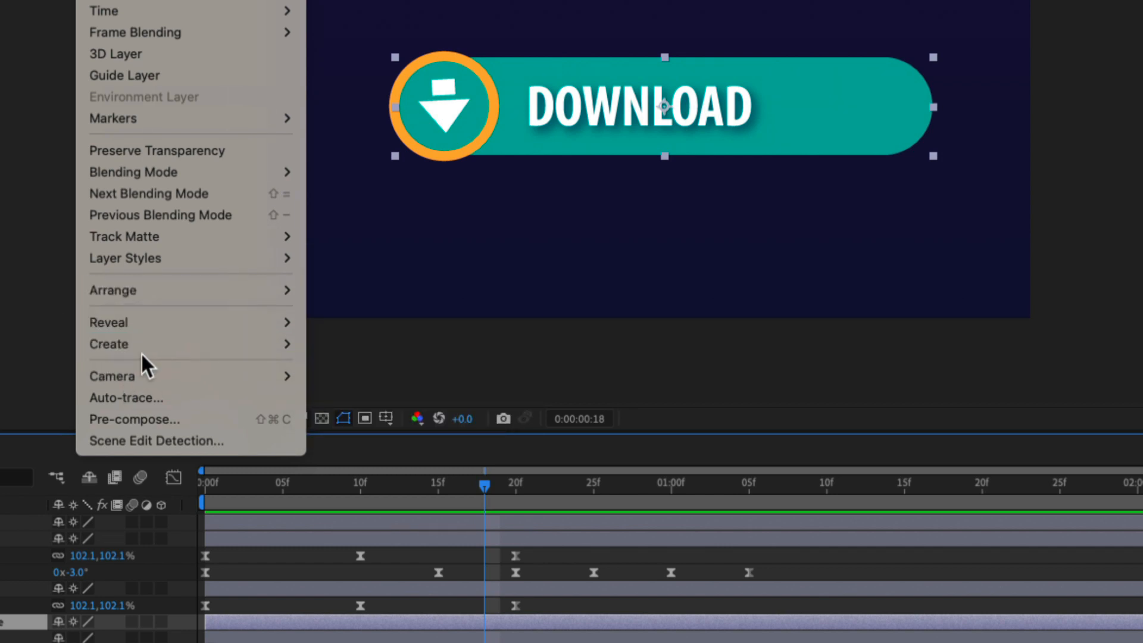
{"action": "mouse_move", "coordinate": [110, 347]}
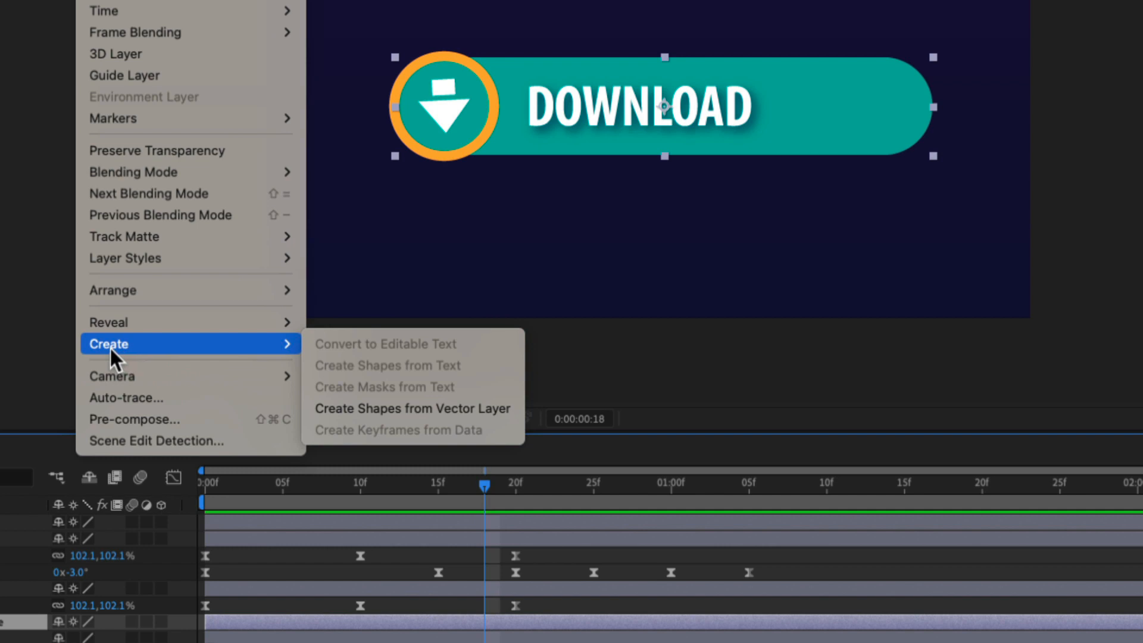
{"action": "left_click", "coordinate": [363, 408]}
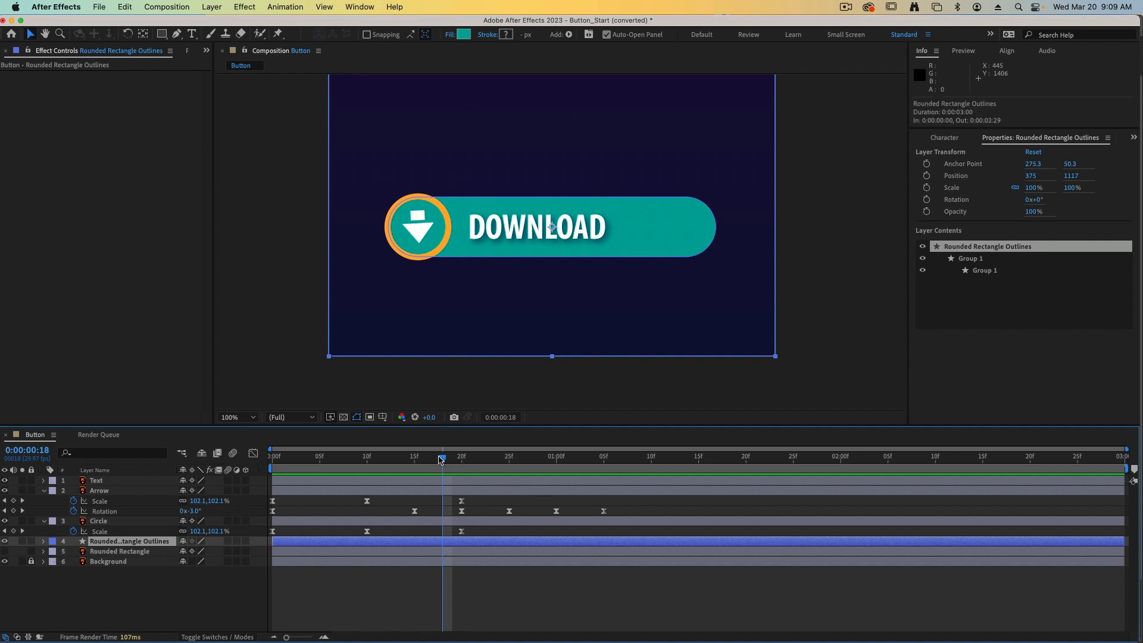
Add a Path keyframe at 0:00:01:00 for Path 1 in the Rounded Rectangle Outlines layer.
{"action": "left_click_drag", "start_coordinate": [441, 459], "coordinate": [556, 459]}
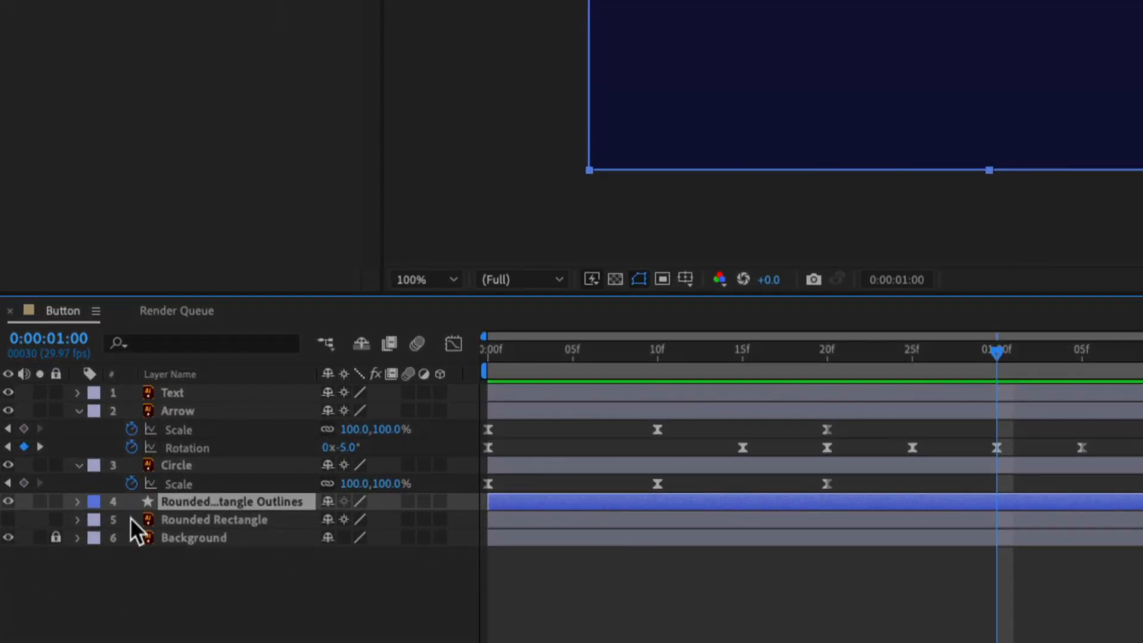
{"action": "left_click", "coordinate": [78, 502]}
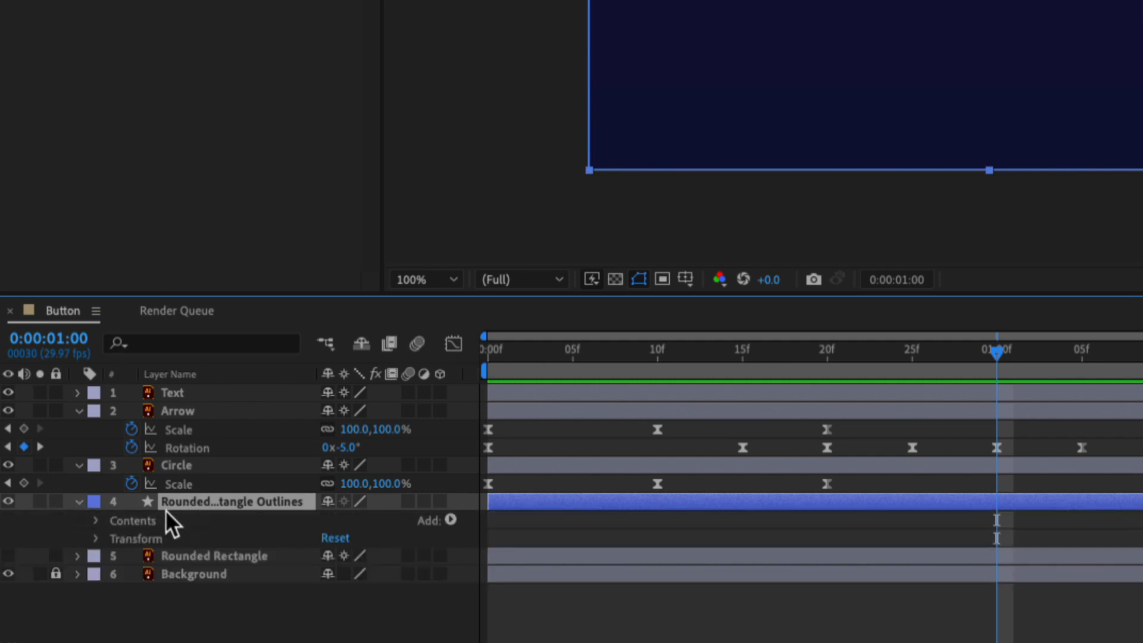
{"action": "left_click", "coordinate": [93, 521]}
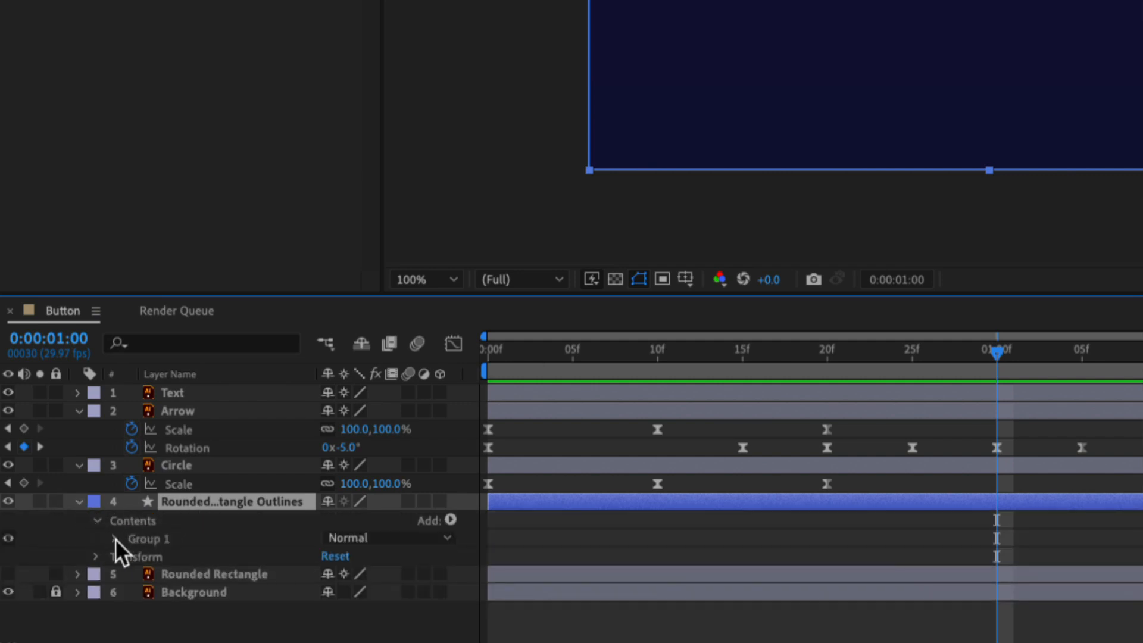
{"action": "left_click", "coordinate": [112, 538]}
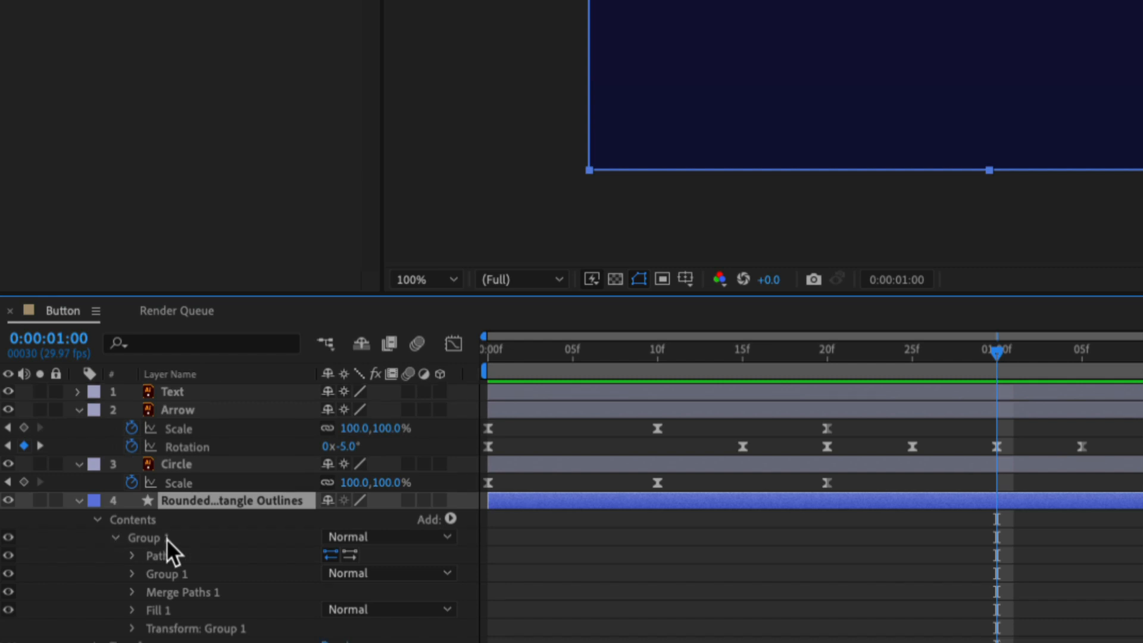
{"action": "scroll", "coordinate": [166, 539], "scroll_direction": "down", "scroll_amount": 1}
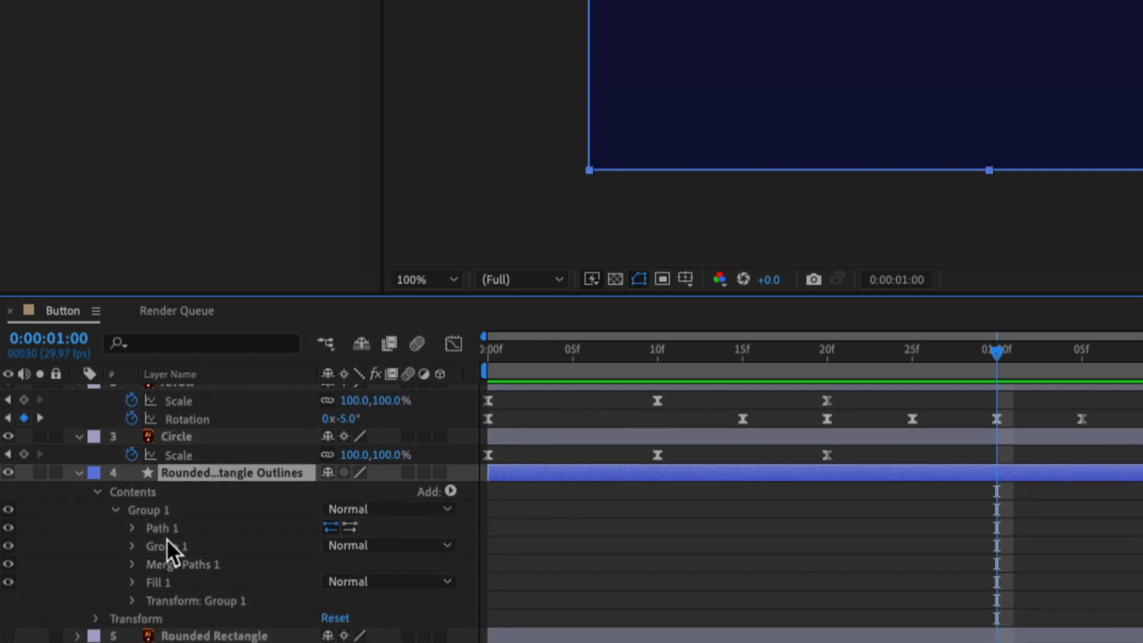
{"action": "left_click", "coordinate": [132, 528]}
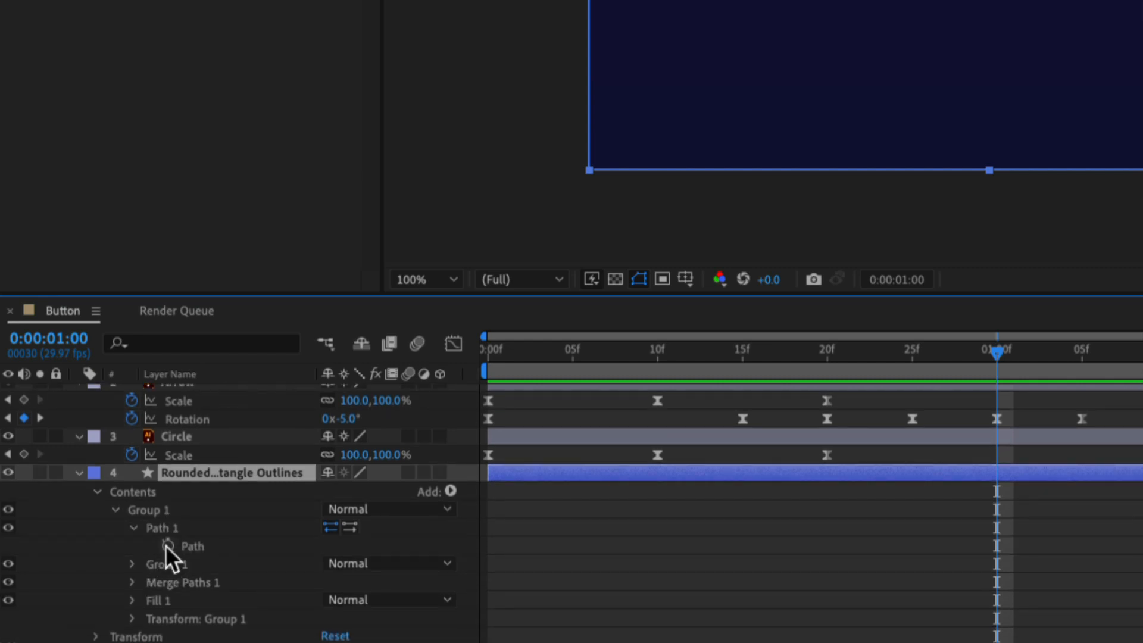
{"action": "left_click", "coordinate": [168, 545]}
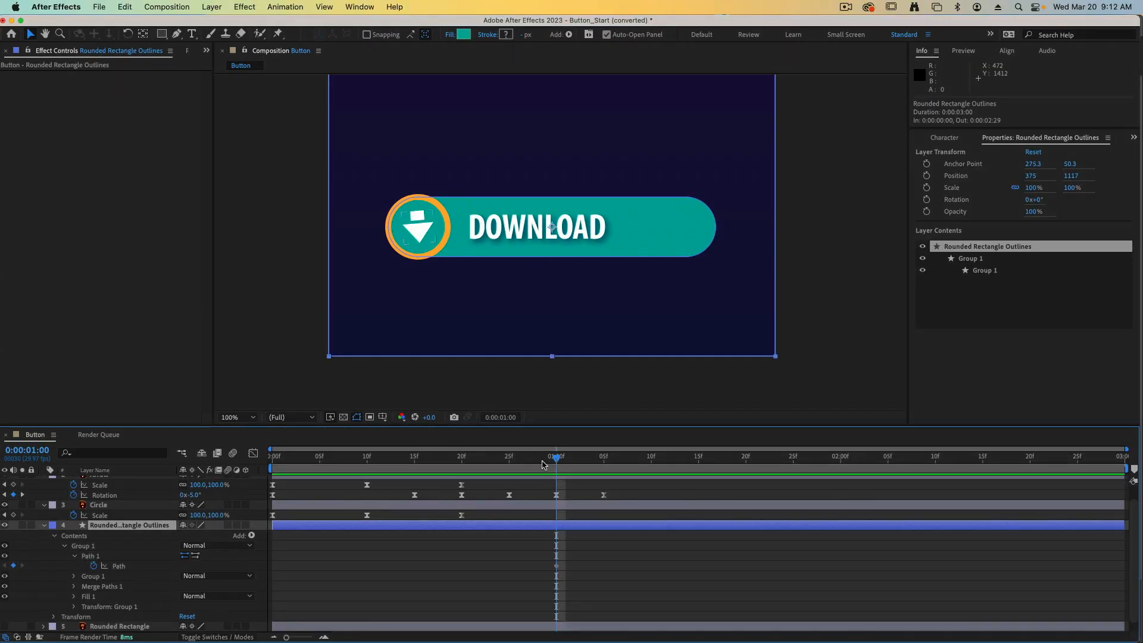
At frame 10, pull the right-end points of the Rounded Rectangle Outlines path in behind the circle and preview the animation.
{"action": "left_click_drag", "start_coordinate": [556, 459], "coordinate": [368, 459]}
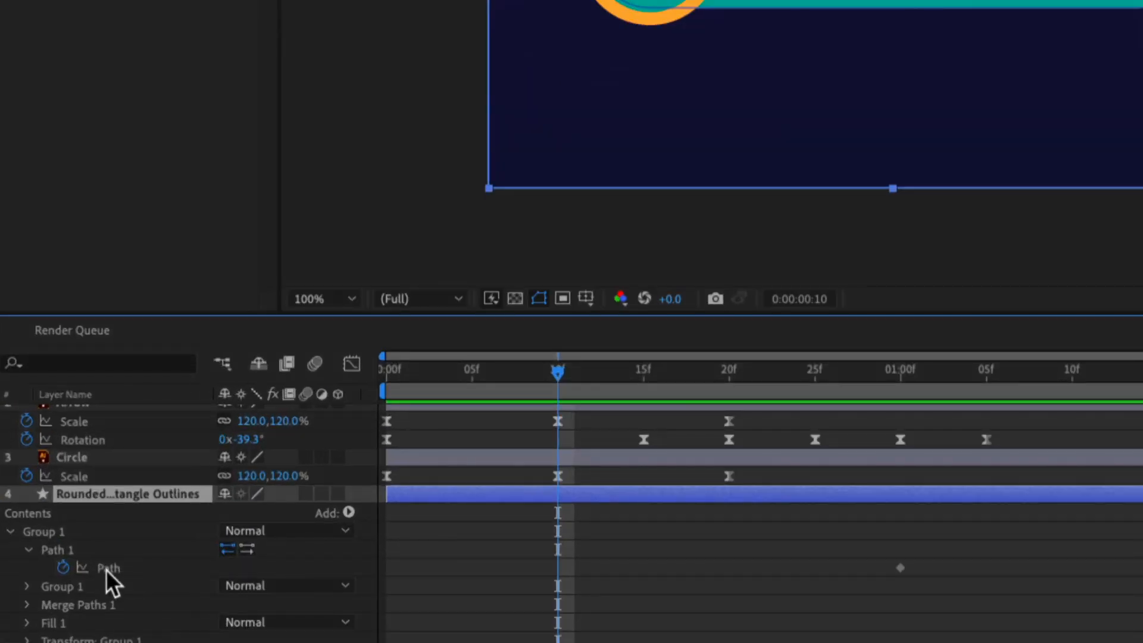
{"action": "left_click", "coordinate": [118, 568]}
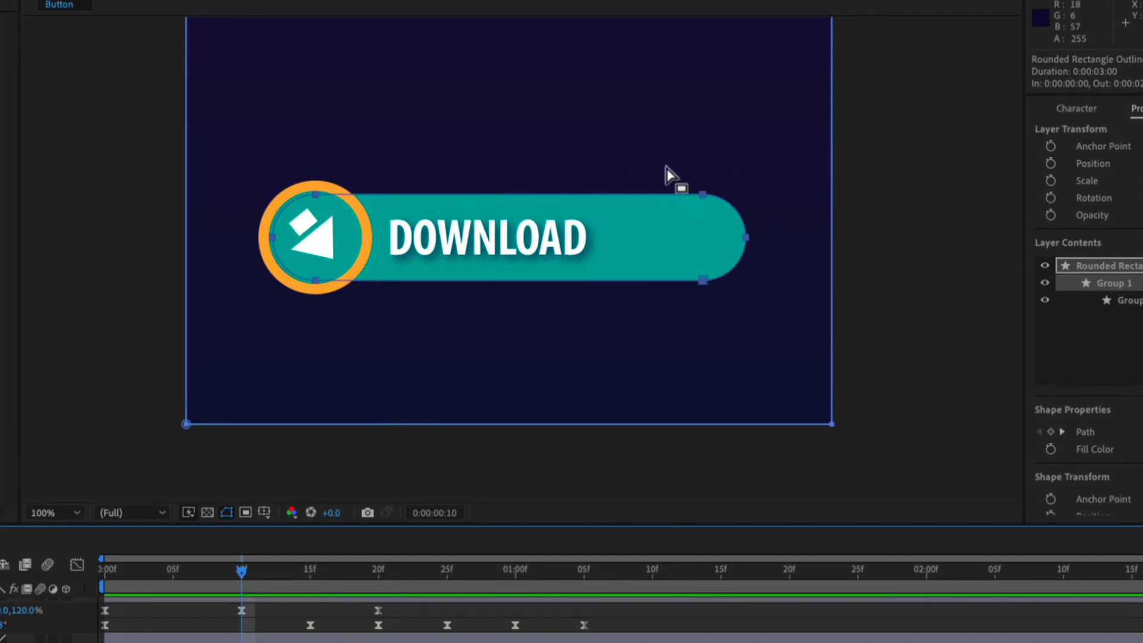
{"action": "left_click_drag", "start_coordinate": [665, 164], "coordinate": [756, 324]}
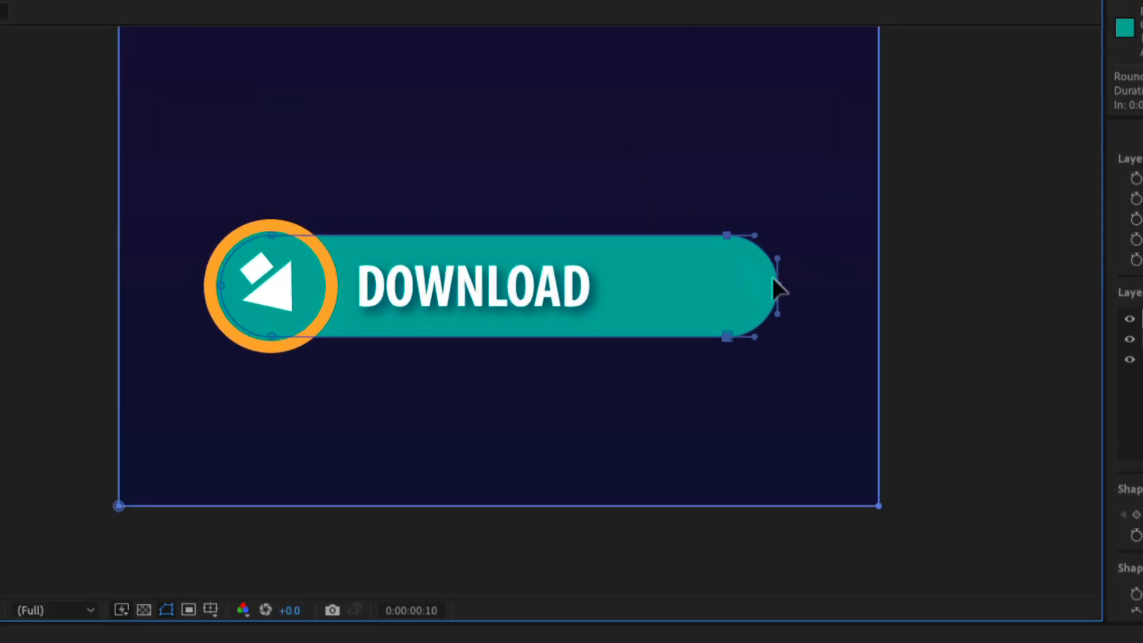
{"action": "left_click_drag", "start_coordinate": [778, 284], "coordinate": [324, 293]}
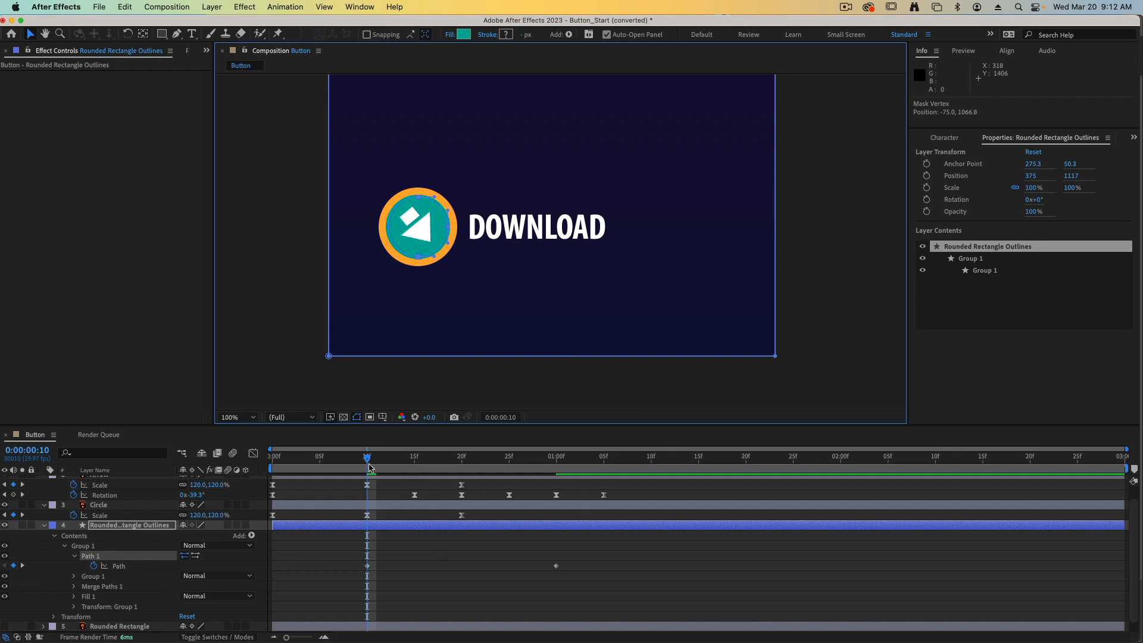
{"action": "key", "text": "space"}
{"action": "key", "text": "space"}
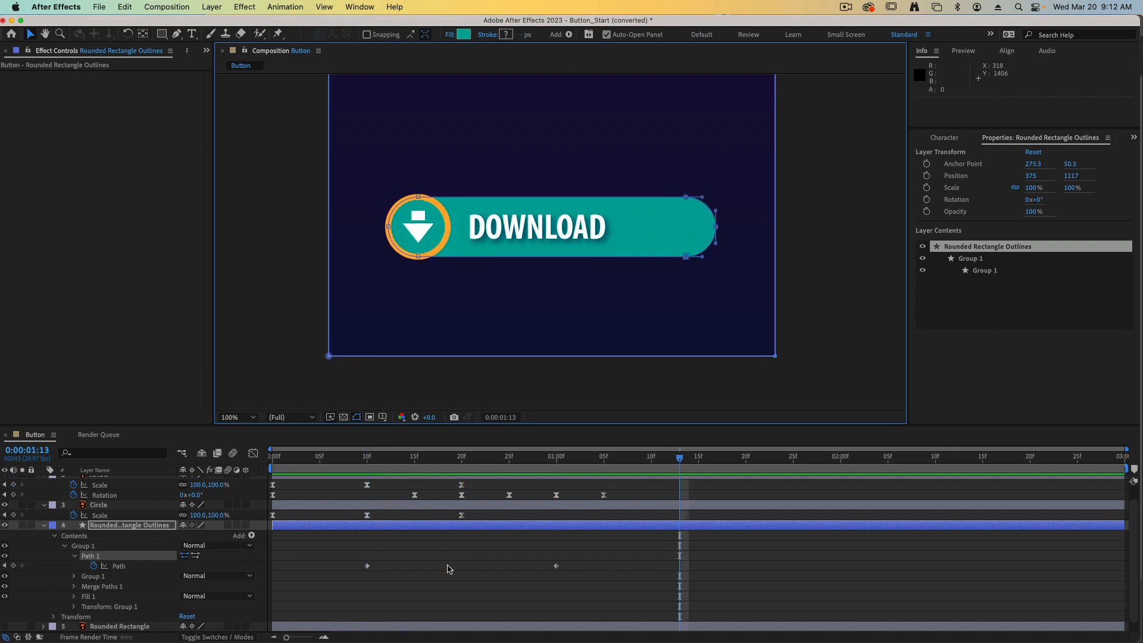
Apply Easy Ease to both Path keyframes and collapse the Rounded Rectangle Outlines, Circle and Arrow layers.
{"action": "mouse_move", "coordinate": [589, 631]}
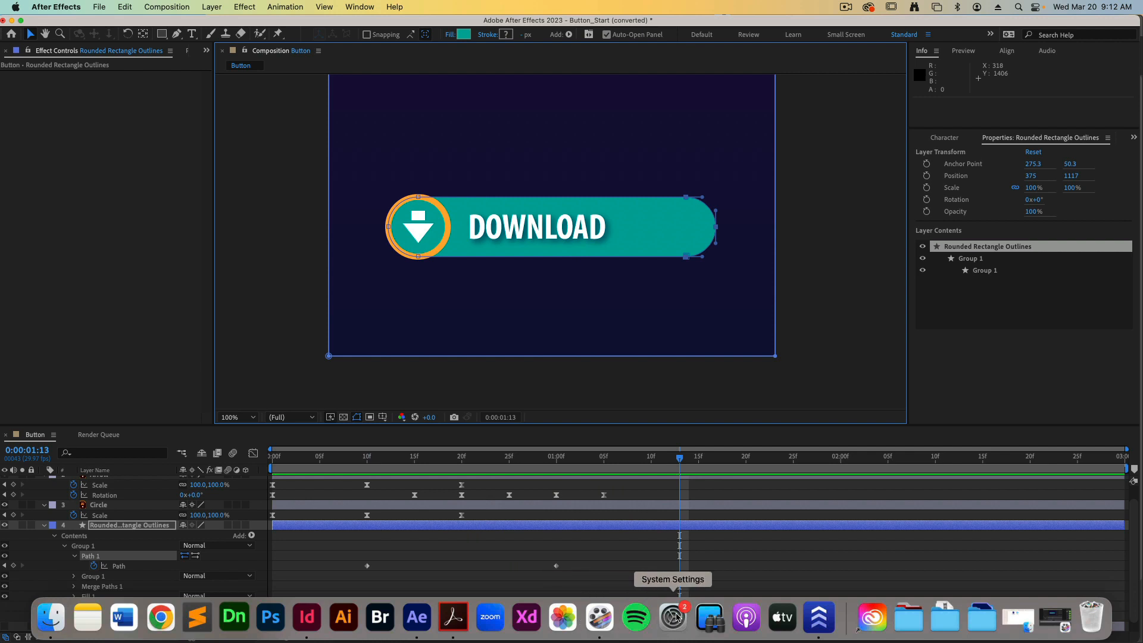
{"action": "left_click_drag", "start_coordinate": [577, 560], "coordinate": [344, 598]}
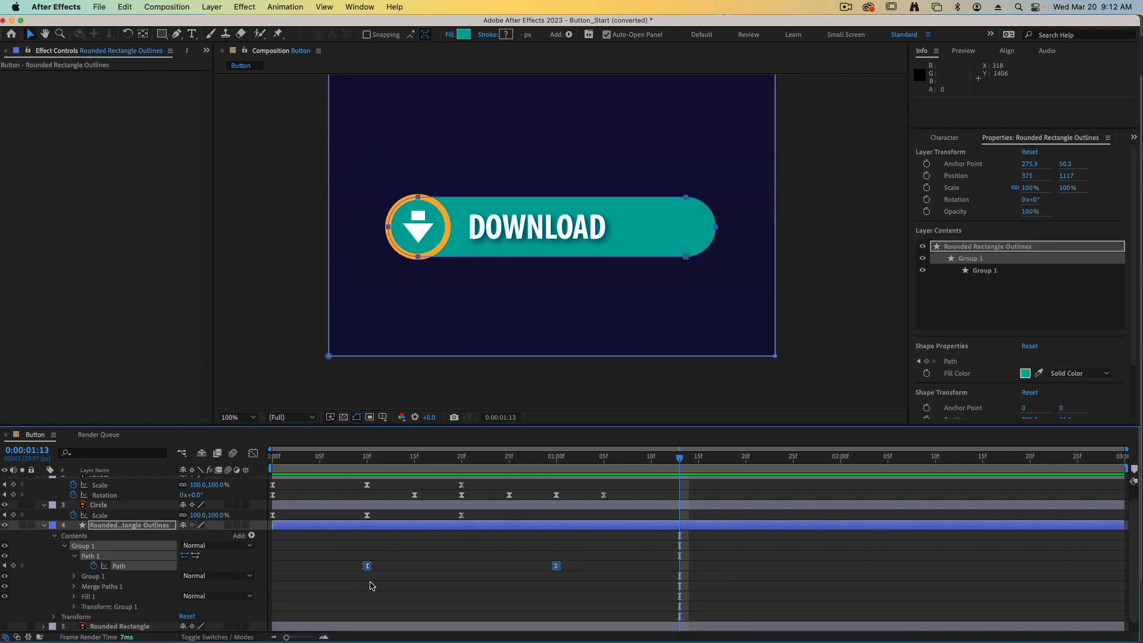
{"action": "key", "text": "F9"}
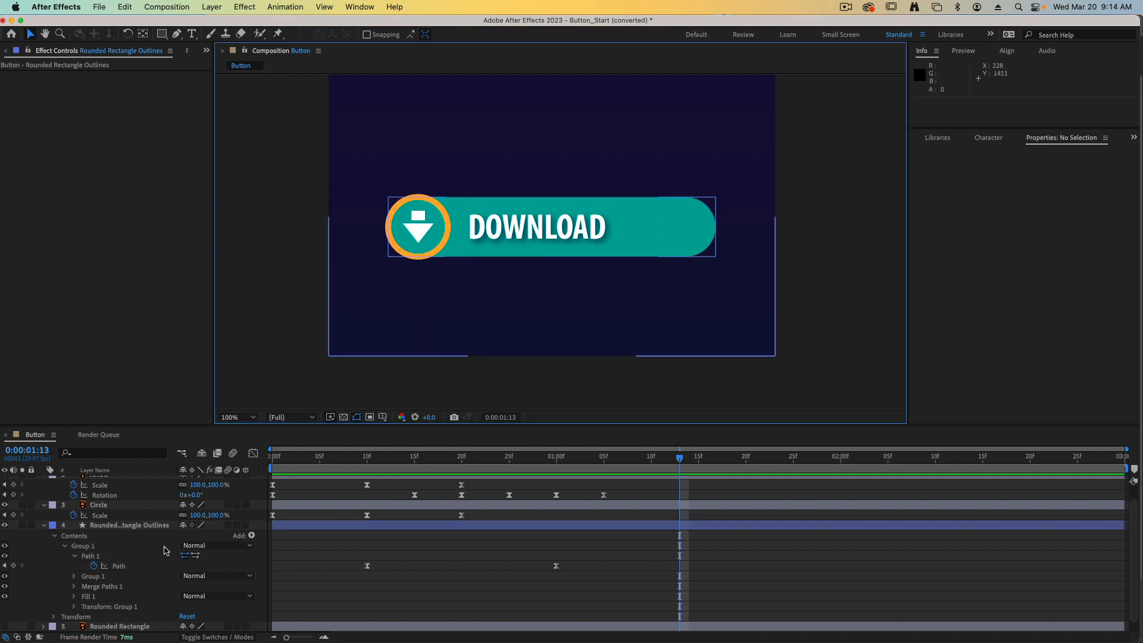
{"action": "left_click", "coordinate": [45, 526]}
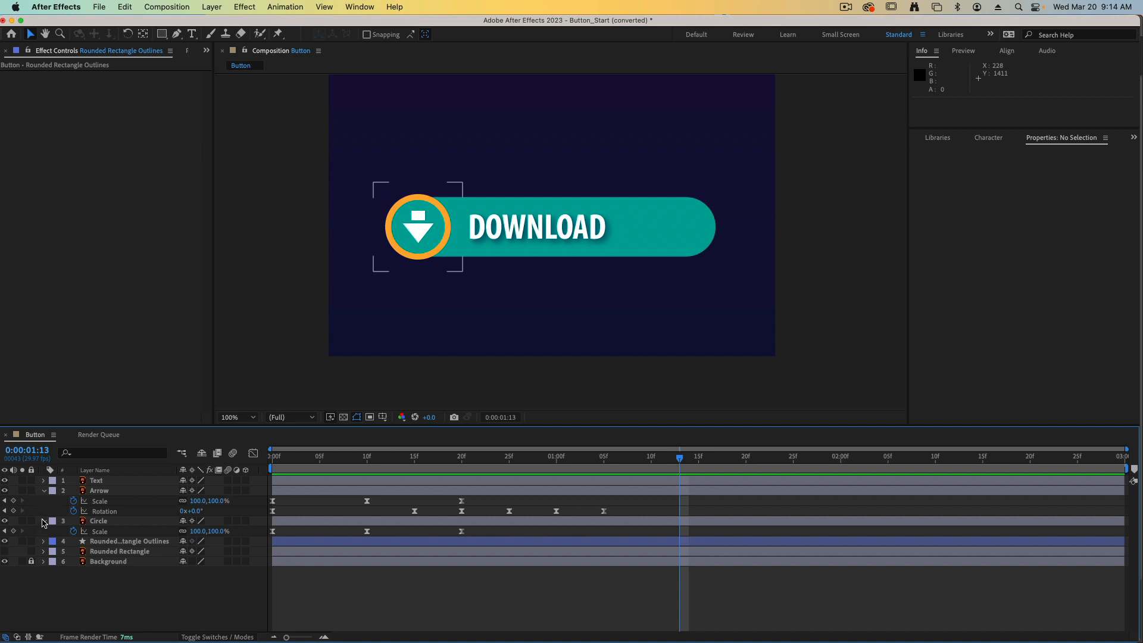
{"action": "left_click", "coordinate": [44, 521]}
{"action": "left_click", "coordinate": [44, 491]}
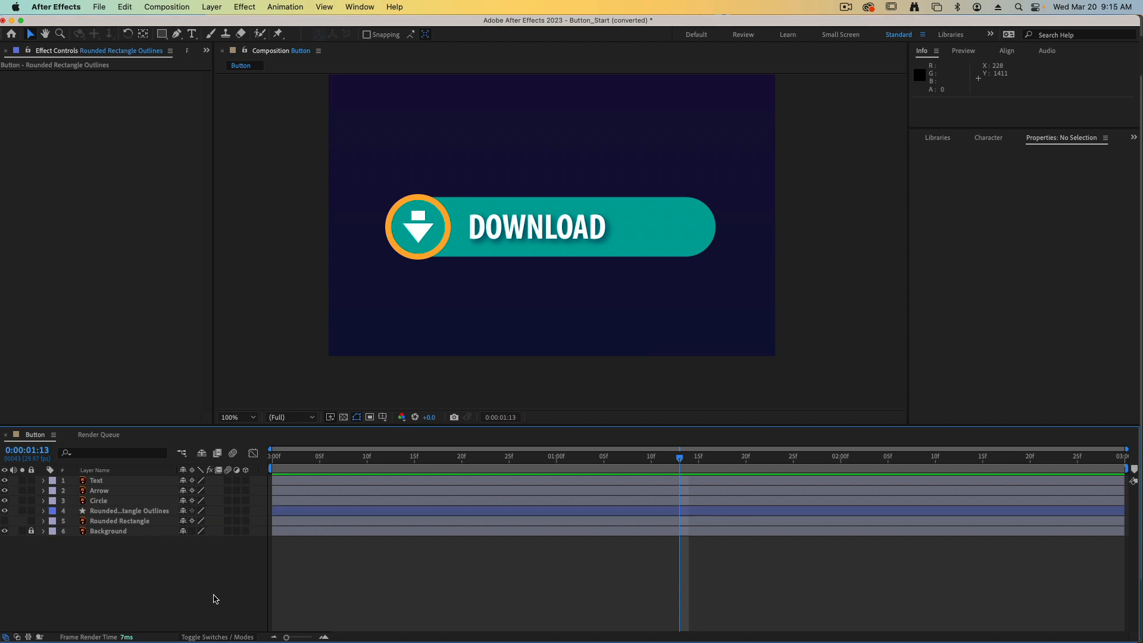
Keyframe the Text layer's position at frame 20, and at frame 10 set its vertical position to 1209.
{"action": "left_click", "coordinate": [110, 482]}
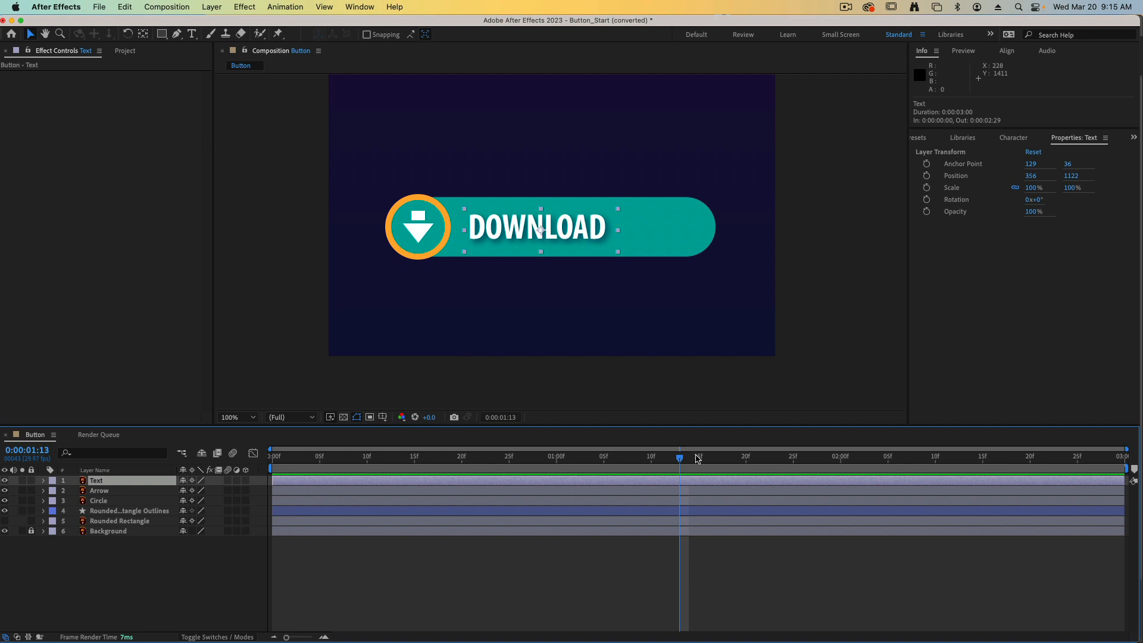
{"action": "left_click_drag", "start_coordinate": [681, 461], "coordinate": [457, 468]}
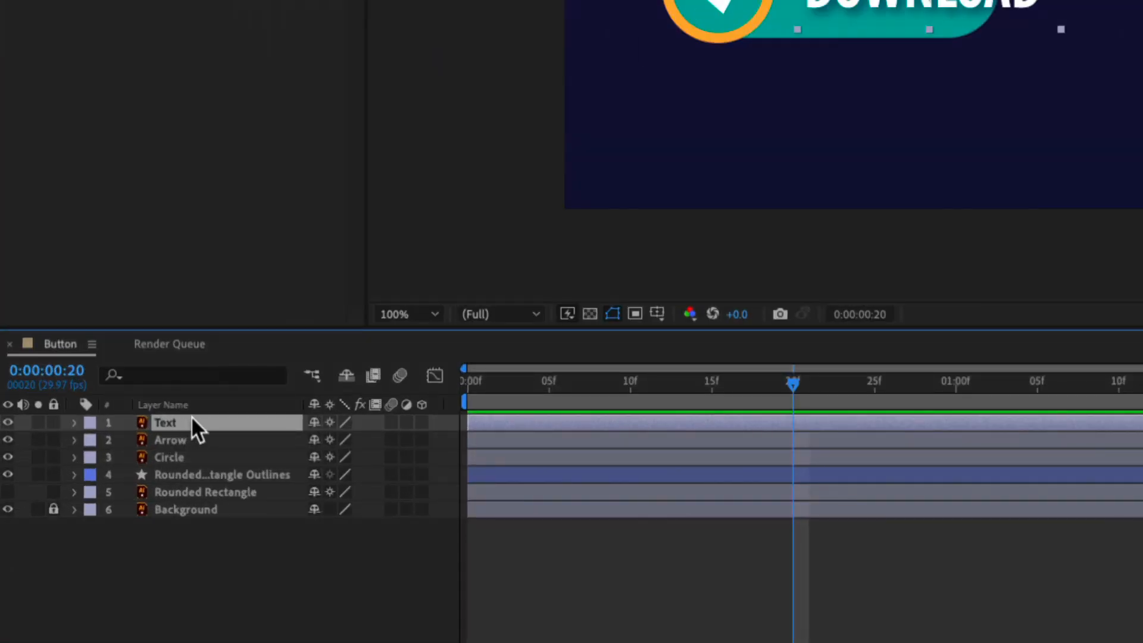
{"action": "key", "text": "p"}
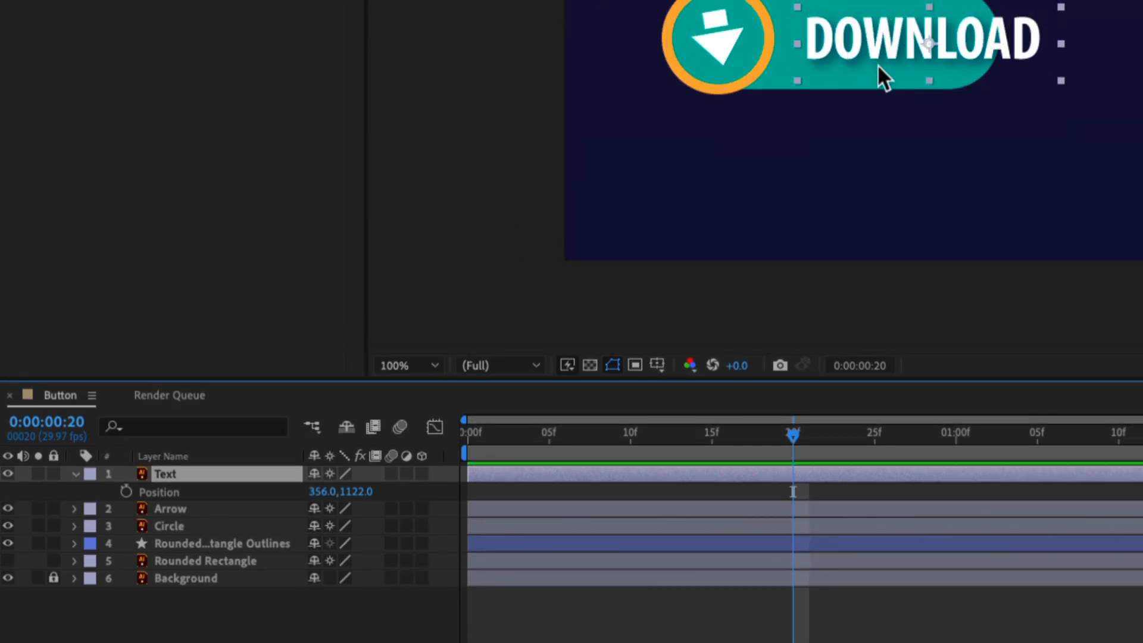
{"action": "left_click", "coordinate": [125, 491]}
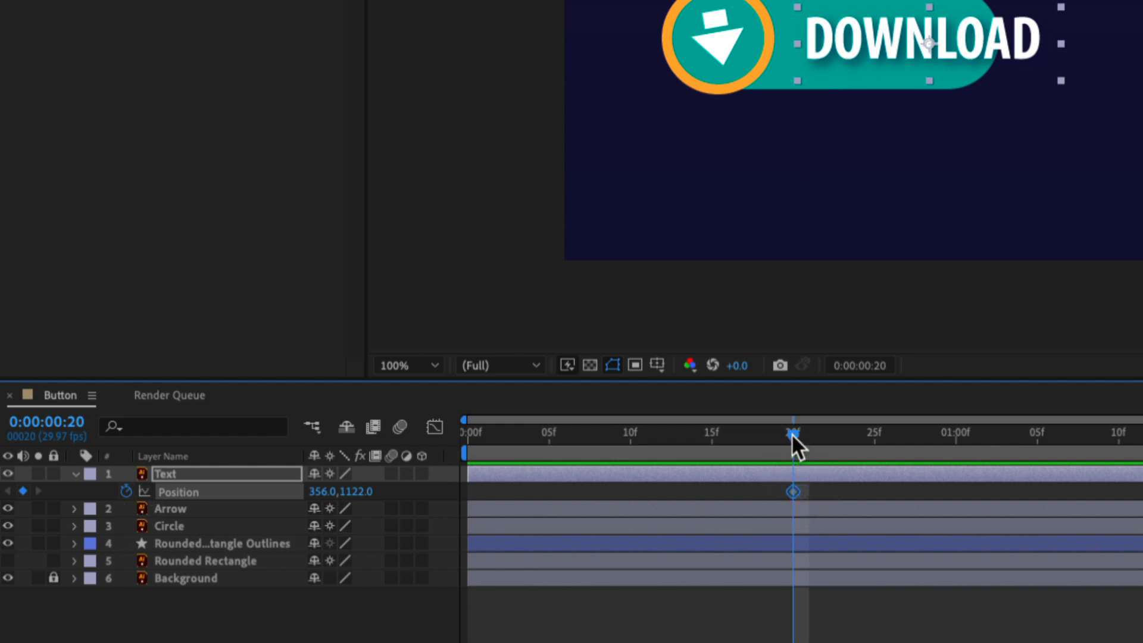
{"action": "left_click_drag", "start_coordinate": [792, 433], "coordinate": [637, 438]}
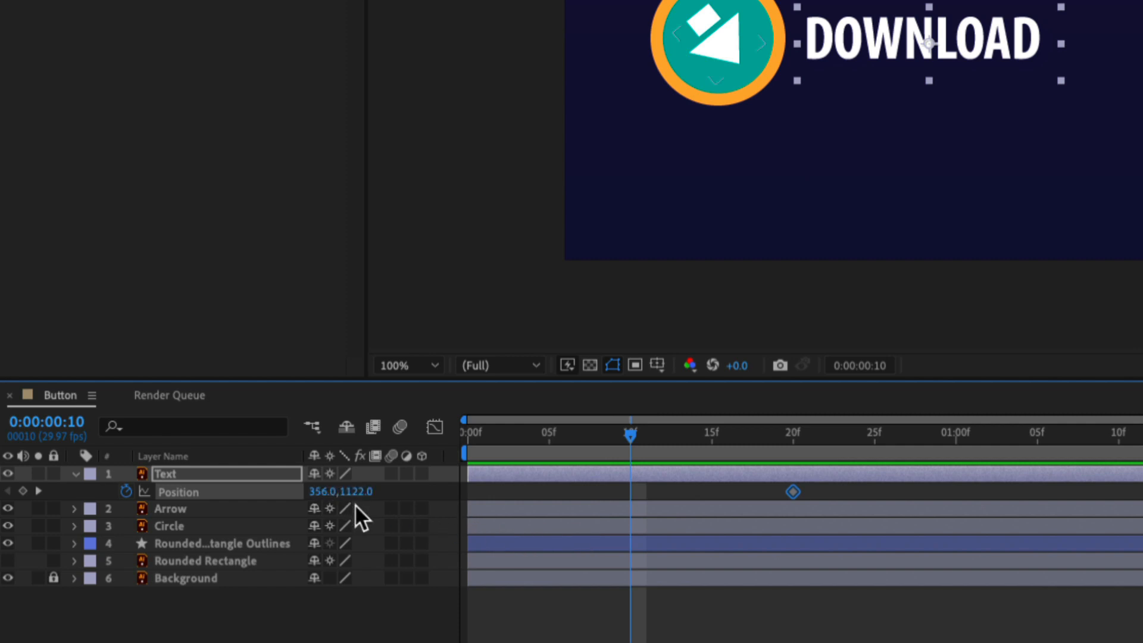
{"action": "left_click_drag", "start_coordinate": [359, 497], "coordinate": [445, 494]}
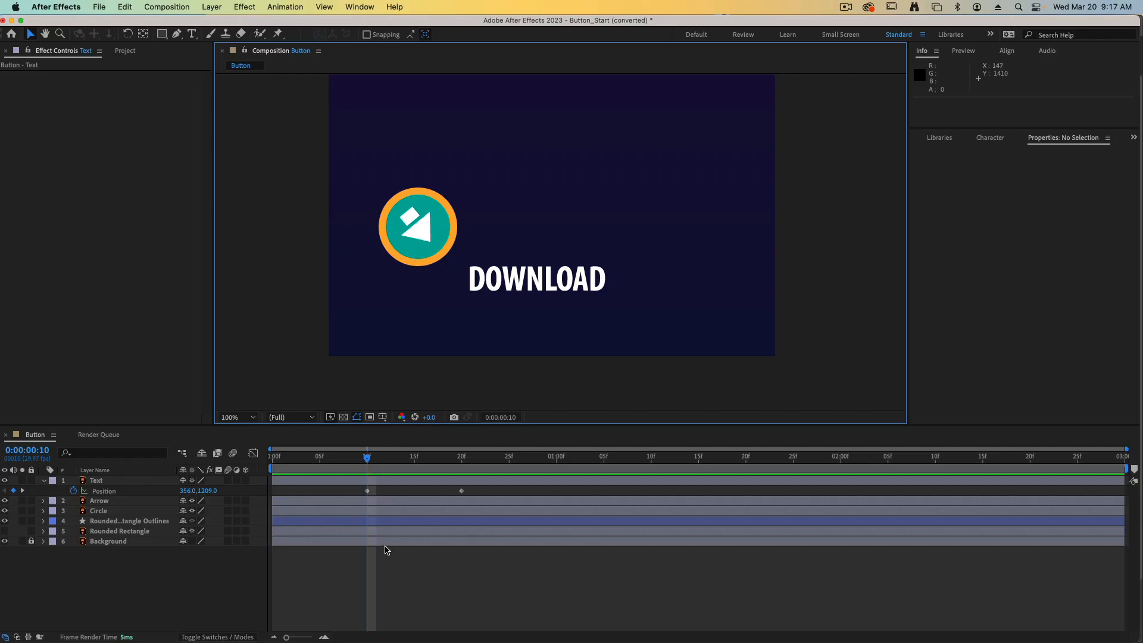
Apply Easy Ease to both of the Text layer's Position keyframes and preview the animation.
{"action": "left_click_drag", "start_coordinate": [801, 489], "coordinate": [719, 523]}
{"action": "left_click_drag", "start_coordinate": [421, 509], "coordinate": [365, 515]}
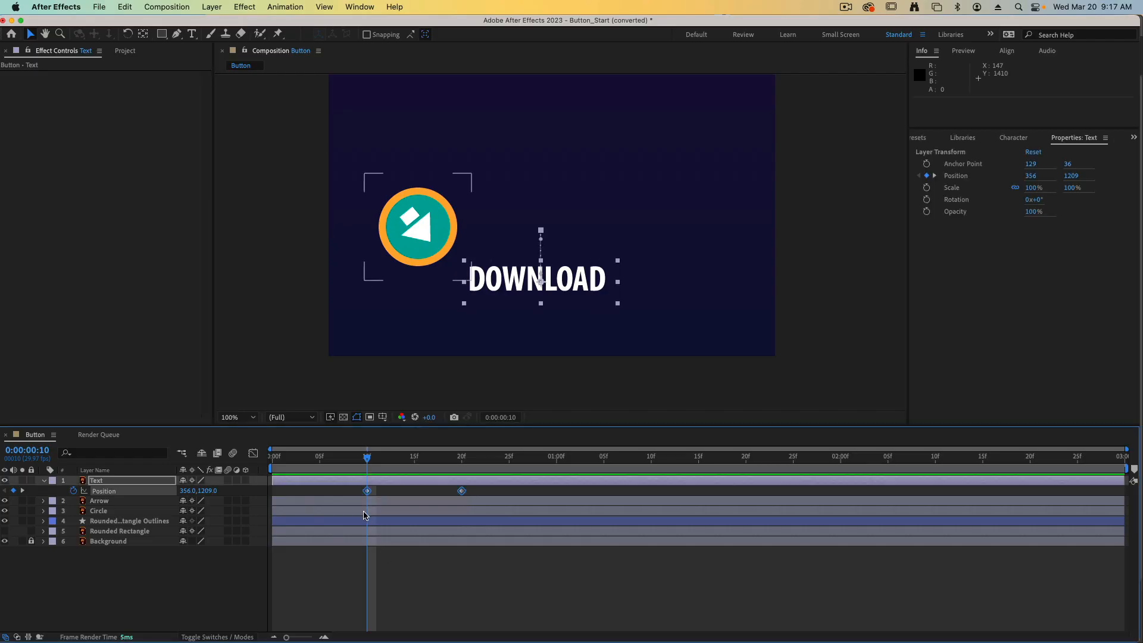
{"action": "key", "text": "F9"}
{"action": "key", "text": "space"}
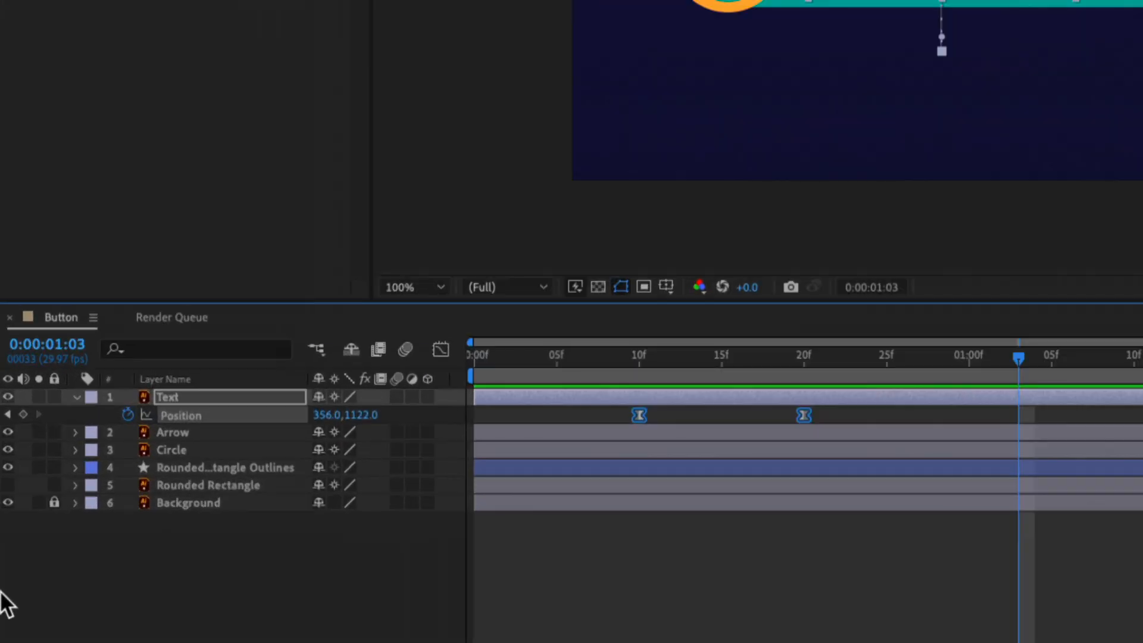
Move the original Rounded Rectangle layer above the Text layer and set it as the Text layer's track matte.
{"action": "left_click", "coordinate": [182, 485]}
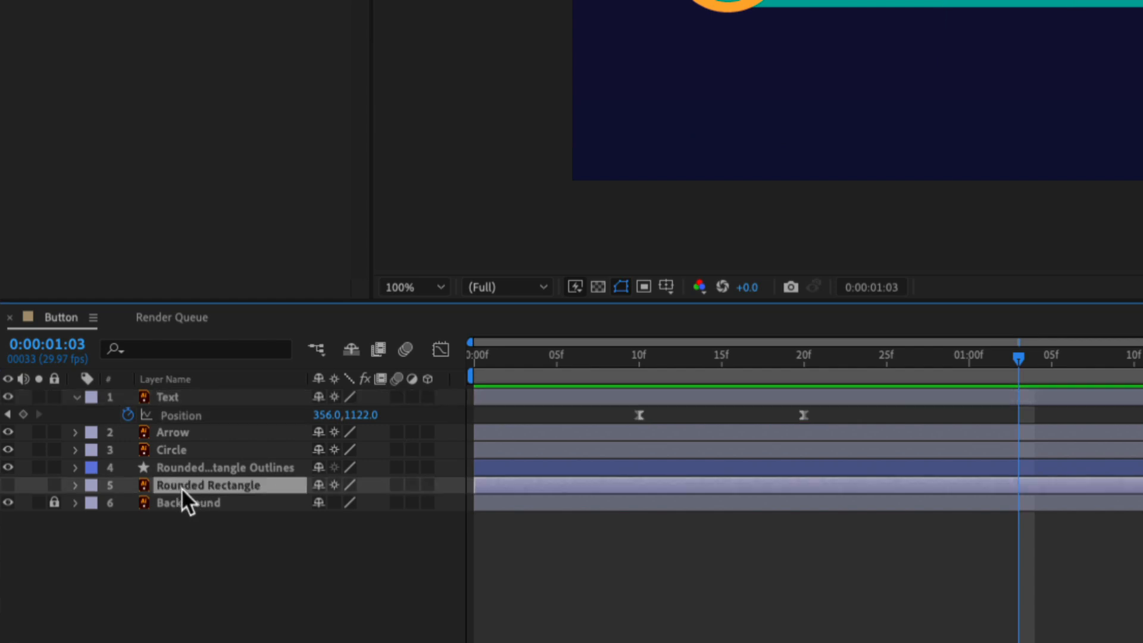
{"action": "left_click_drag", "start_coordinate": [182, 485], "coordinate": [175, 390]}
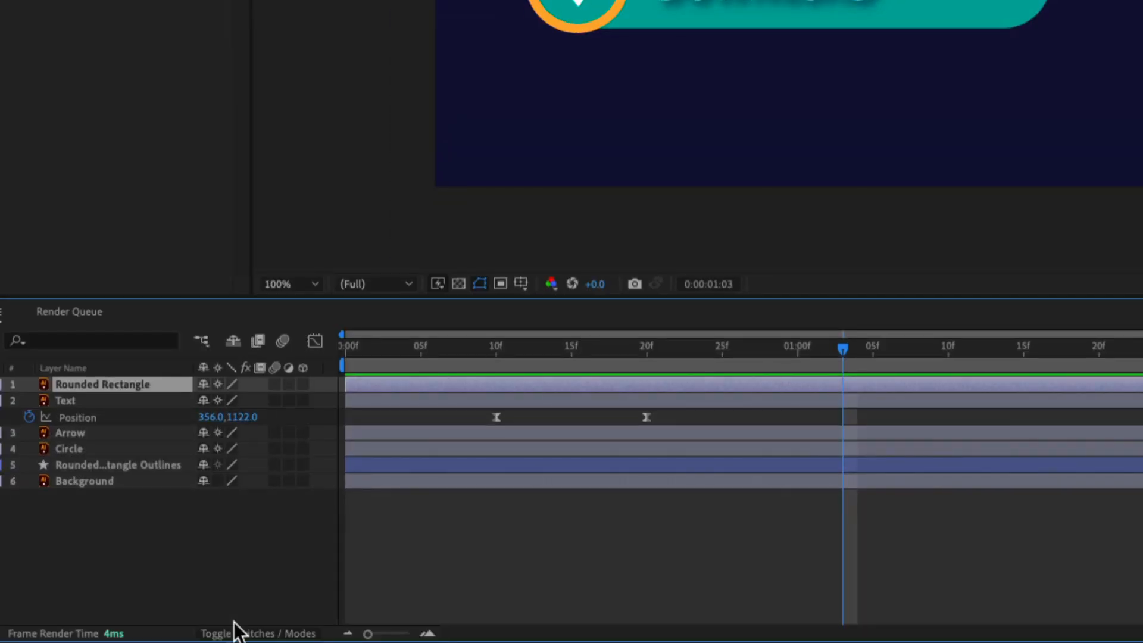
{"action": "left_click", "coordinate": [236, 632]}
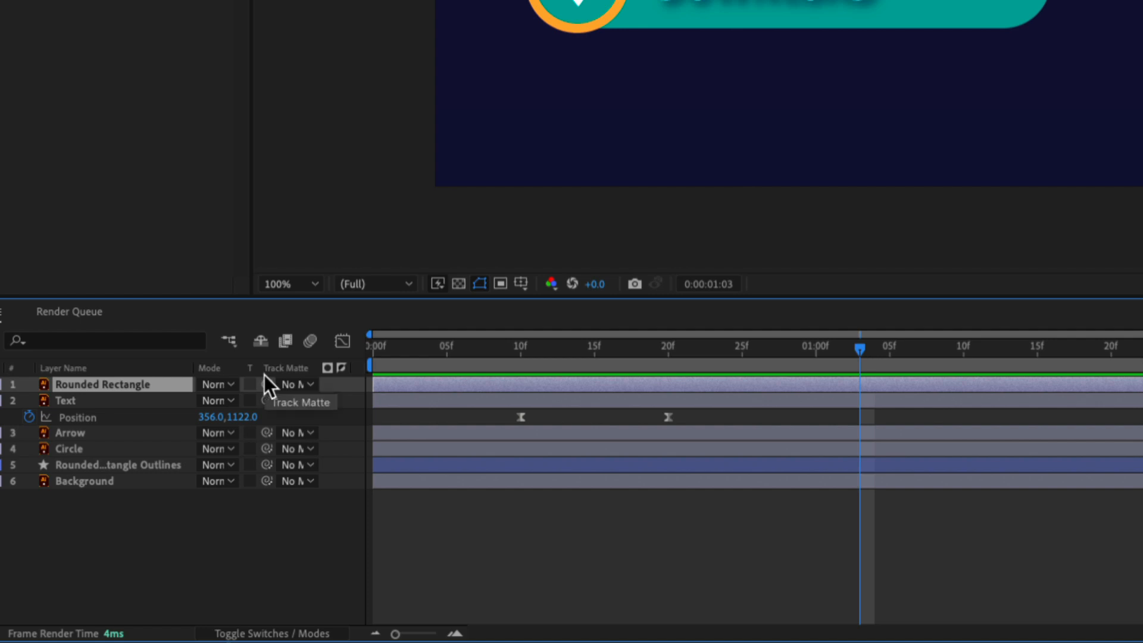
{"action": "left_click", "coordinate": [66, 402]}
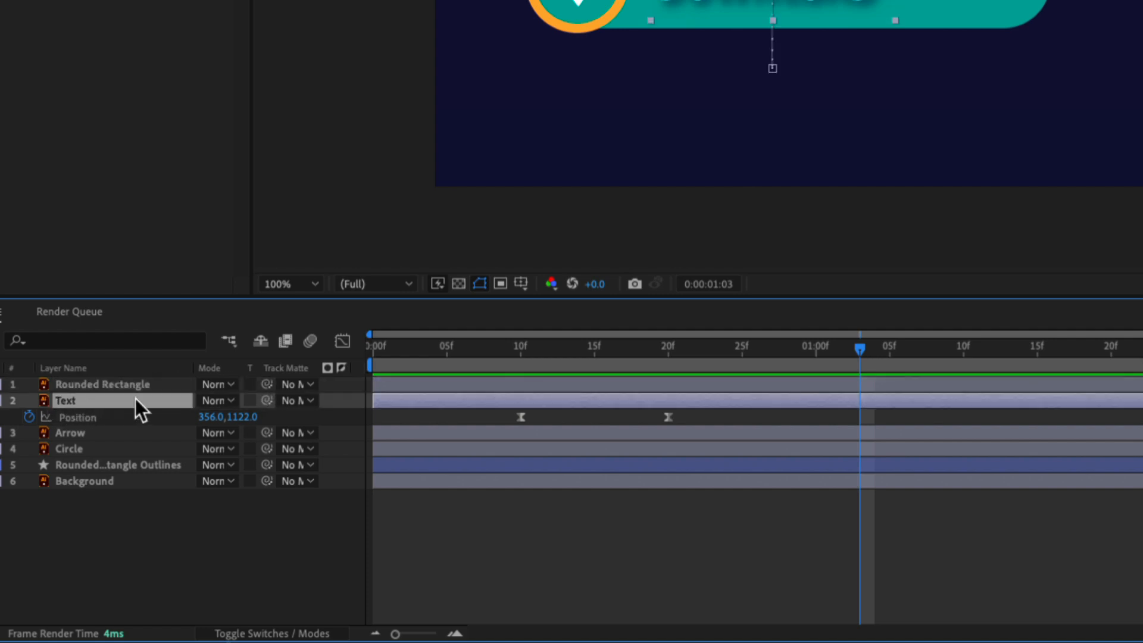
{"action": "left_click", "coordinate": [305, 400]}
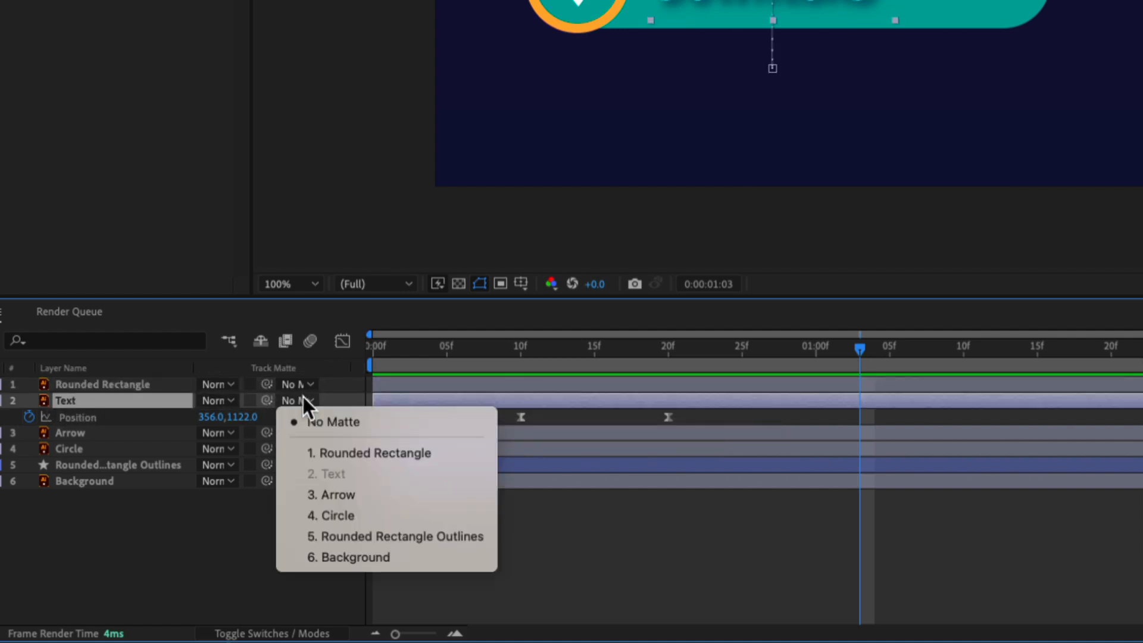
{"action": "left_click", "coordinate": [401, 451]}
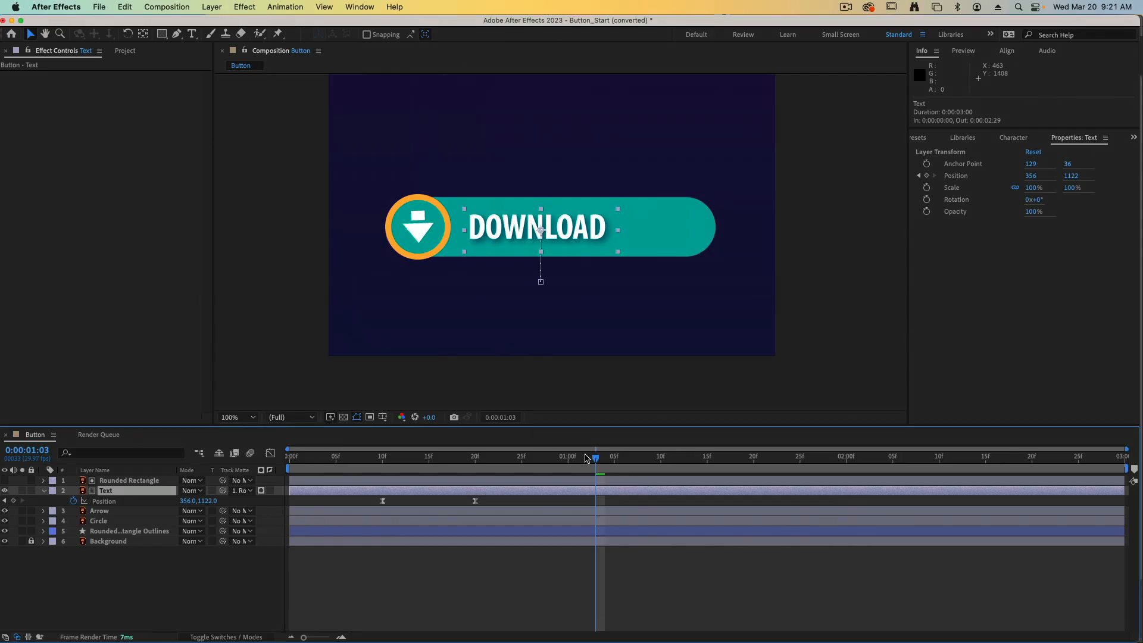
Preview the matted text animation starting from about frame 9.
{"action": "left_click_drag", "start_coordinate": [595, 457], "coordinate": [372, 476]}
{"action": "key", "text": "space"}
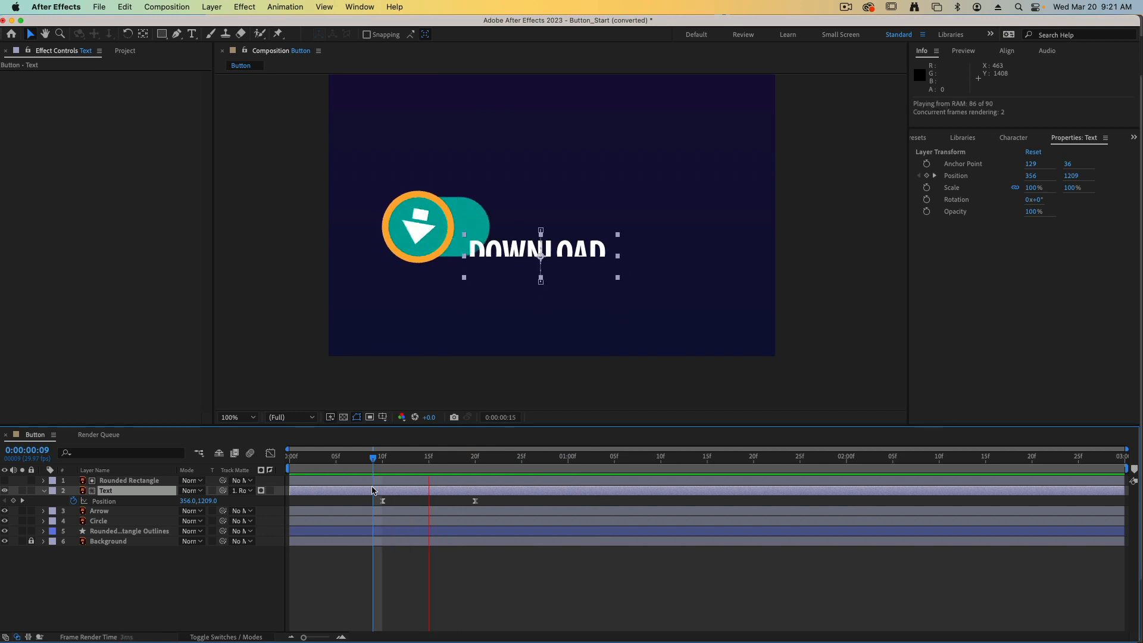
{"action": "key", "text": "space"}
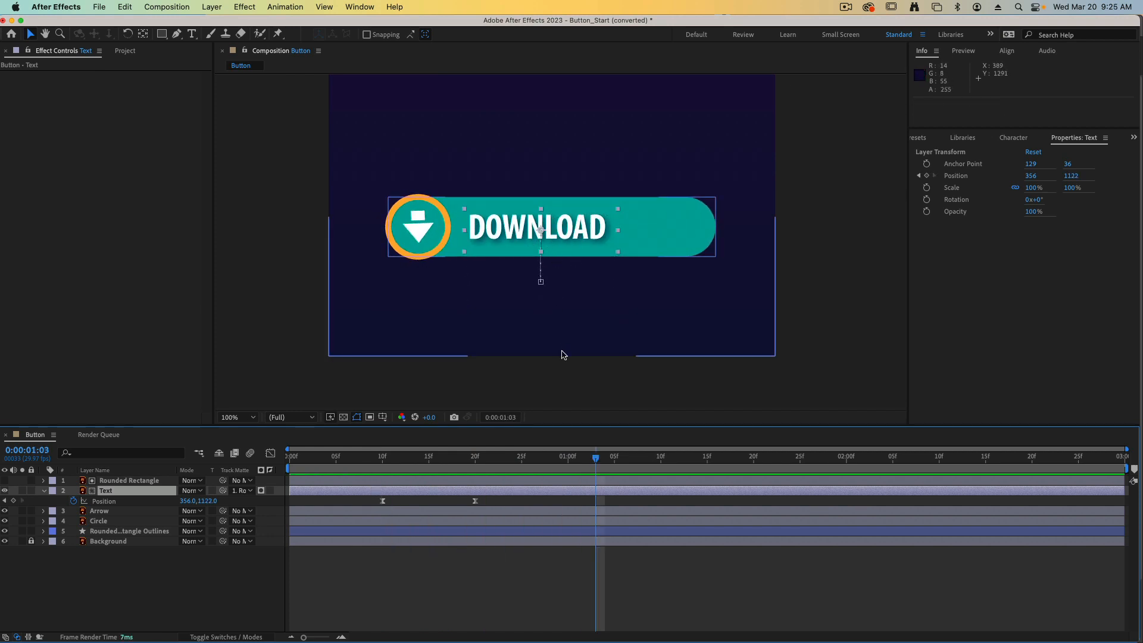
{"action": "mouse_move", "coordinate": [587, 467]}
{"action": "left_mouse_down"}
{"action": "mouse_move", "coordinate": [383, 468]}
{"action": "mouse_move", "coordinate": [588, 459]}
{"action": "left_mouse_up"}
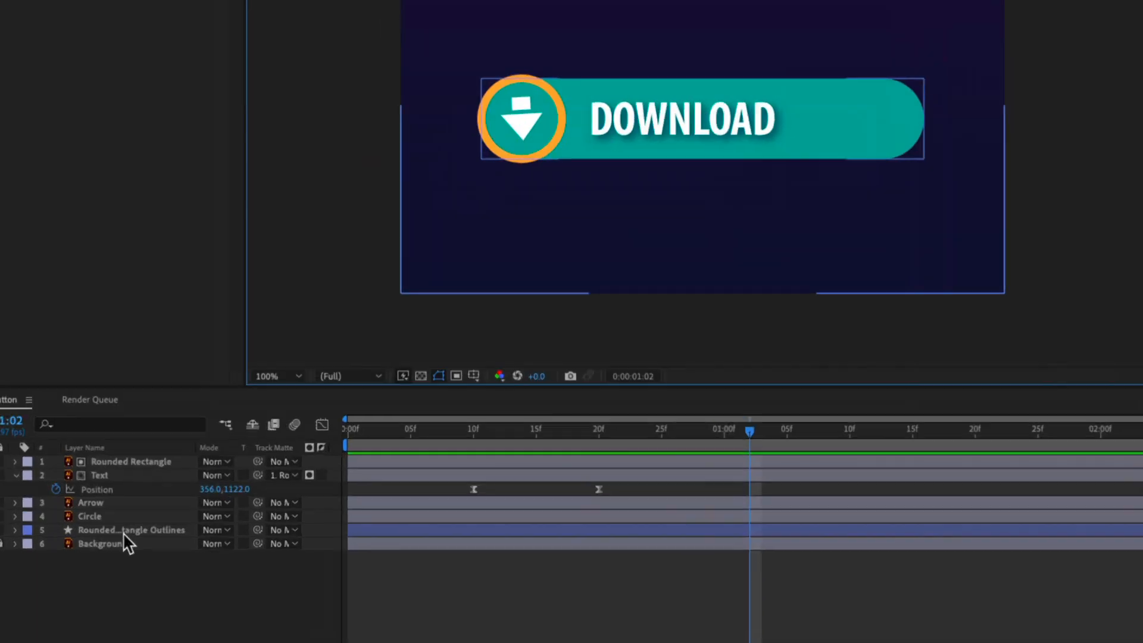
{"action": "left_click", "coordinate": [83, 490]}
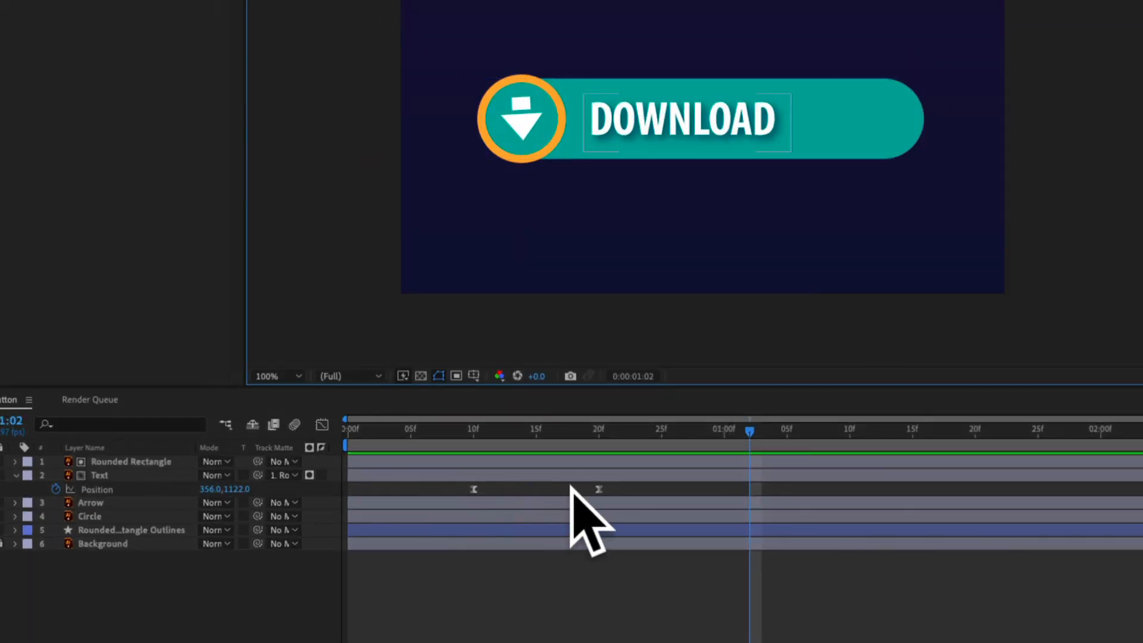
In the Text layer's Position speed graph, extend the outgoing ease handle of the frame 10 keyframe to frame 15.
{"action": "left_click_drag", "start_coordinate": [607, 483], "coordinate": [583, 493]}
{"action": "left_click_drag", "start_coordinate": [448, 499], "coordinate": [449, 498]}
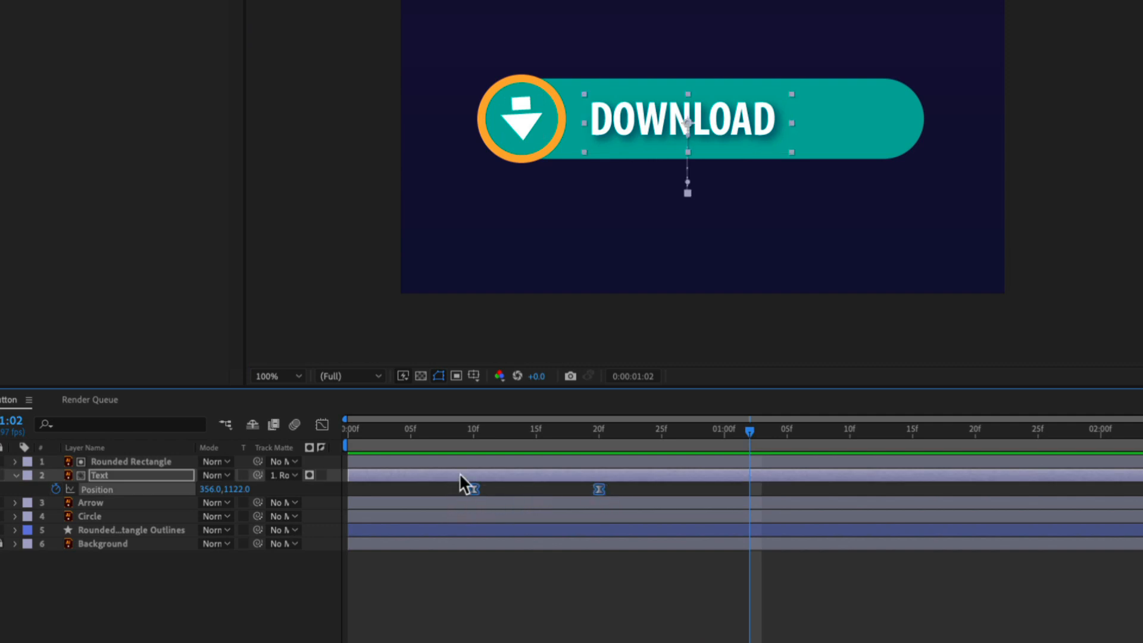
{"action": "left_click", "coordinate": [322, 425]}
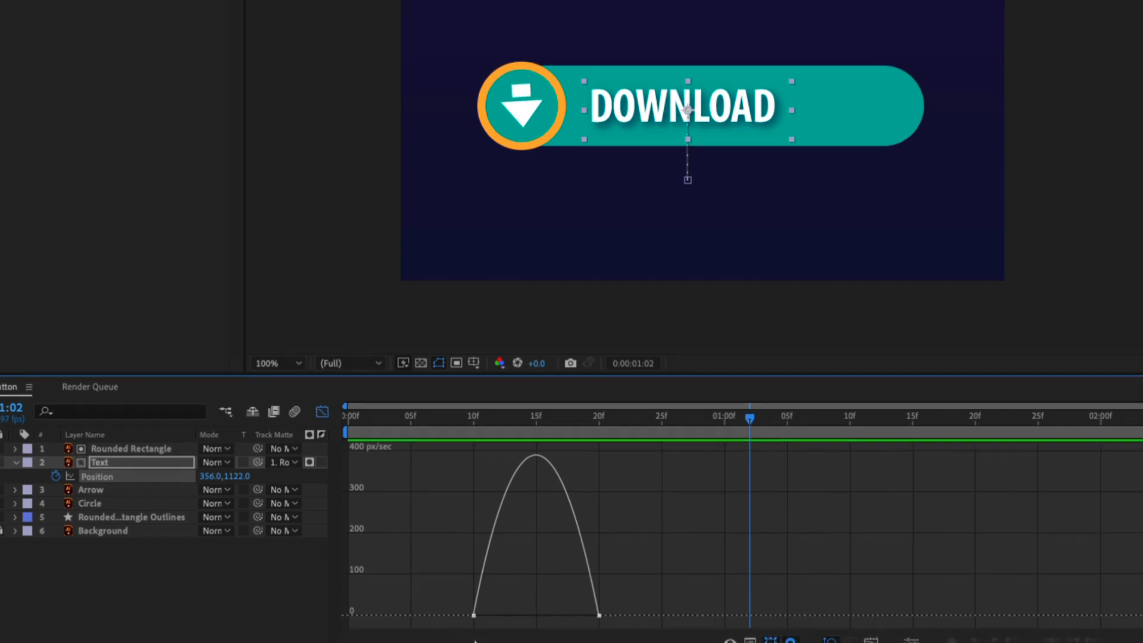
{"action": "left_click", "coordinate": [474, 628]}
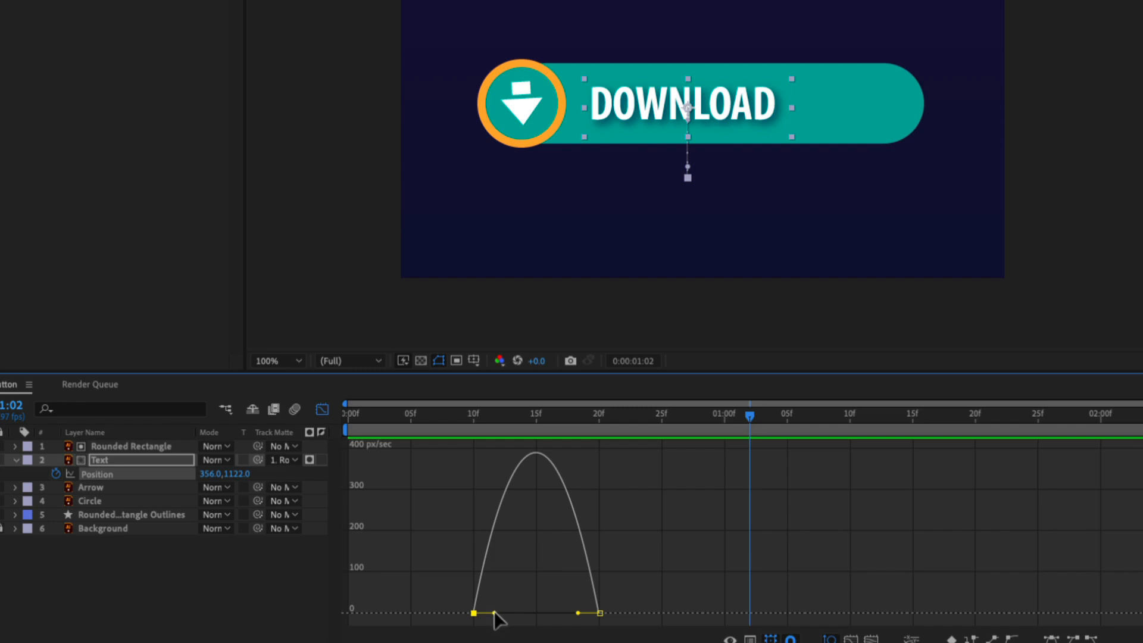
{"action": "left_click_drag", "start_coordinate": [494, 613], "coordinate": [551, 617]}
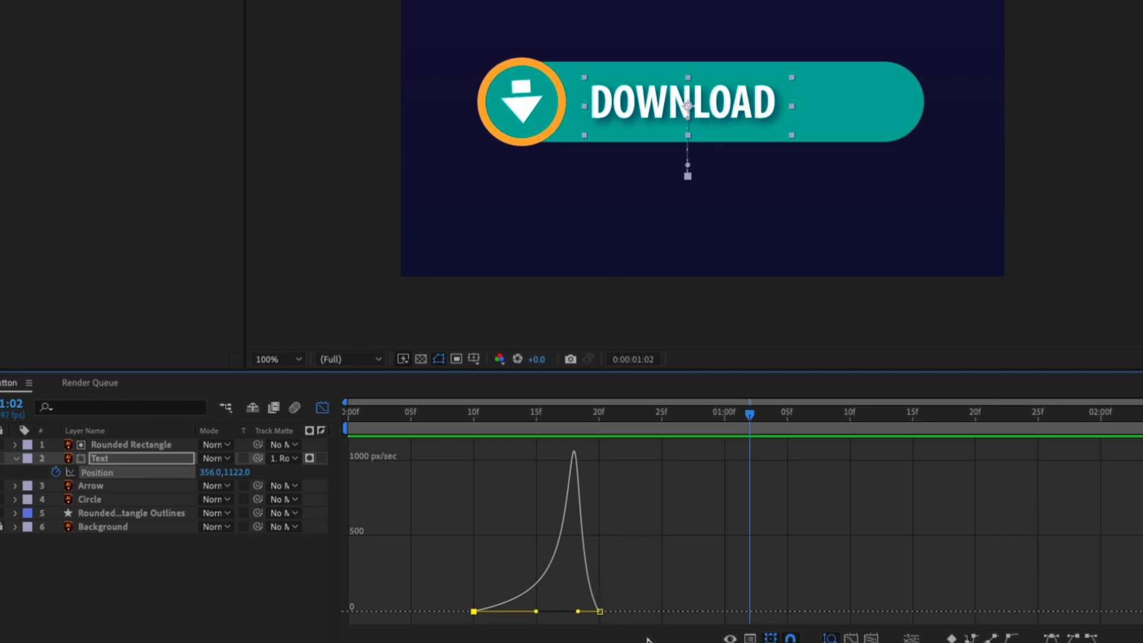
Preview the retimed text reveal, starting before frame 10, and collapse the Text layer's properties.
{"action": "left_click_drag", "start_coordinate": [511, 420], "coordinate": [412, 420]}
{"action": "key", "text": "space"}
{"action": "key", "text": "space"}
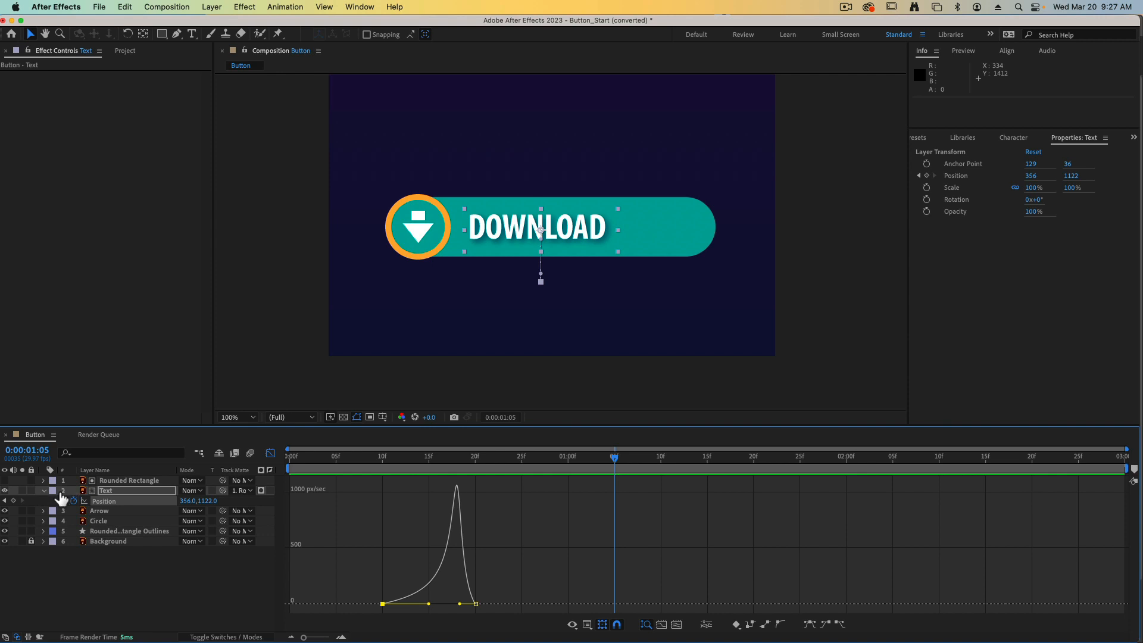
{"action": "left_click", "coordinate": [44, 490]}
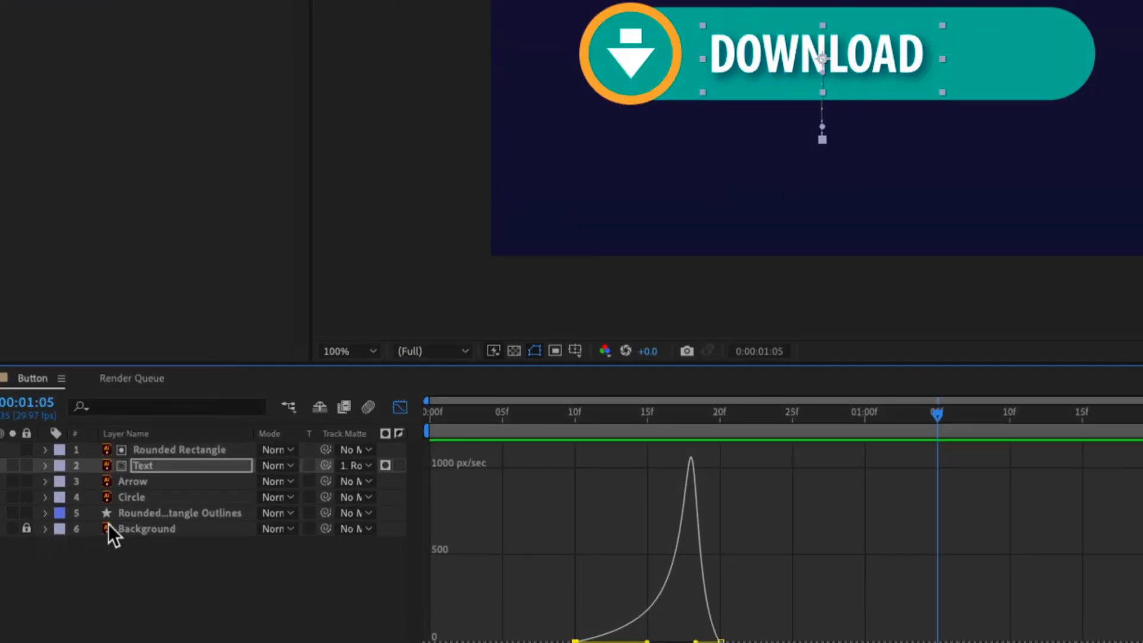
In the Rounded Rectangle Outlines layer's Path speed graph, extend the incoming ease handle of the 1-second keyframe back to frame 20.
{"action": "left_click", "coordinate": [120, 515]}
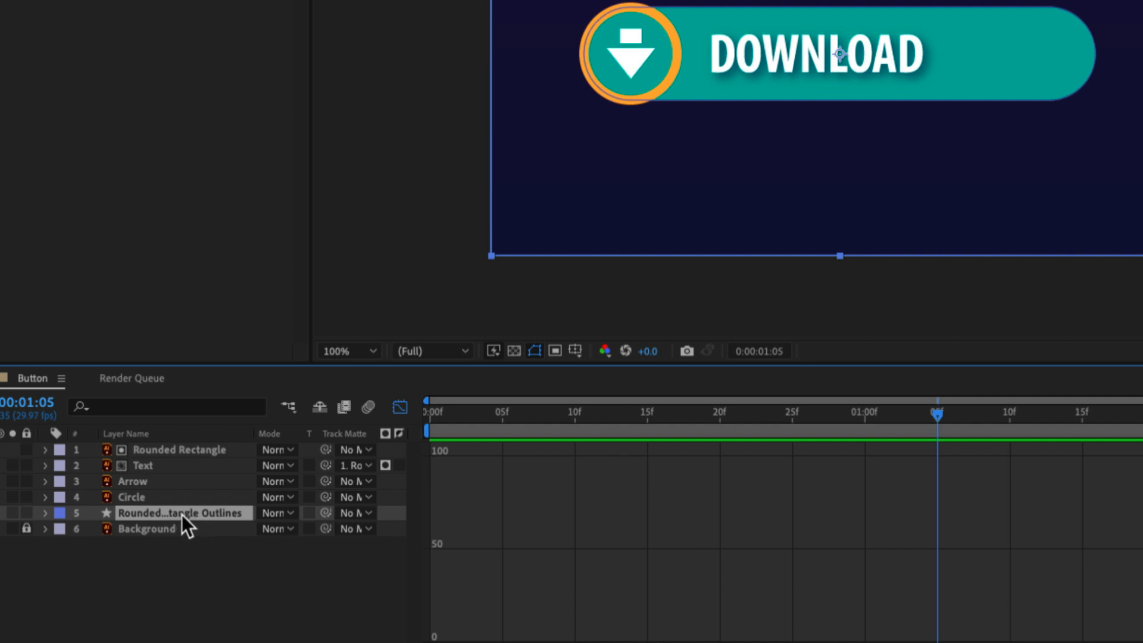
{"action": "key", "text": "u"}
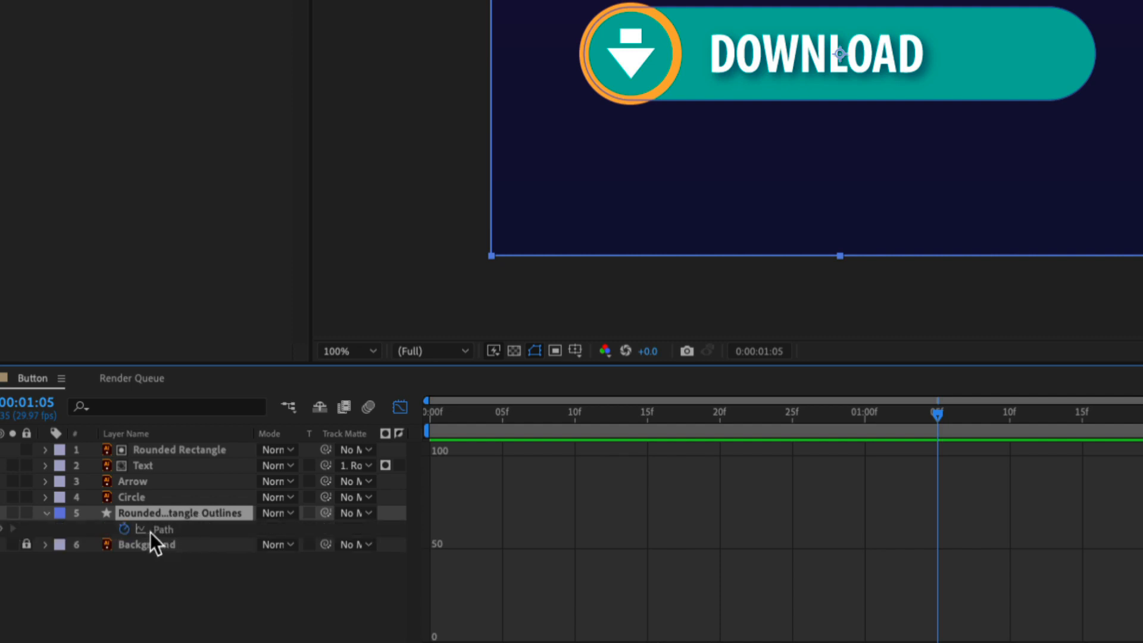
{"action": "left_click", "coordinate": [164, 530]}
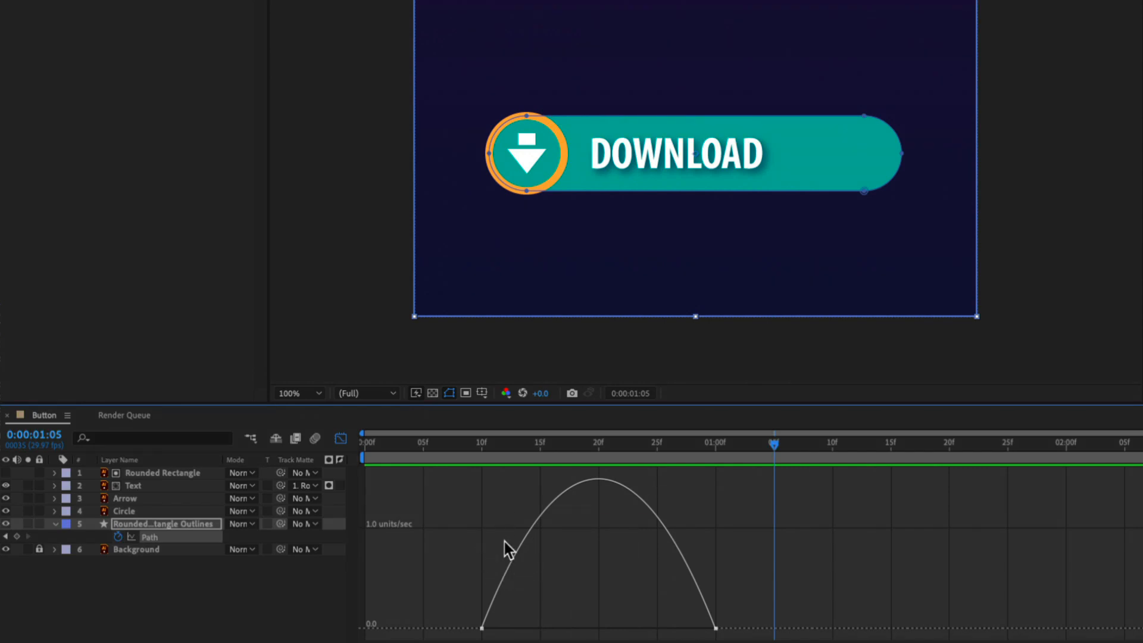
{"action": "left_click", "coordinate": [716, 621]}
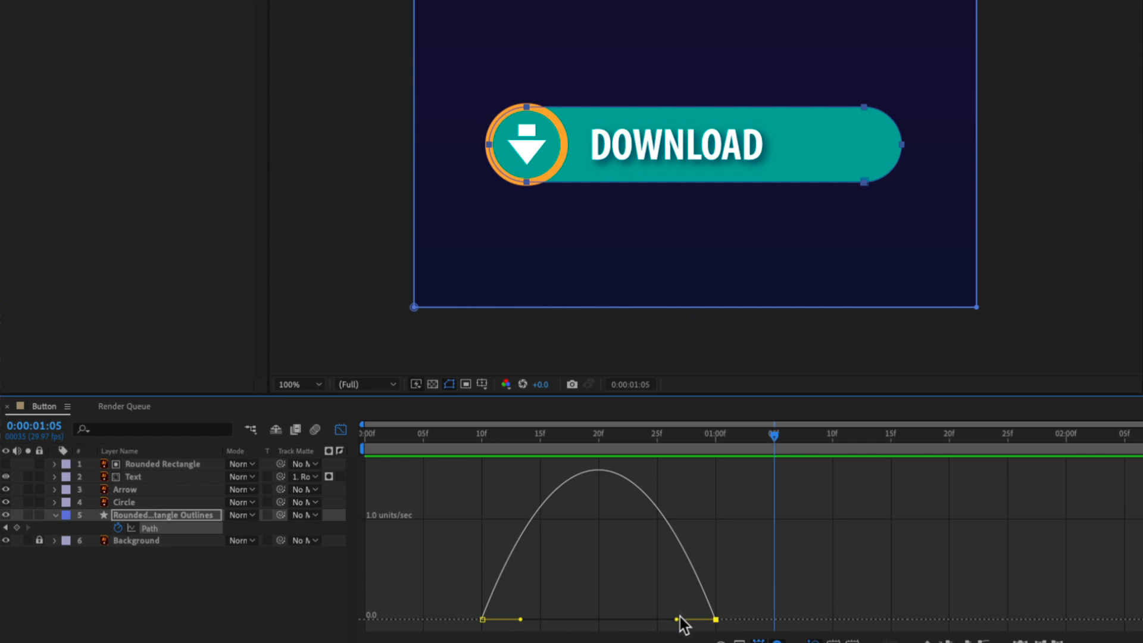
{"action": "left_click_drag", "start_coordinate": [677, 619], "coordinate": [599, 620]}
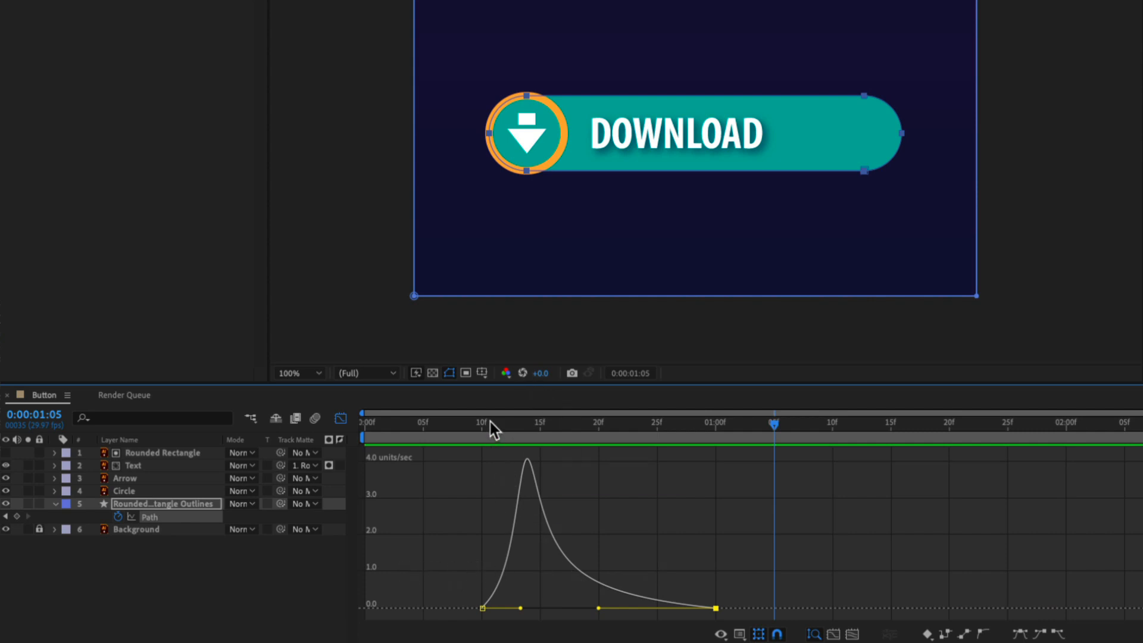
Preview the rounded rectangle's growth twice, starting around frames 7 and 8, and collapse the Rounded Rectangle Outlines layer.
{"action": "left_click_drag", "start_coordinate": [491, 423], "coordinate": [447, 423]}
{"action": "key", "text": "space"}
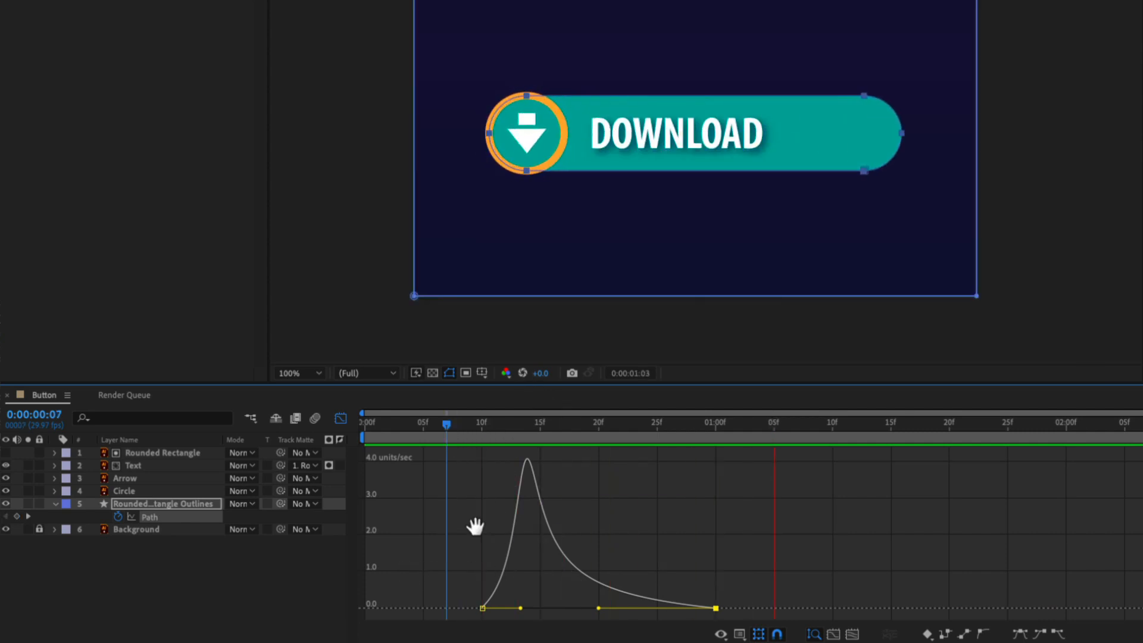
{"action": "key", "text": "space"}
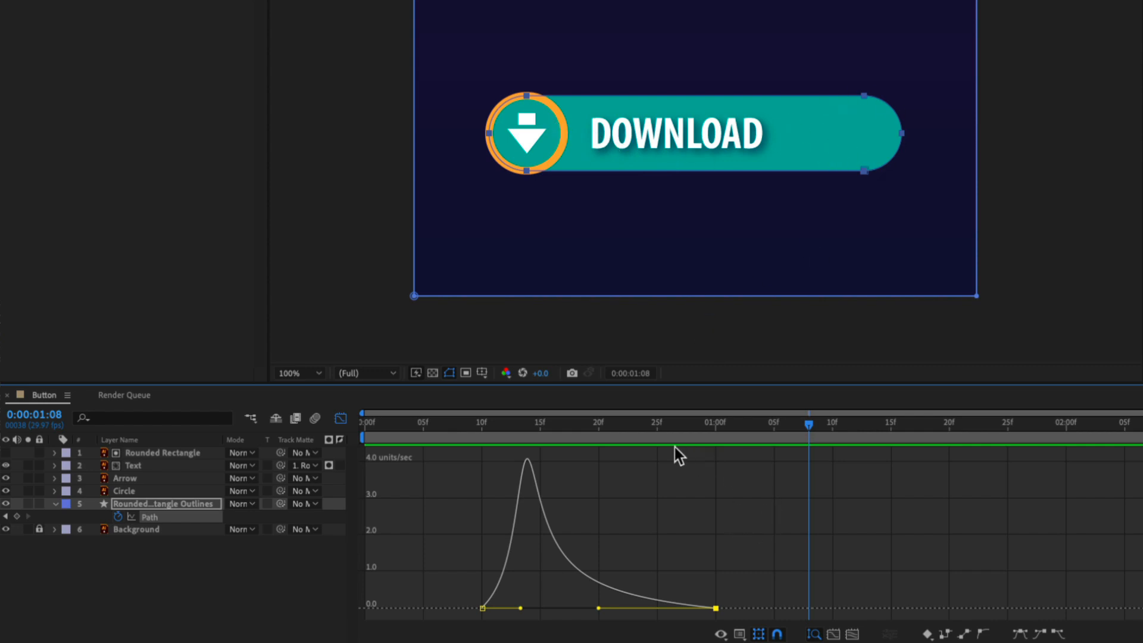
{"action": "left_click_drag", "start_coordinate": [524, 424], "coordinate": [462, 427]}
{"action": "key", "text": "space"}
{"action": "key", "text": "space"}
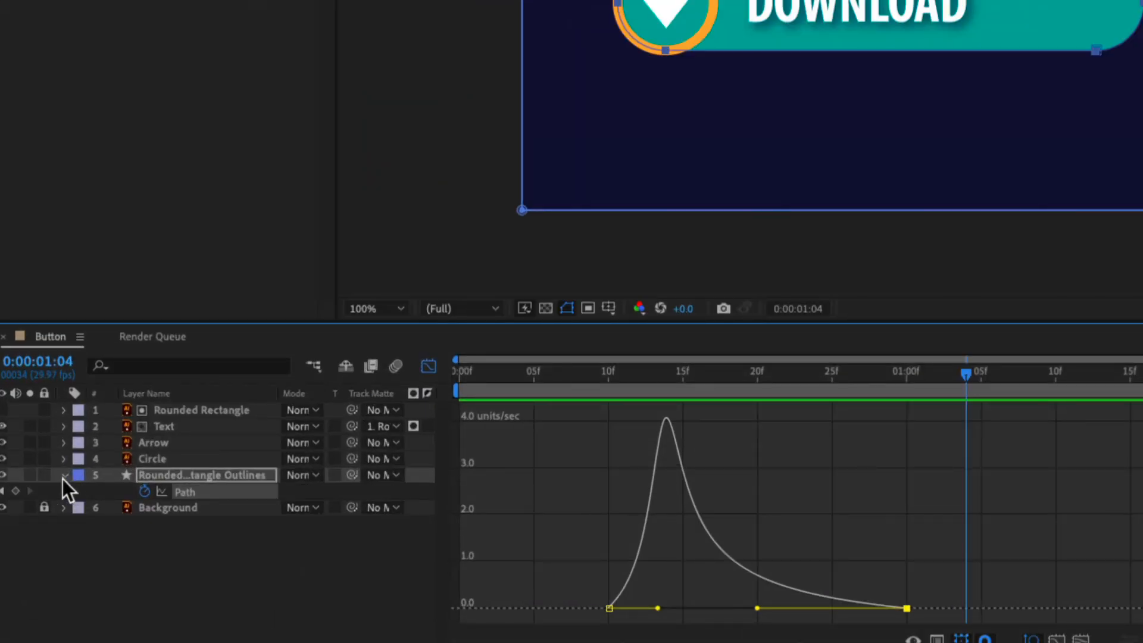
{"action": "left_click", "coordinate": [63, 475]}
In the Circle layer's Scale speed graph, extend the outgoing ease handle of the frame 0 keyframe to frame 5.
{"action": "left_click", "coordinate": [166, 459]}
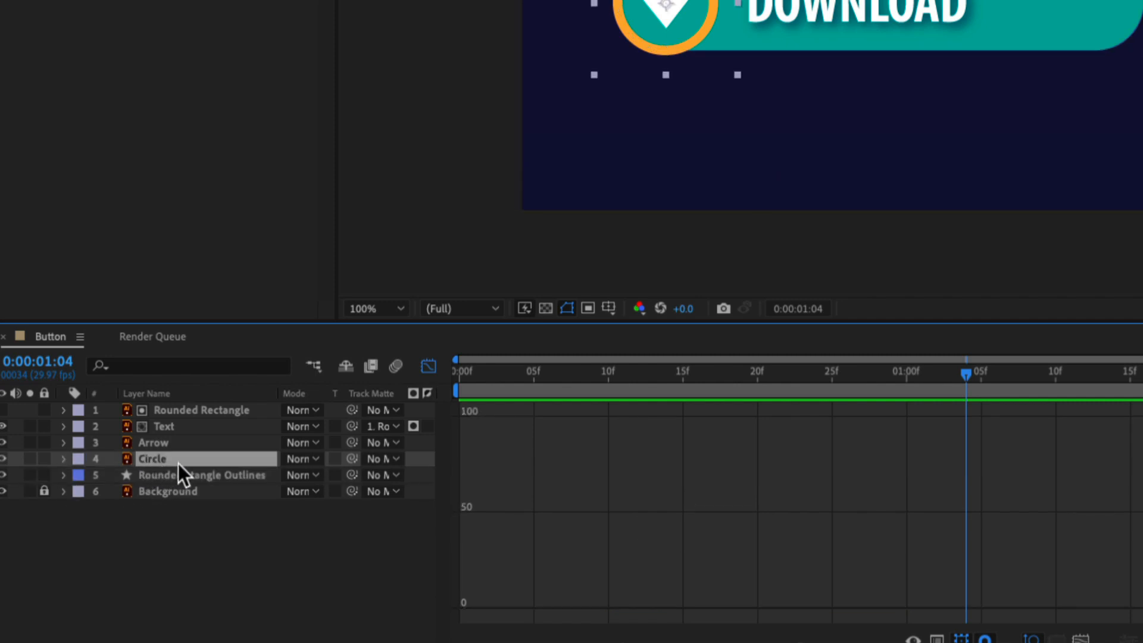
{"action": "key", "text": "s"}
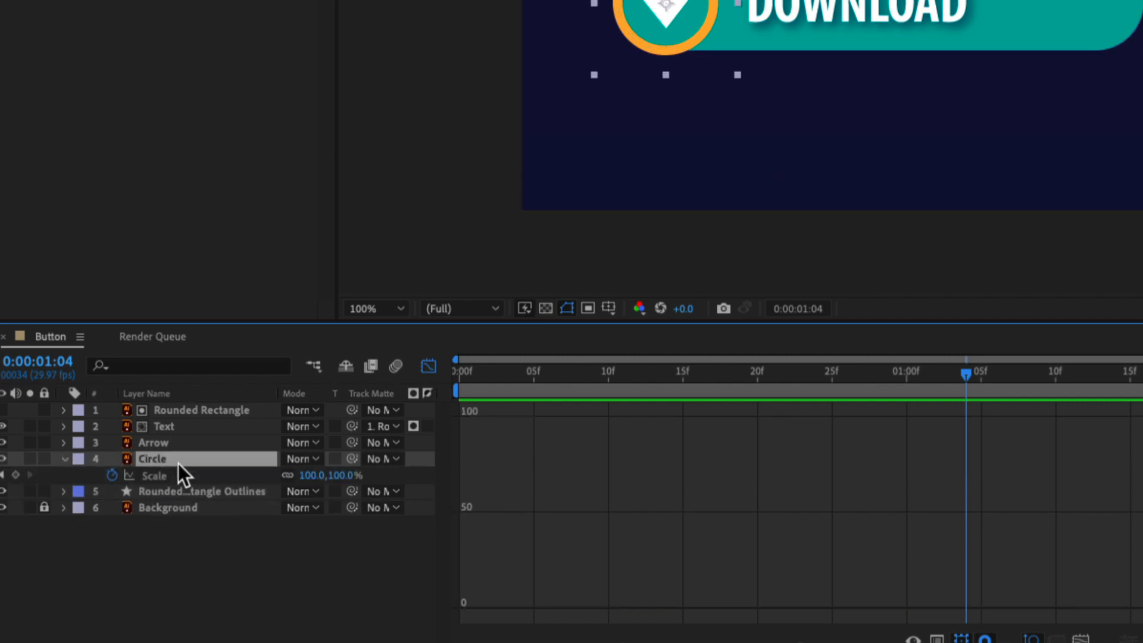
{"action": "left_click", "coordinate": [151, 476]}
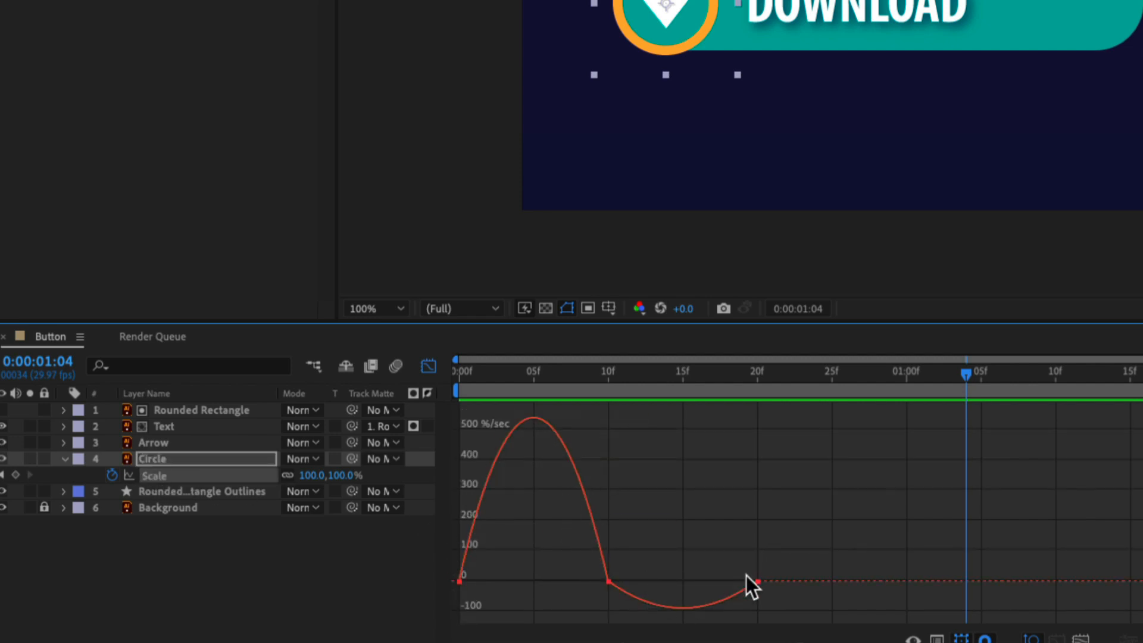
{"action": "left_click", "coordinate": [460, 580]}
{"action": "left_click_drag", "start_coordinate": [482, 580], "coordinate": [537, 583]}
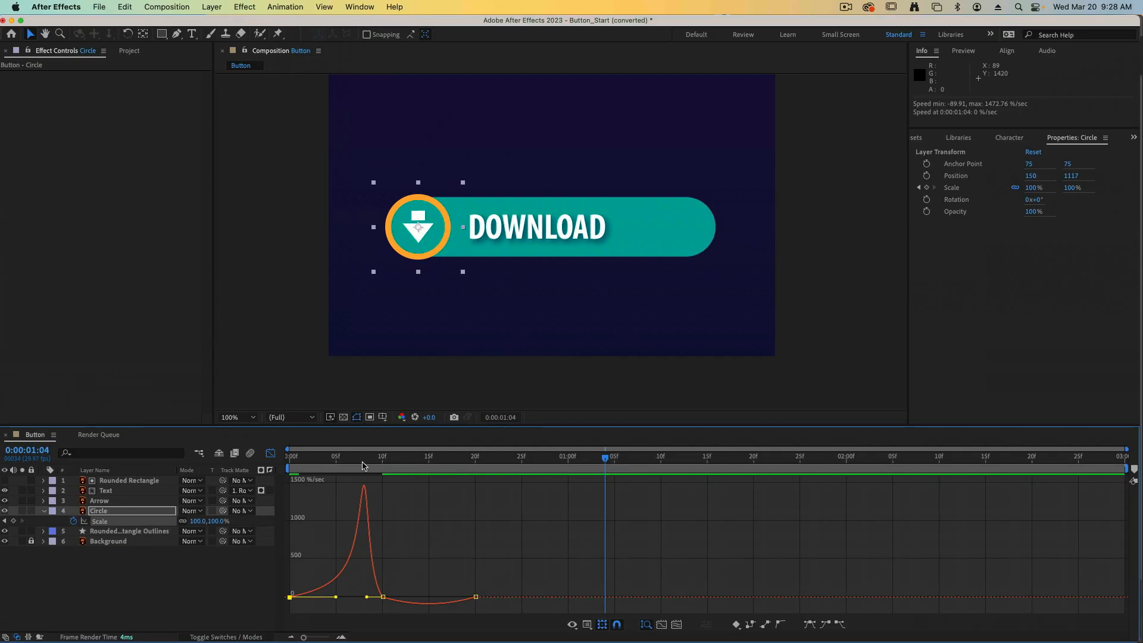
Preview the circle's animation from frame 0, switch the timeline back from the speed graph to layer bars, and collapse the Circle layer.
{"action": "left_click_drag", "start_coordinate": [360, 466], "coordinate": [291, 461]}
{"action": "key", "text": "space"}
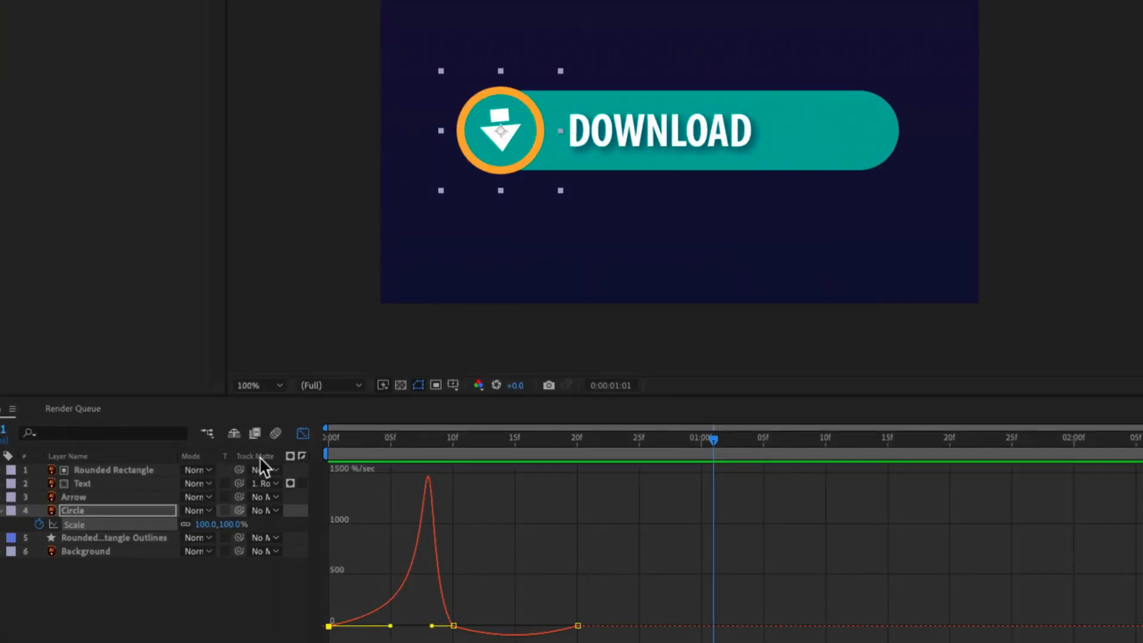
{"action": "left_click", "coordinate": [302, 436]}
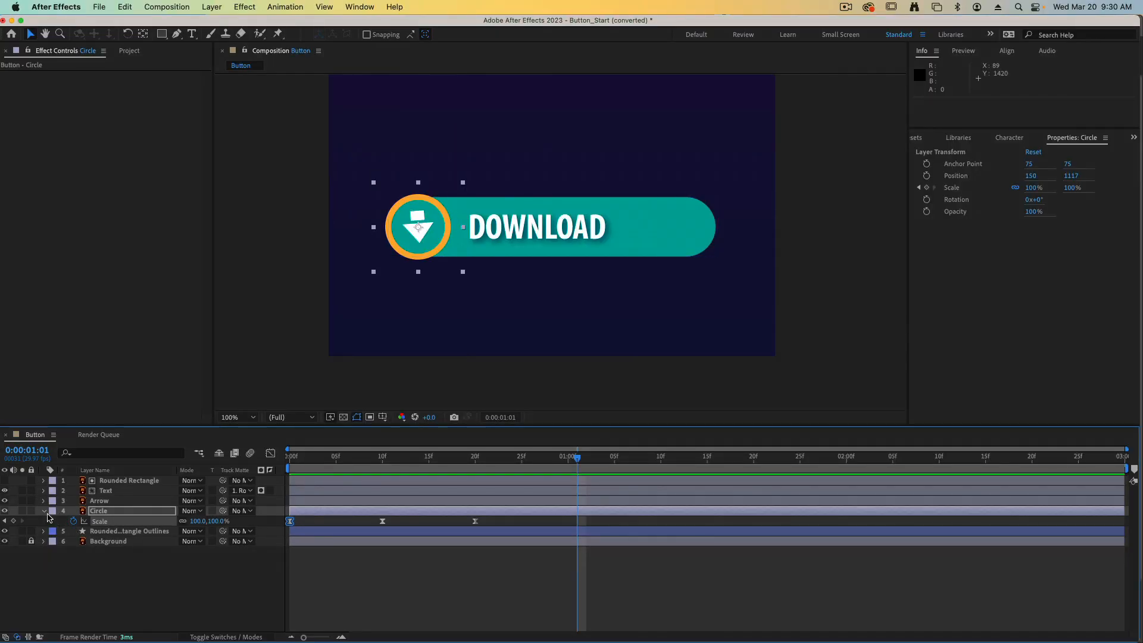
{"action": "left_click", "coordinate": [46, 513]}
{"action": "left_click", "coordinate": [44, 513]}
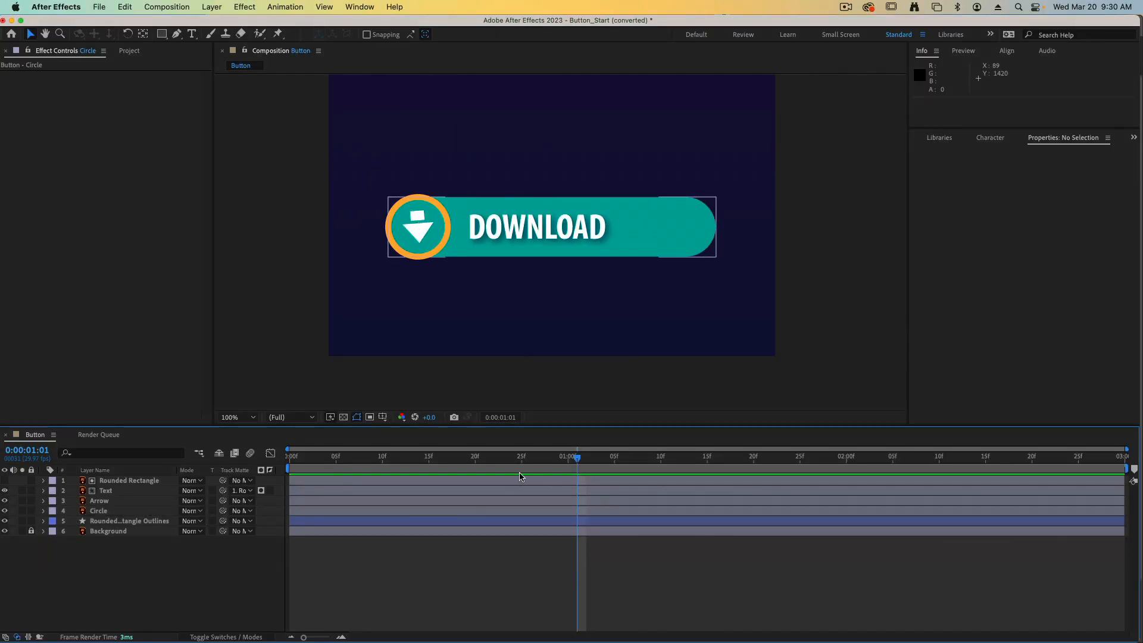
Scrub the composition from frame 0 to frame 25 to examine when the rounded rectangle shows.
{"action": "left_click_drag", "start_coordinate": [518, 470], "coordinate": [290, 473]}
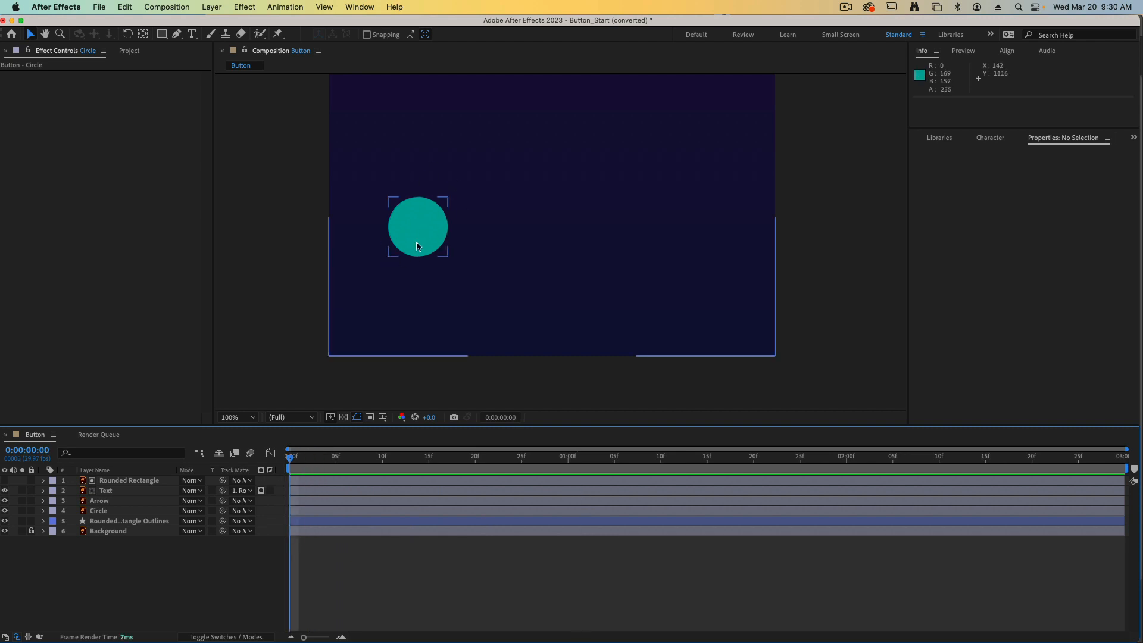
{"action": "left_click", "coordinate": [319, 459]}
{"action": "left_click_drag", "start_coordinate": [318, 459], "coordinate": [523, 459]}
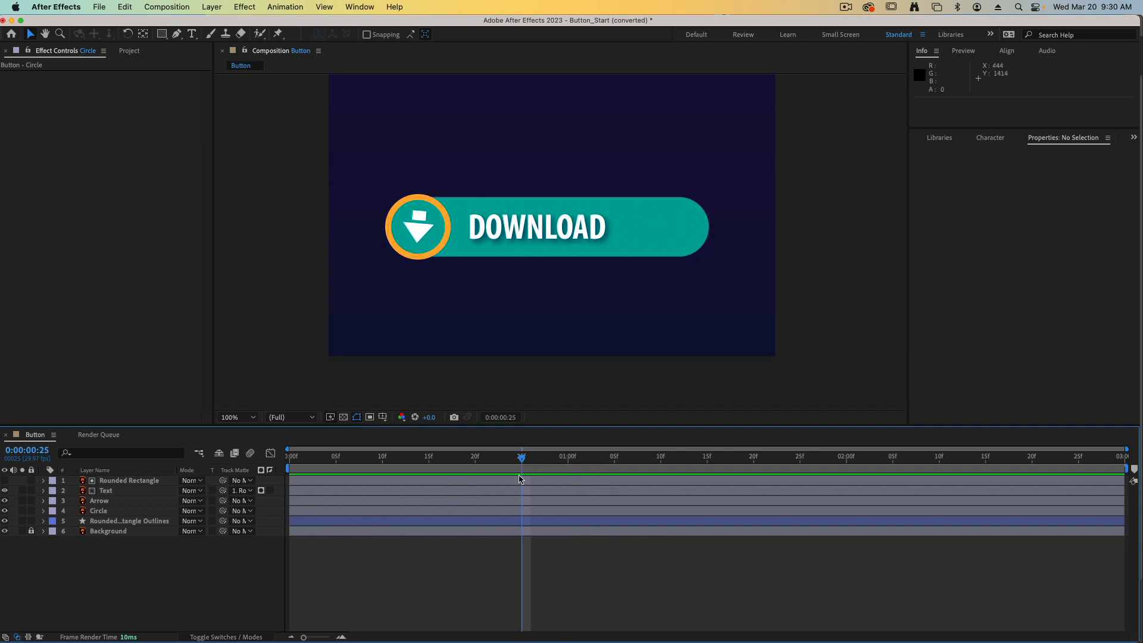
Trim the start of the Rounded Rectangle Outlines layer to frame 10.
{"action": "left_click_drag", "start_coordinate": [522, 462], "coordinate": [379, 465]}
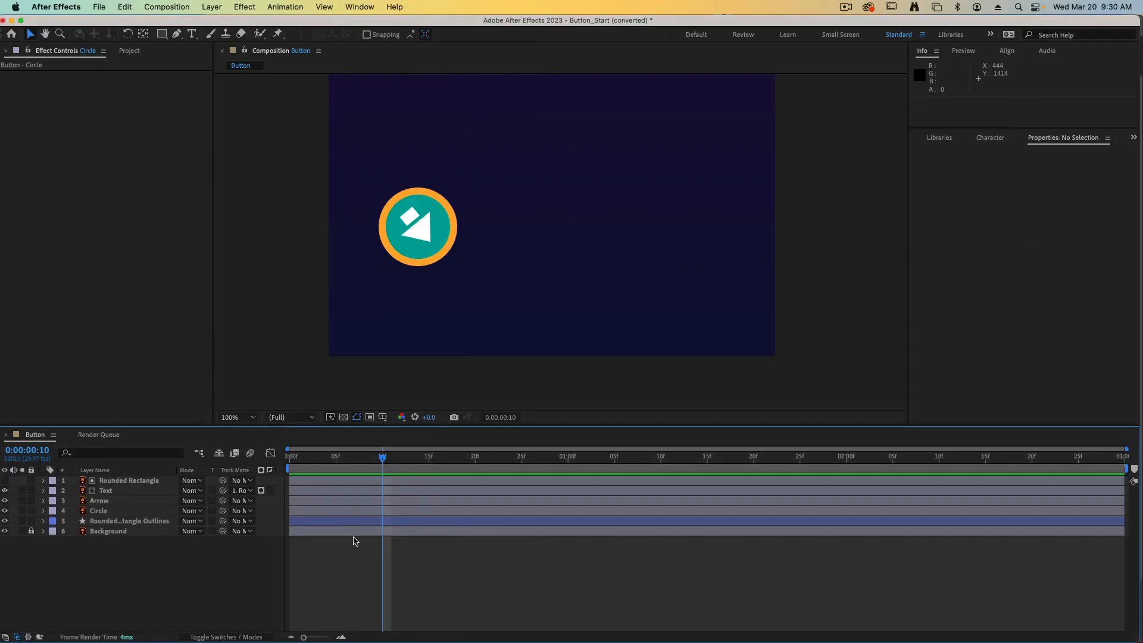
{"action": "left_click", "coordinate": [100, 521]}
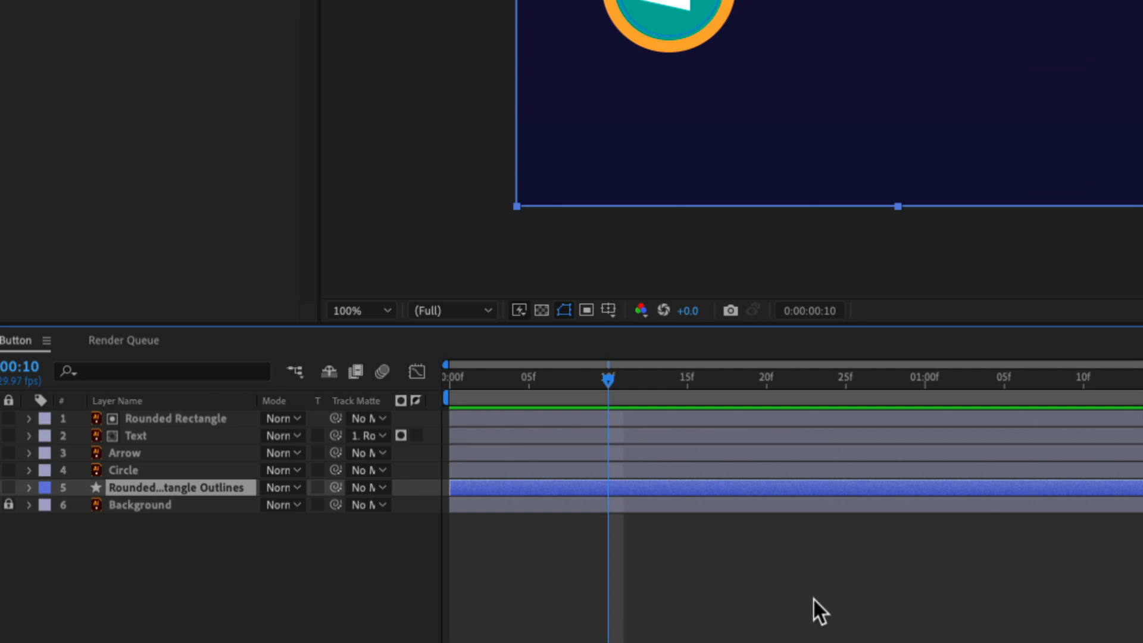
{"action": "key", "text": "alt+bracketleft"}
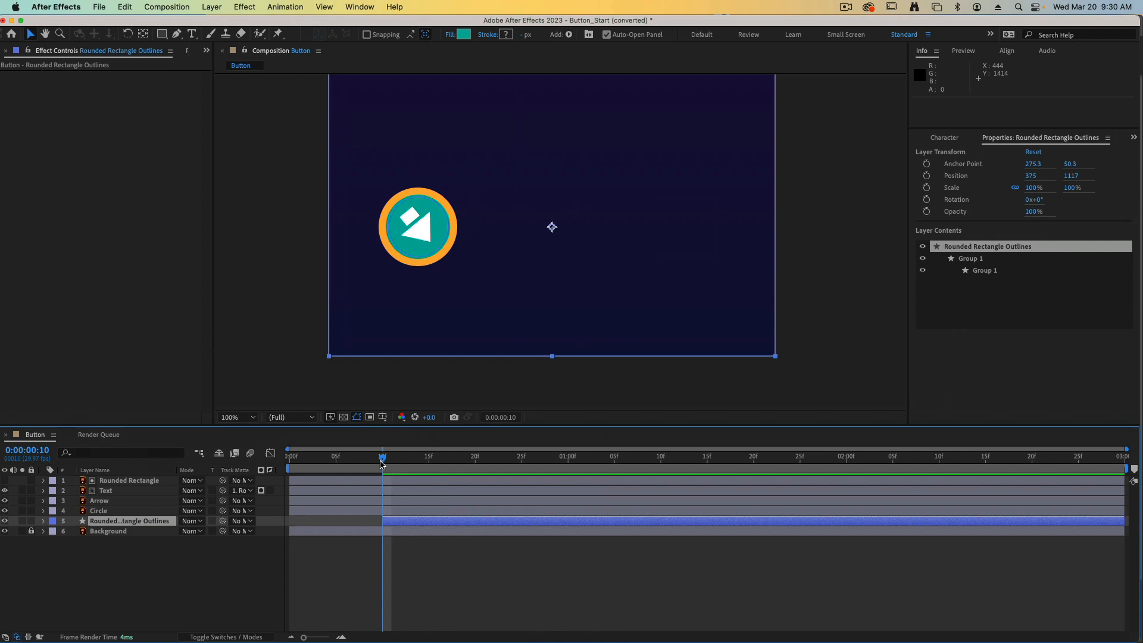
Preview the complete button animation from frame 0 and set the current time to 2 seconds with no layer selected.
{"action": "left_click_drag", "start_coordinate": [382, 463], "coordinate": [290, 462]}
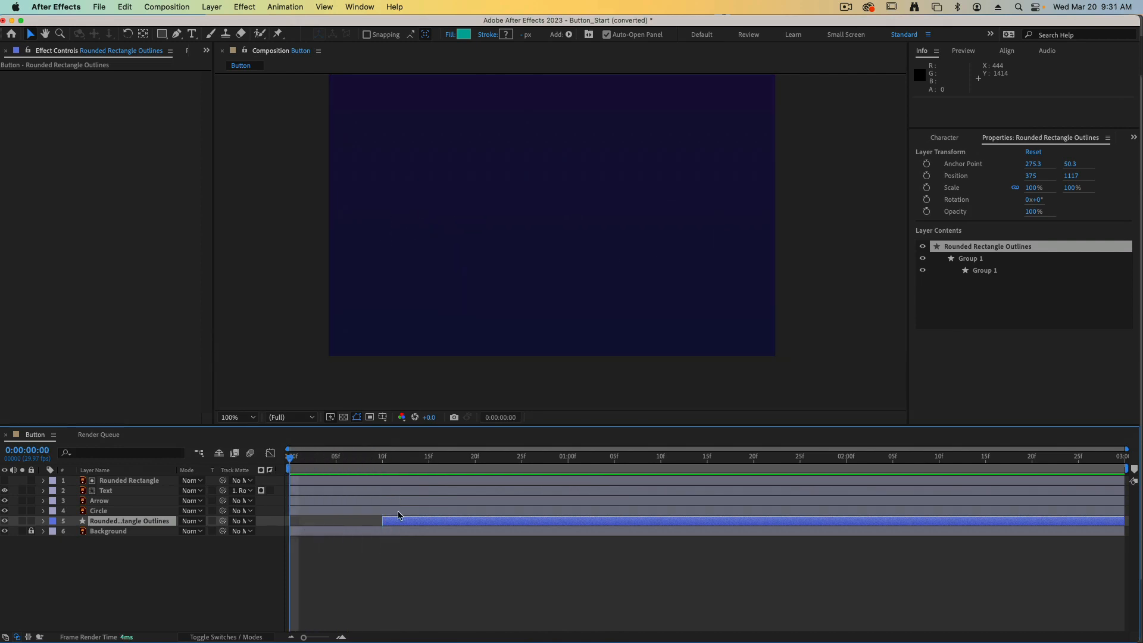
{"action": "key", "text": "space"}
{"action": "key", "text": "space"}
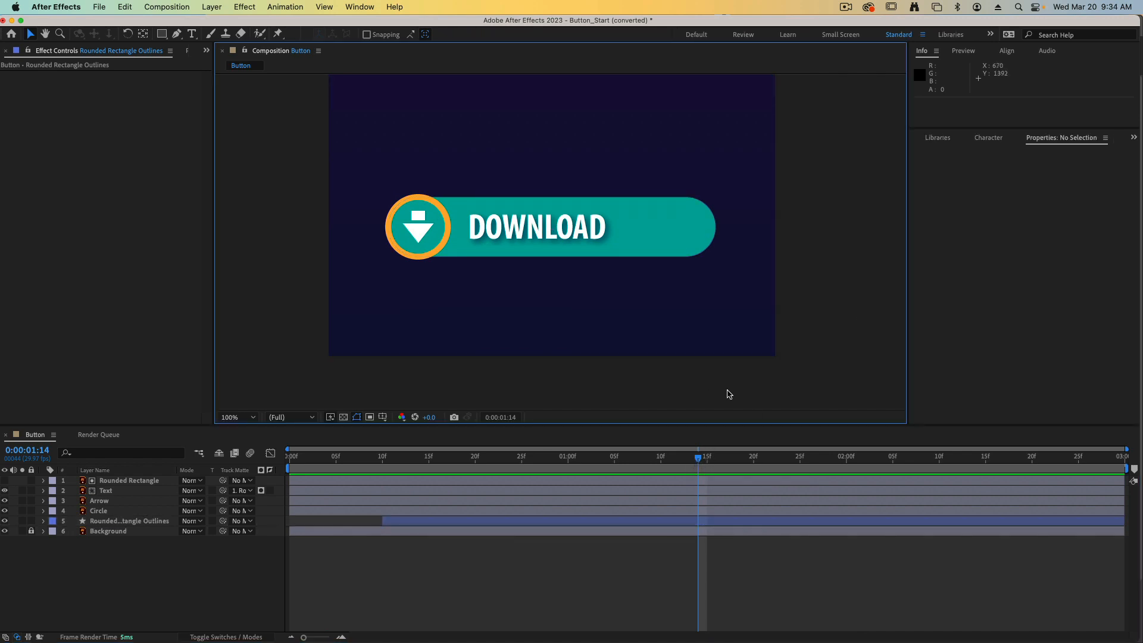
{"action": "left_click_drag", "start_coordinate": [699, 461], "coordinate": [847, 465]}
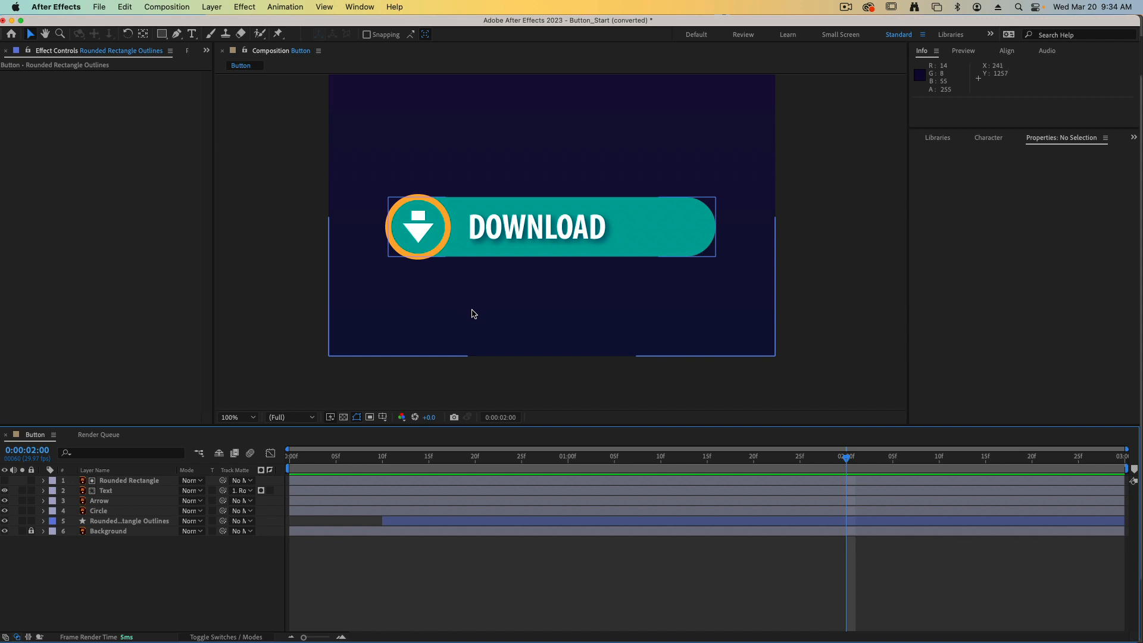
{"action": "left_click", "coordinate": [484, 342]}
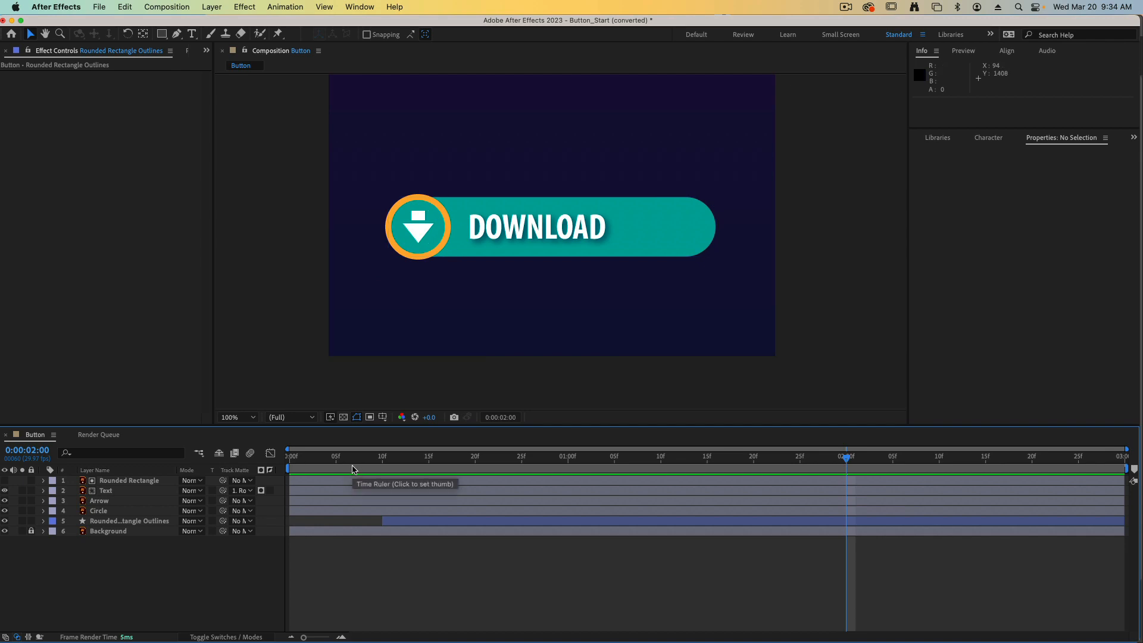
Switch to the 02_Button_Animation folder in Finder, reposition the 02_Button_Done.aep file there, and return to After Effects.
{"action": "key", "text": "ctrl+Up"}
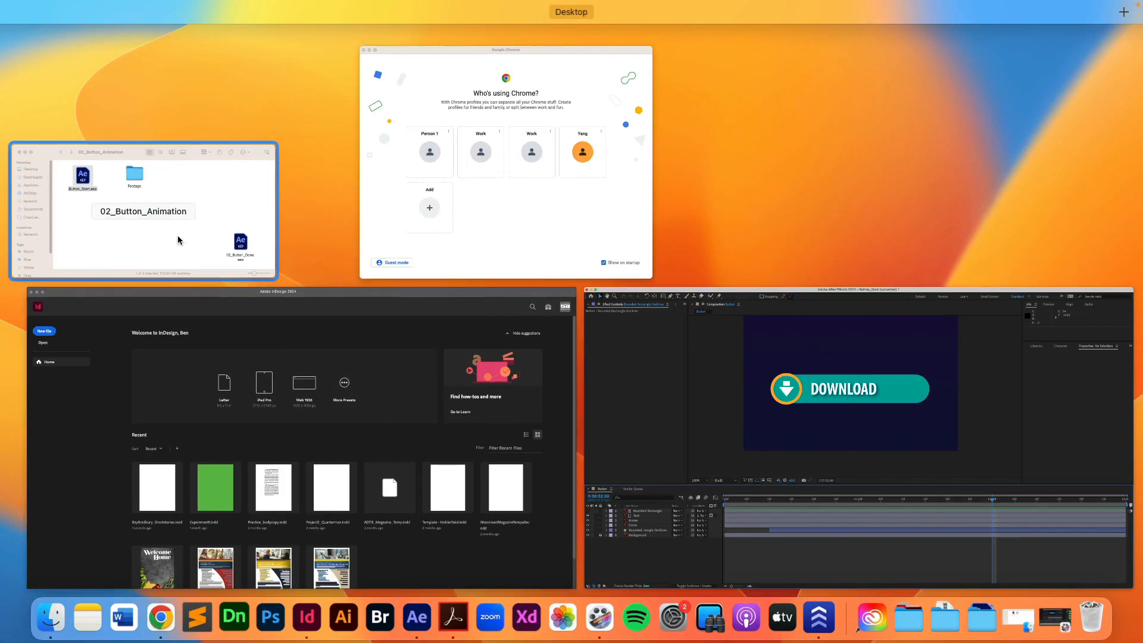
{"action": "left_click", "coordinate": [177, 234]}
{"action": "left_click_drag", "start_coordinate": [694, 371], "coordinate": [597, 373]}
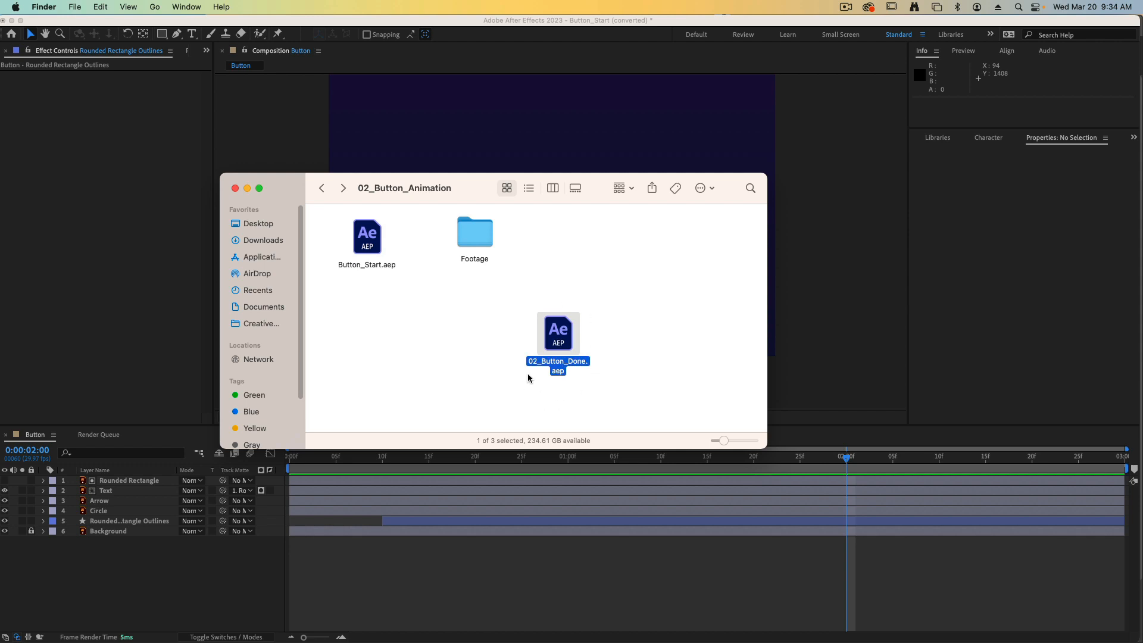
{"action": "left_click", "coordinate": [777, 388]}
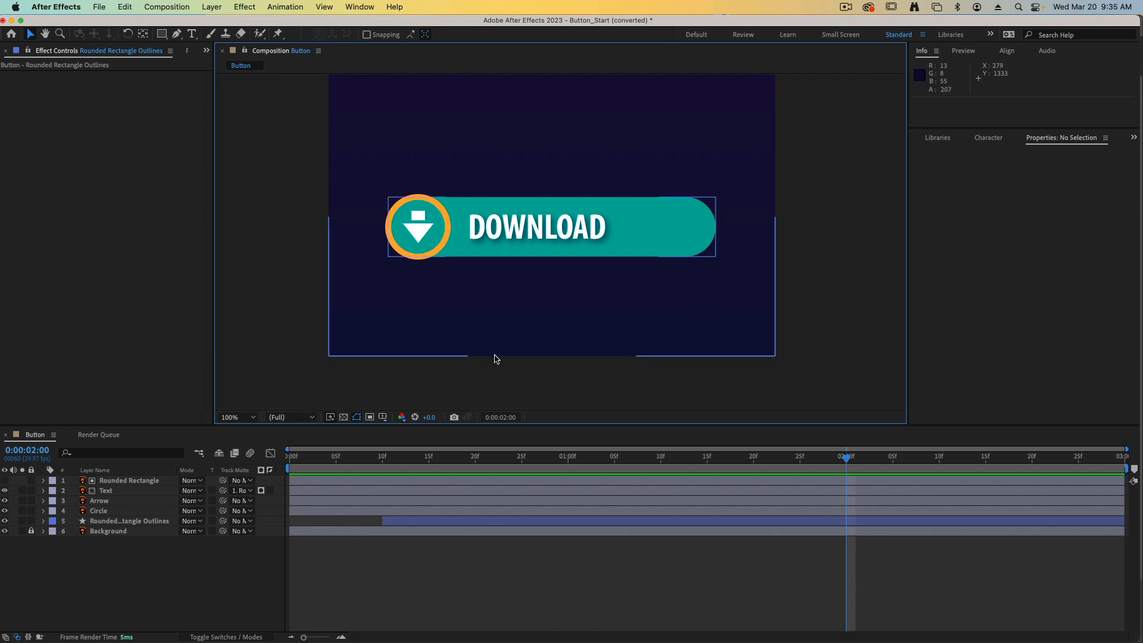
Look over the project's export options without choosing one.
{"action": "left_click", "coordinate": [100, 8]}
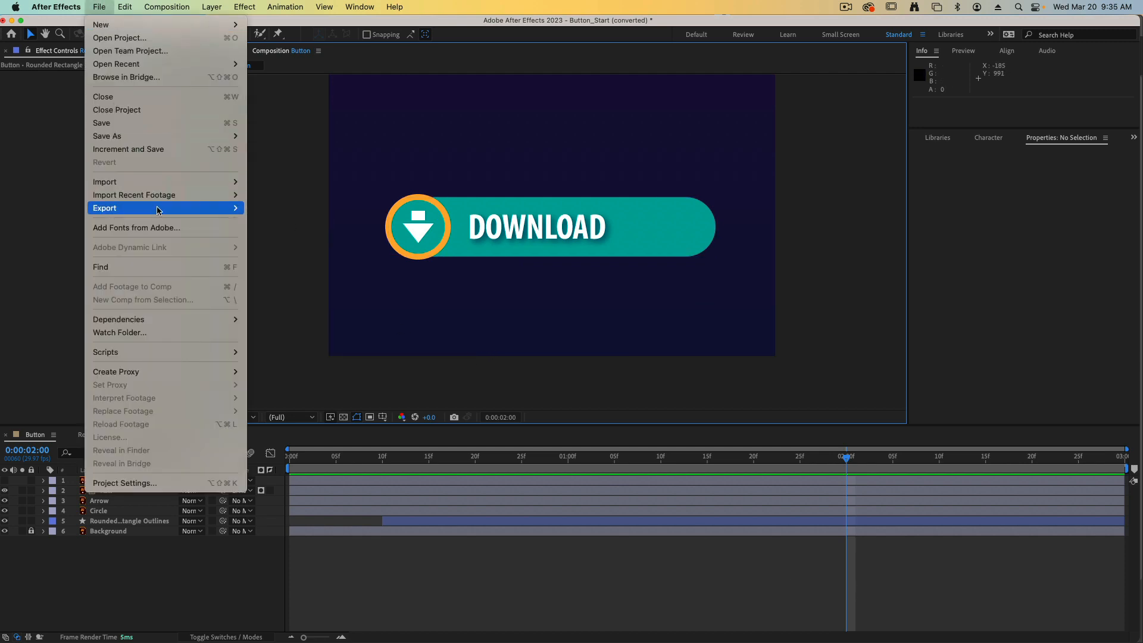
{"action": "mouse_move", "coordinate": [159, 210]}
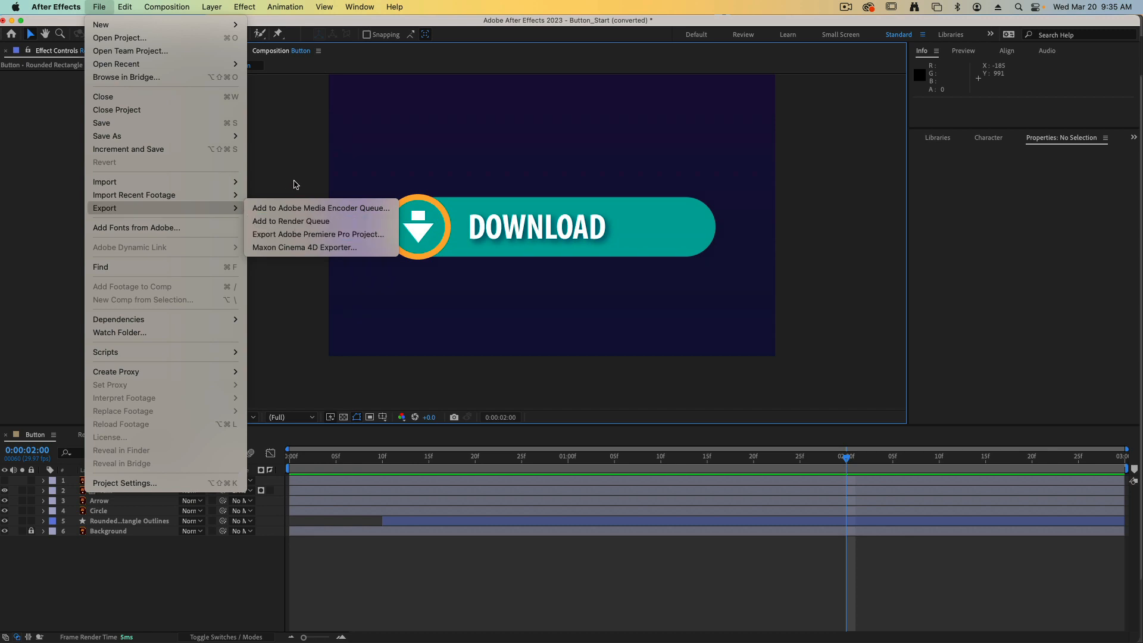
{"action": "left_click", "coordinate": [300, 177]}
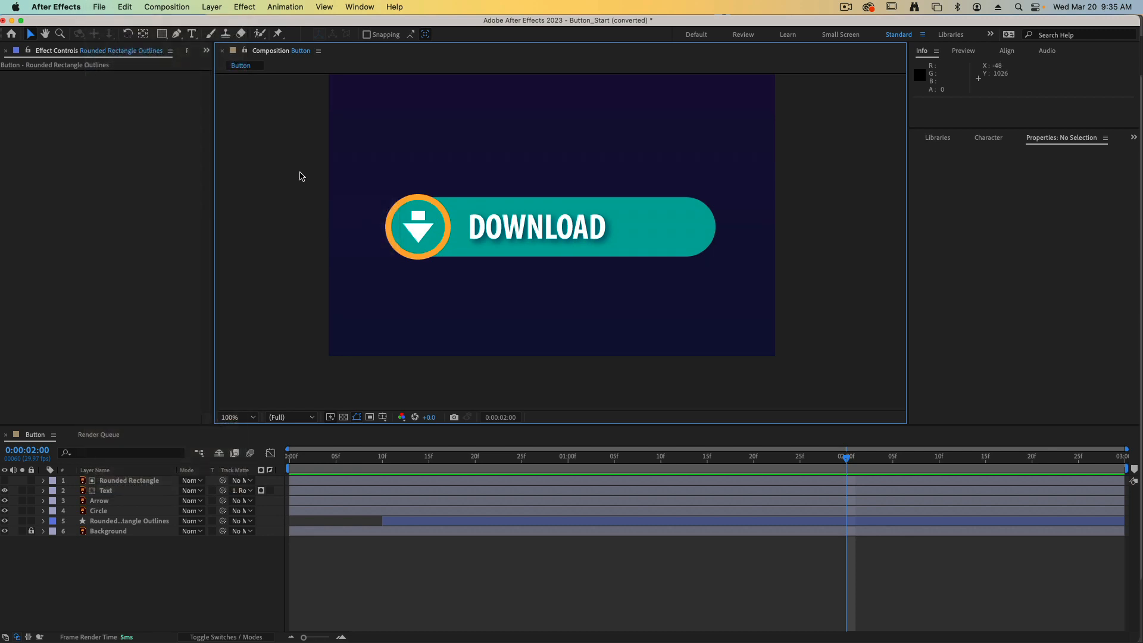